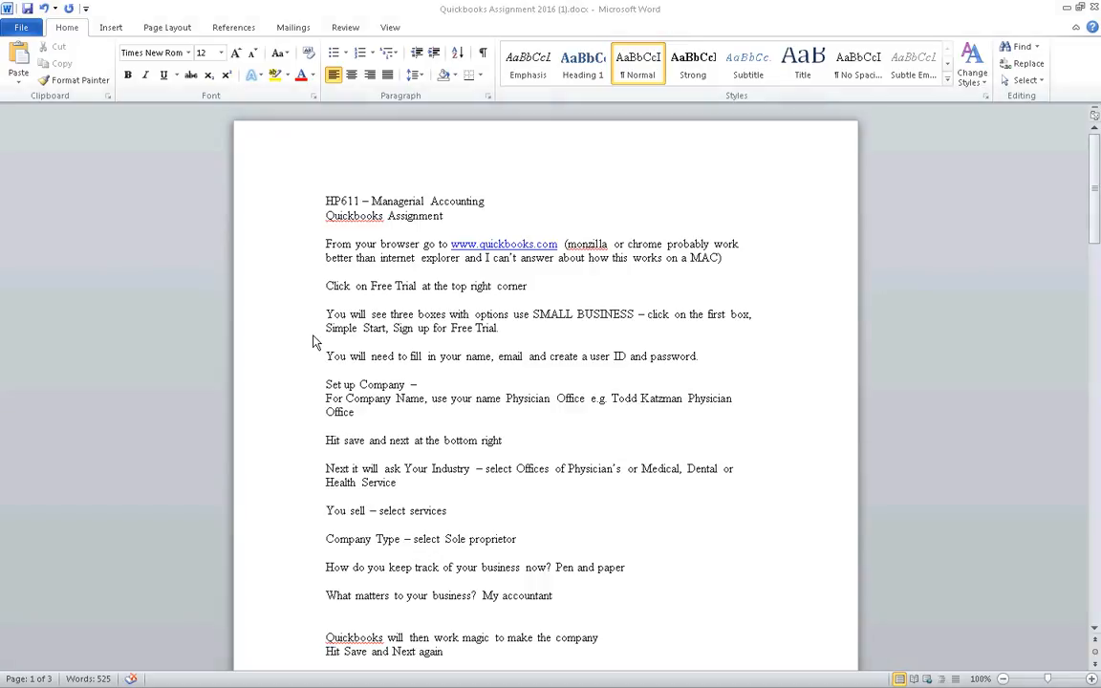
Review the opening balances and the transactions to record in the Quickbooks assignment document.
scroll(254, 405, "down", 10)
scroll(252, 406, "down", 11)
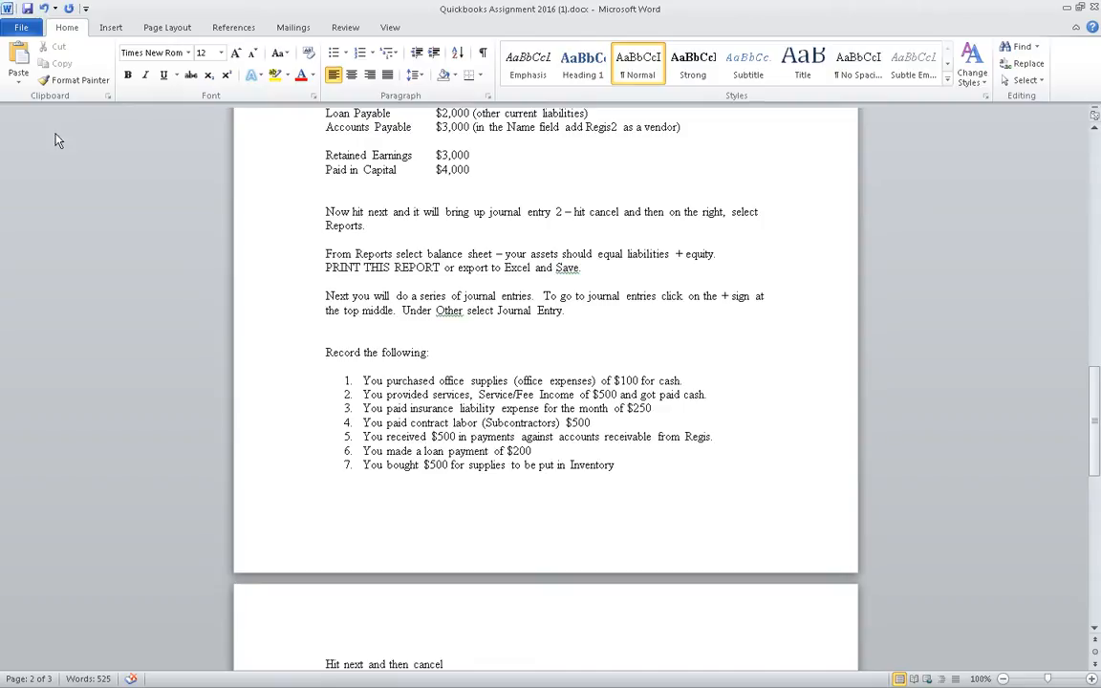
scroll(68, 408, "up", 6)
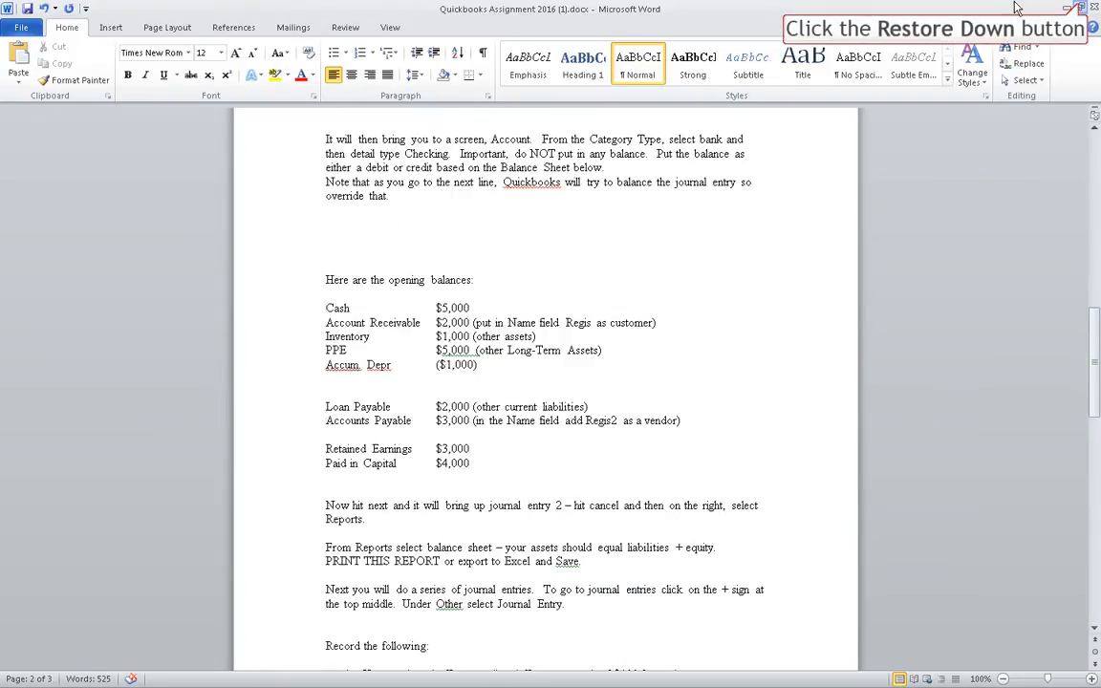
Switch to QuickBooks in the browser, maximize its window and create a new journal entry.
double_click(944, 10)
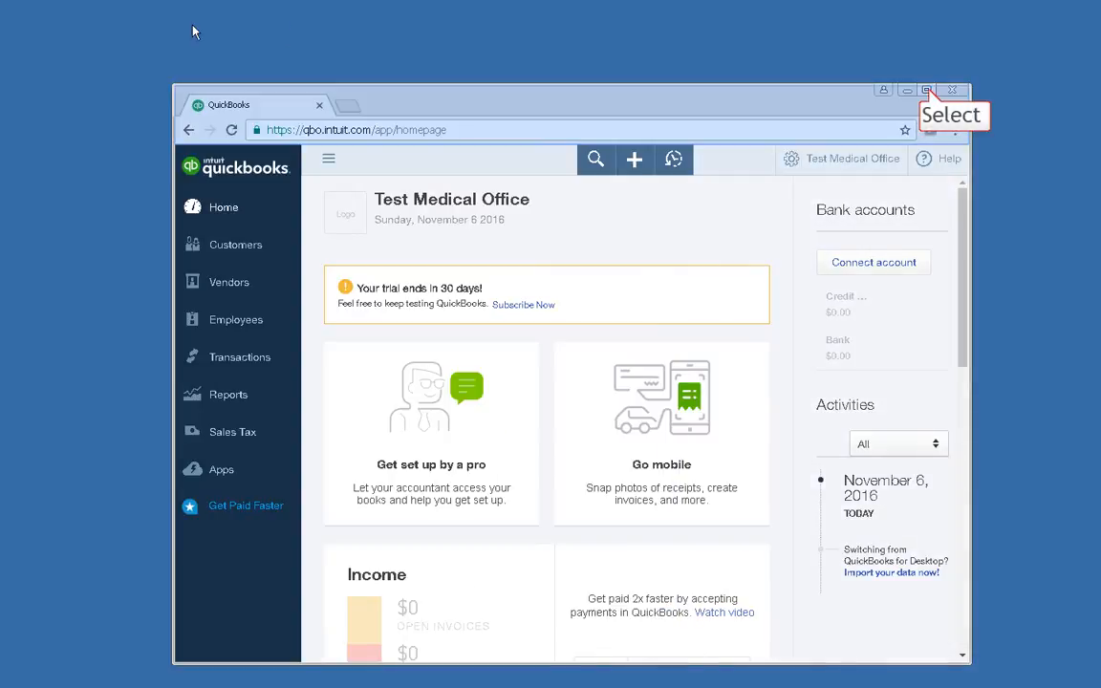
left_click(927, 91)
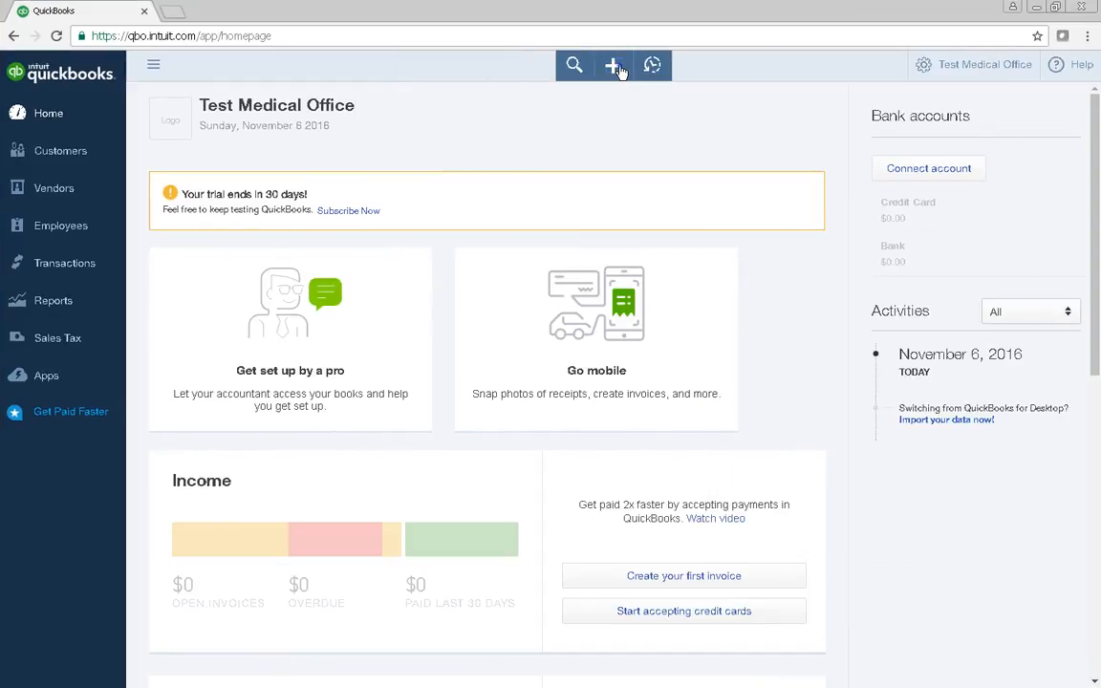
left_click(615, 66)
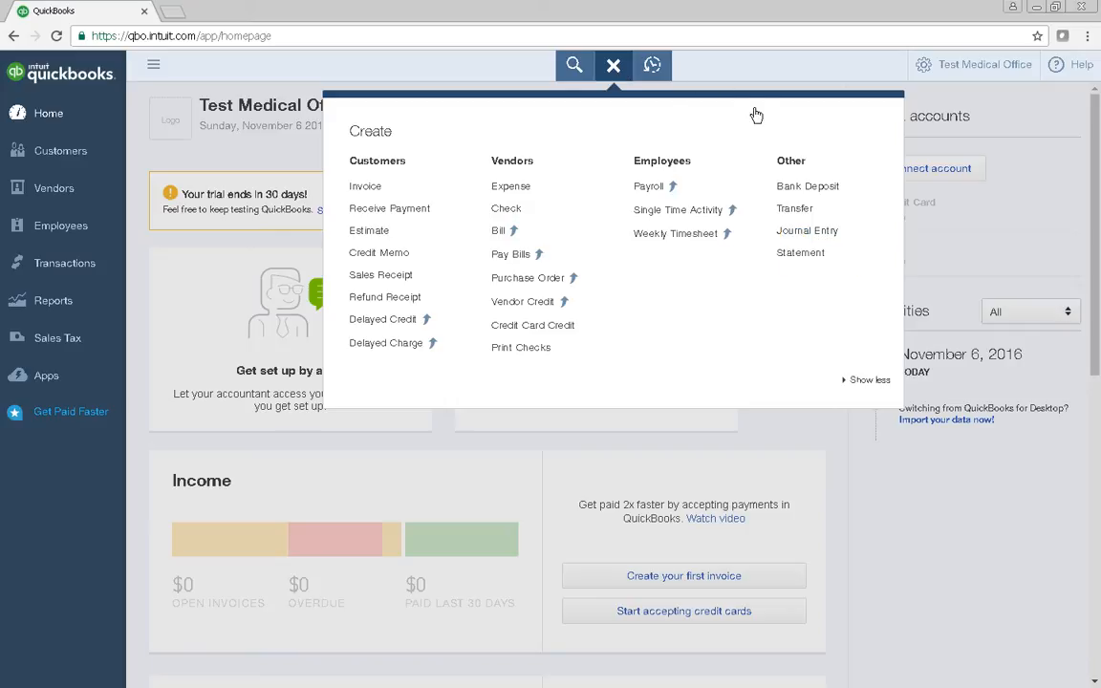
left_click(799, 233)
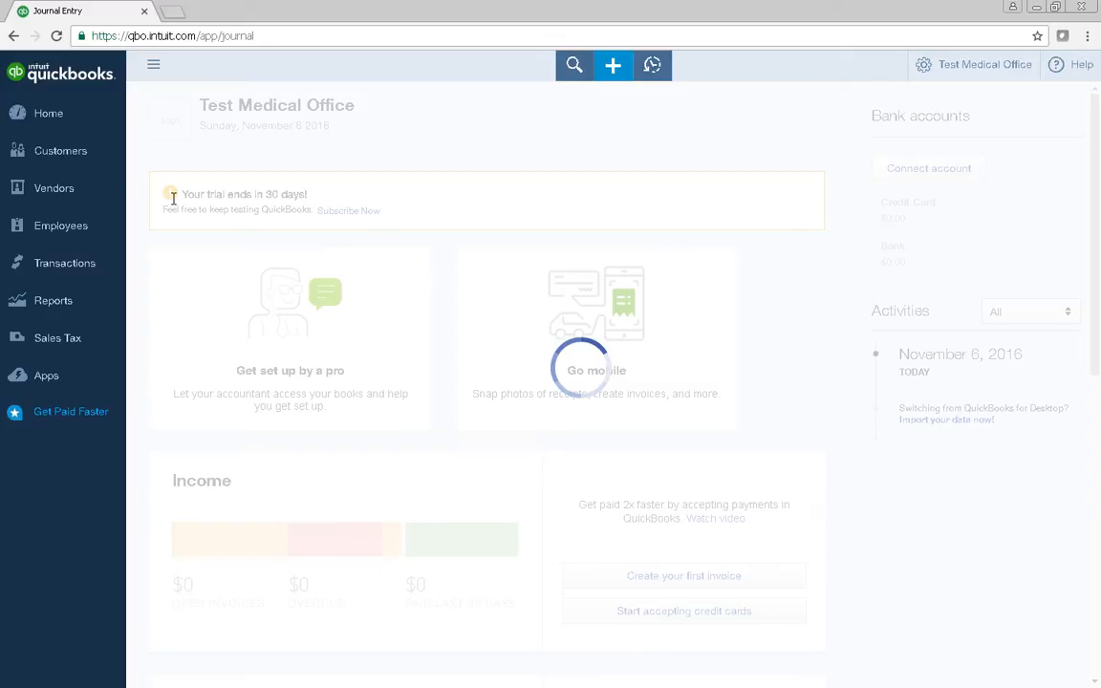
left_click_drag(72, 143, 24, 143)
type("01")
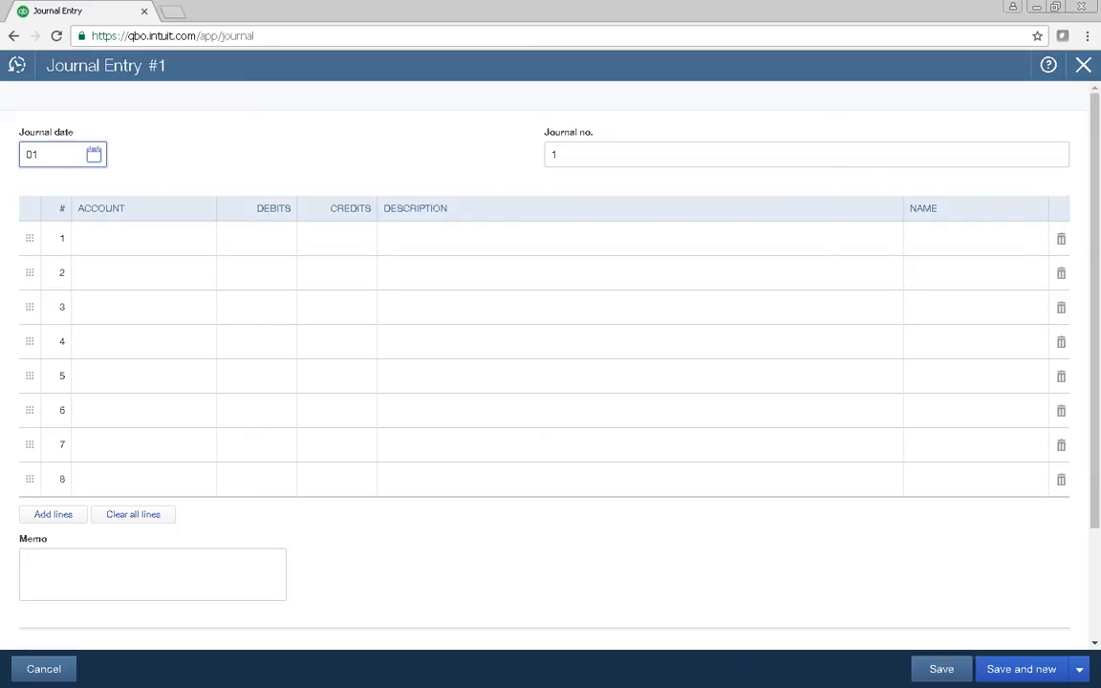
type("01")
type("206")
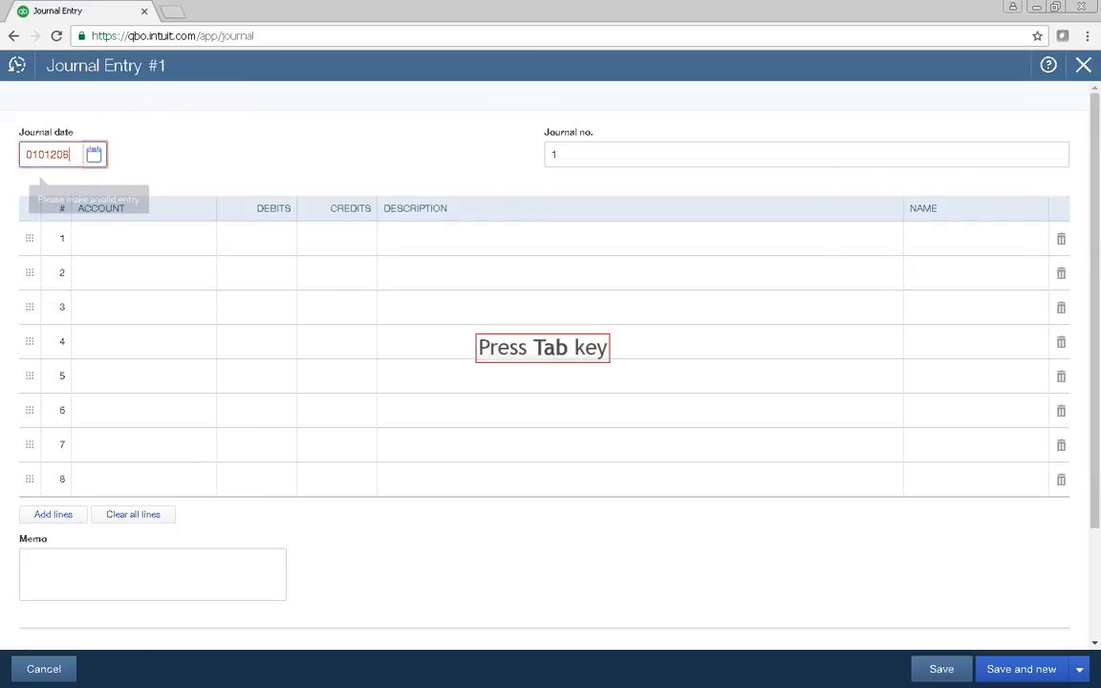
key("Tab")
Set the journal date to 01/01/2016.
left_click(36, 150)
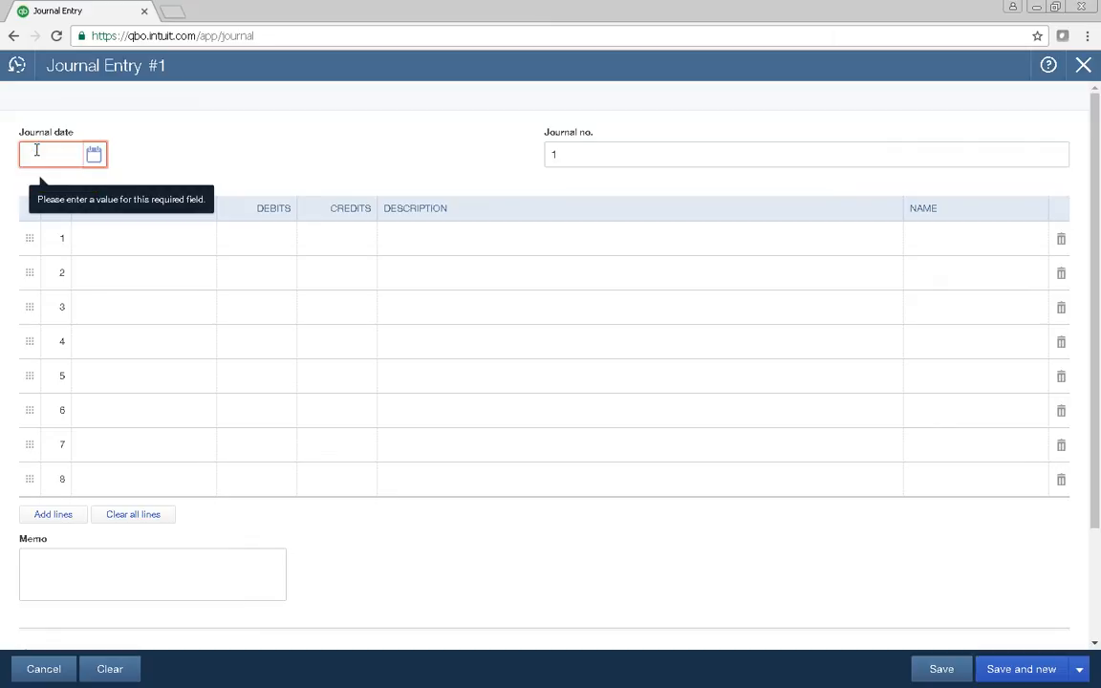
type("01/1")
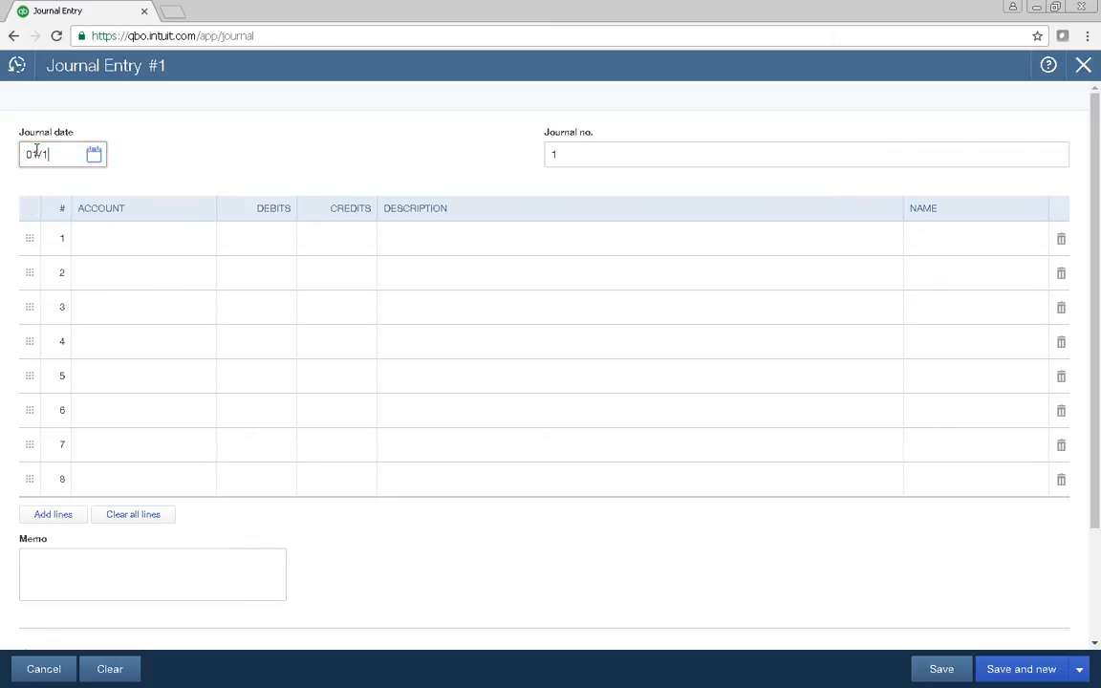
key("BackSpace")
type("01/2018")
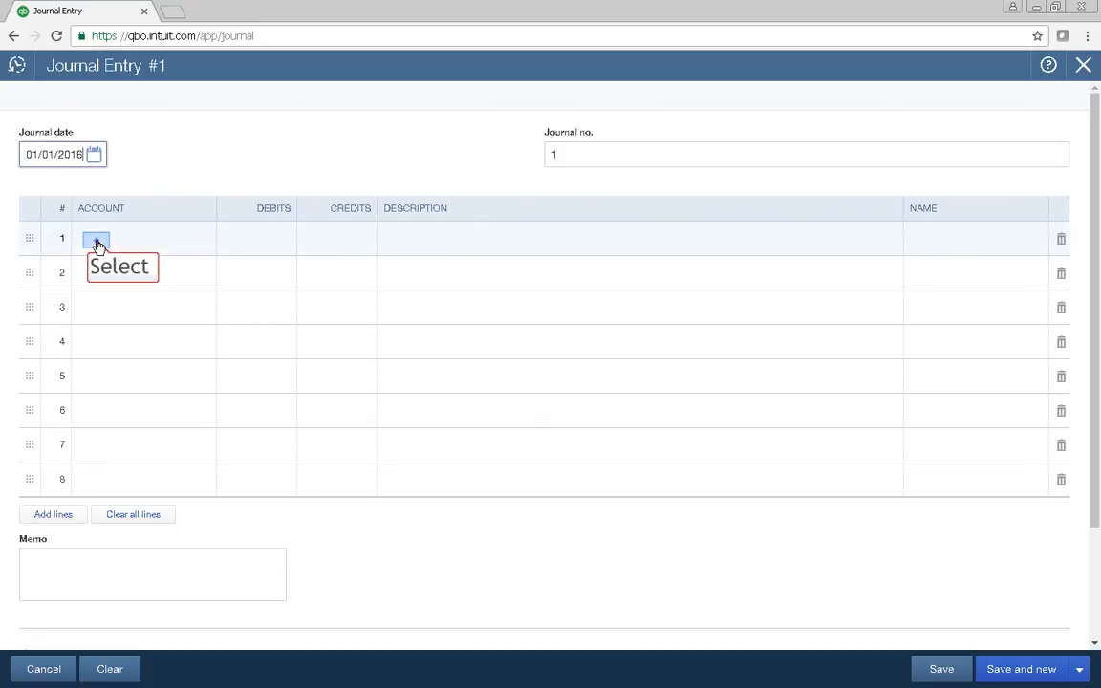
Add a new account named cash on line 1 with category type Bank and detail type Checking, and save it.
left_click(96, 242)
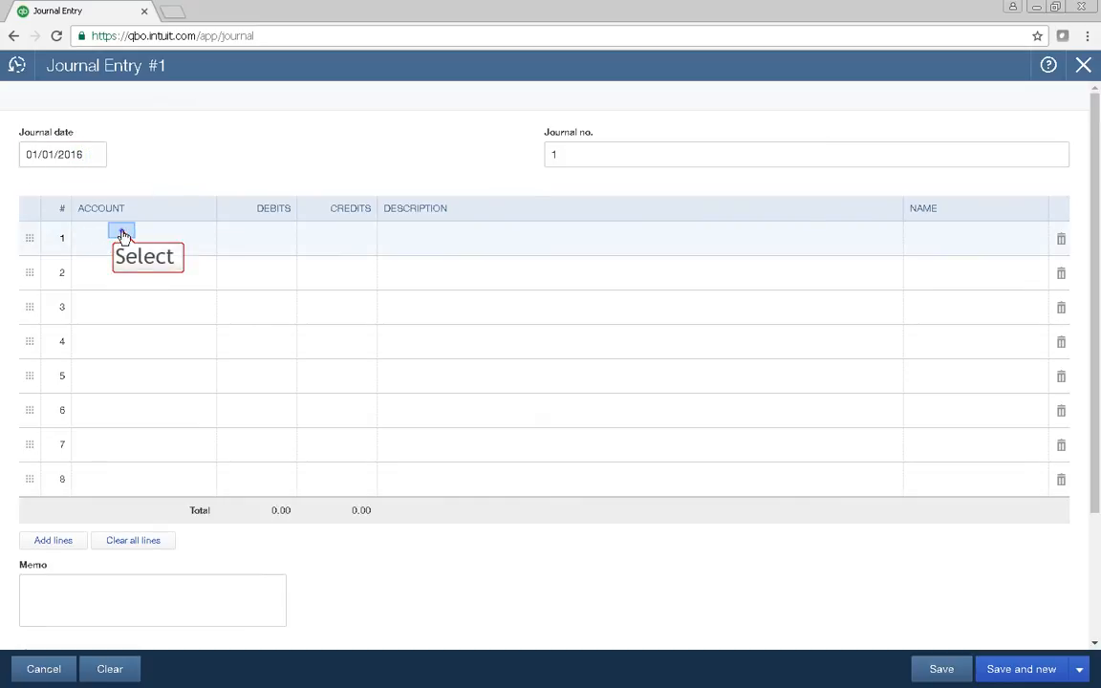
left_click(122, 236)
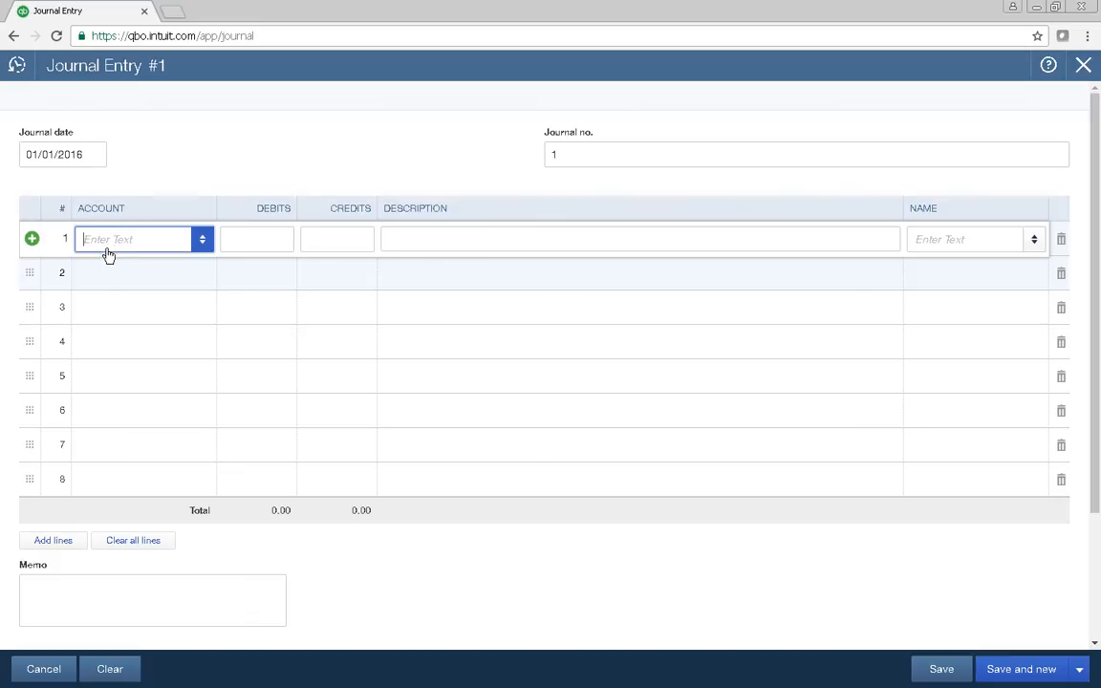
type("cash")
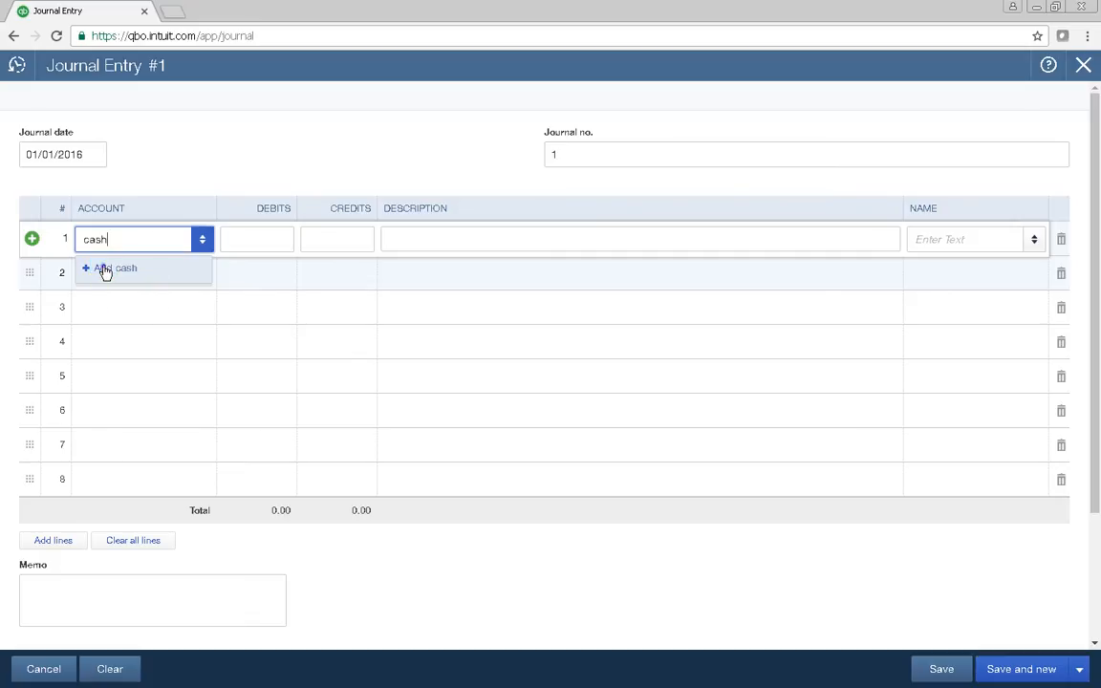
left_click(105, 271)
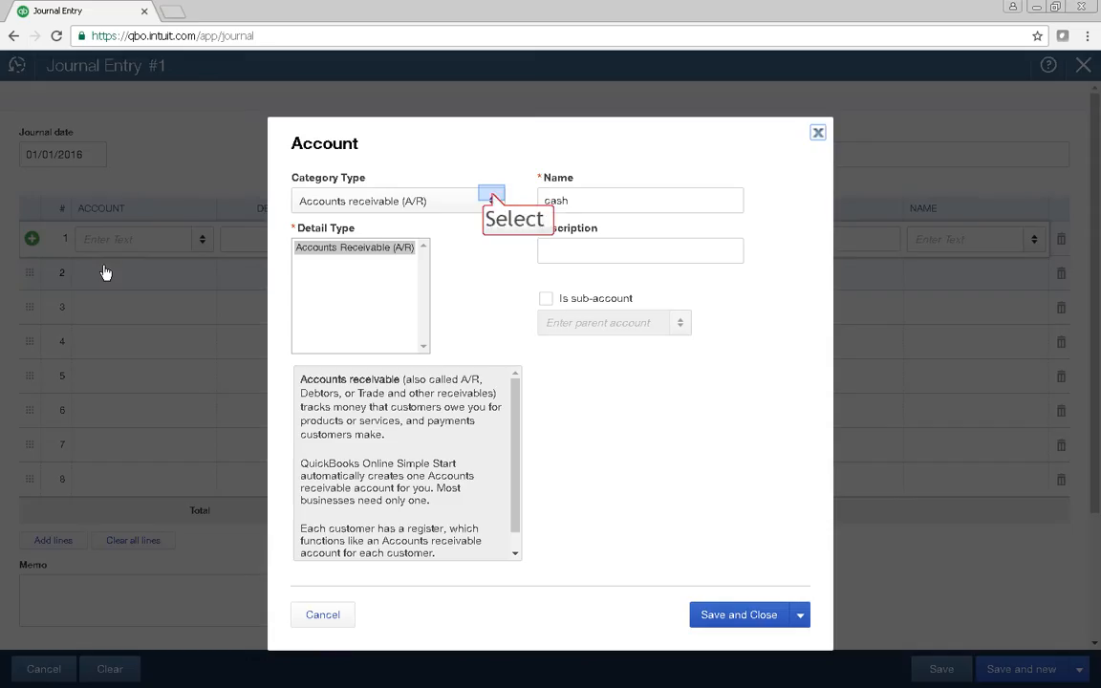
left_click(493, 198)
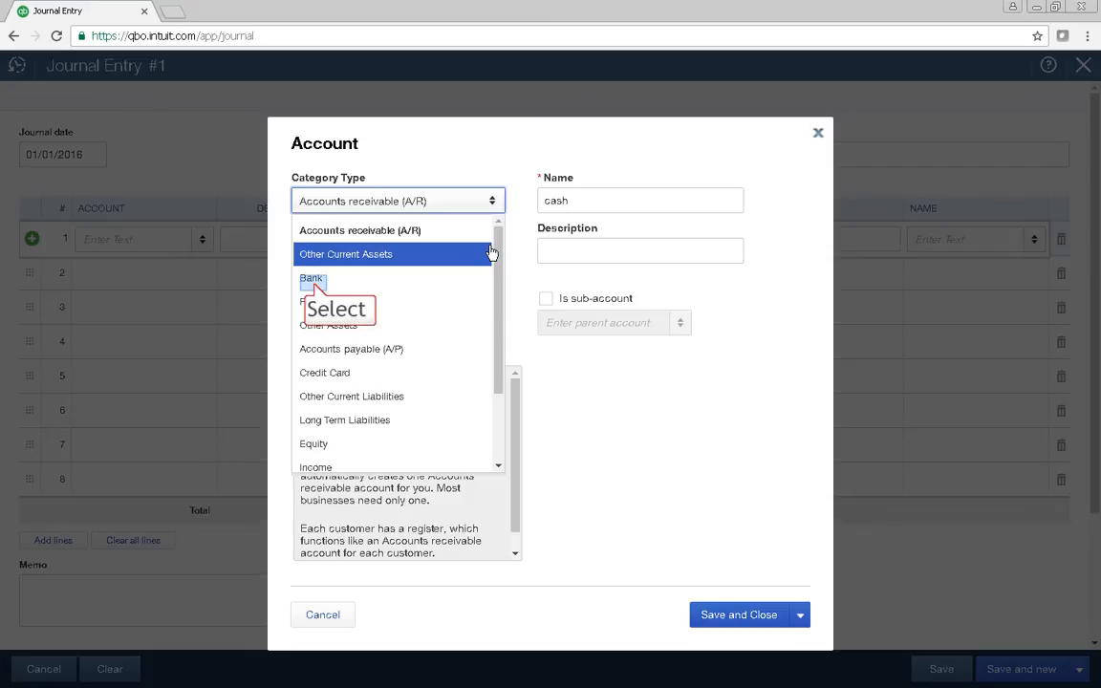
left_click(314, 285)
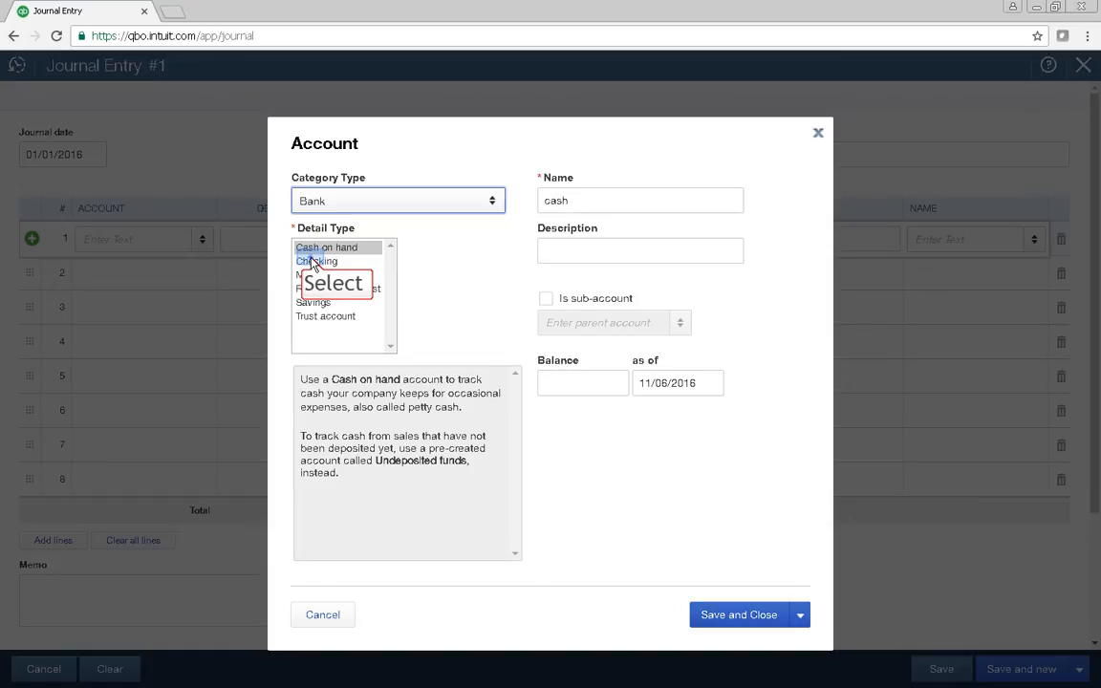
left_click(313, 262)
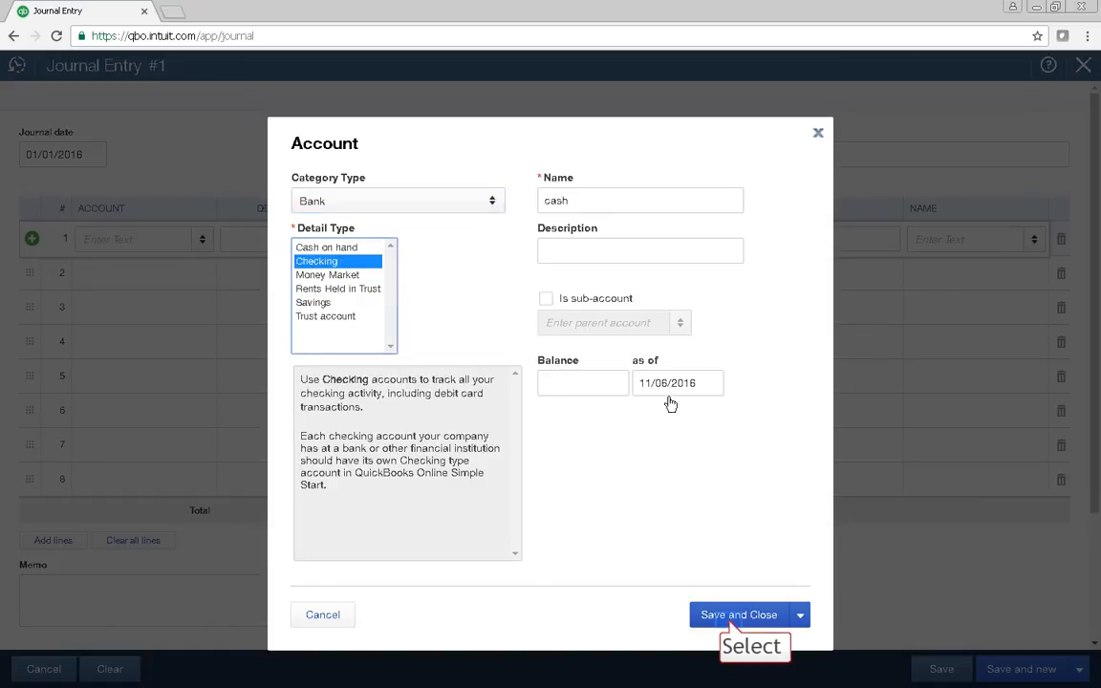
left_click(707, 611)
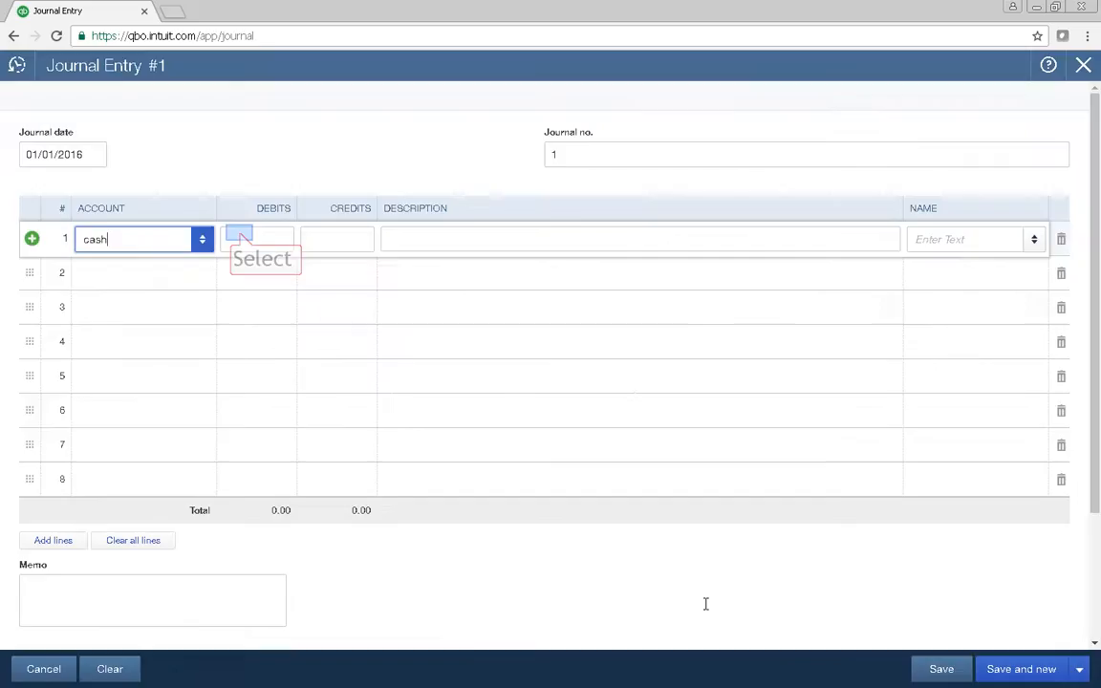
Enter a debit of 3000 for the cash account on line 1.
left_click(241, 233)
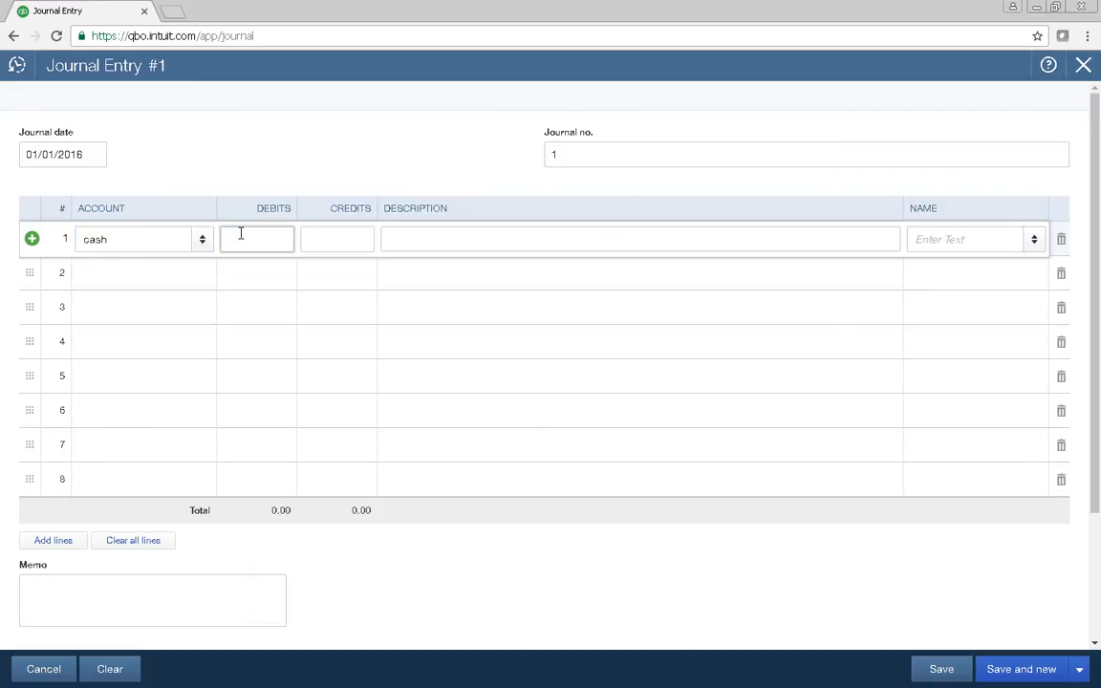
type("3000")
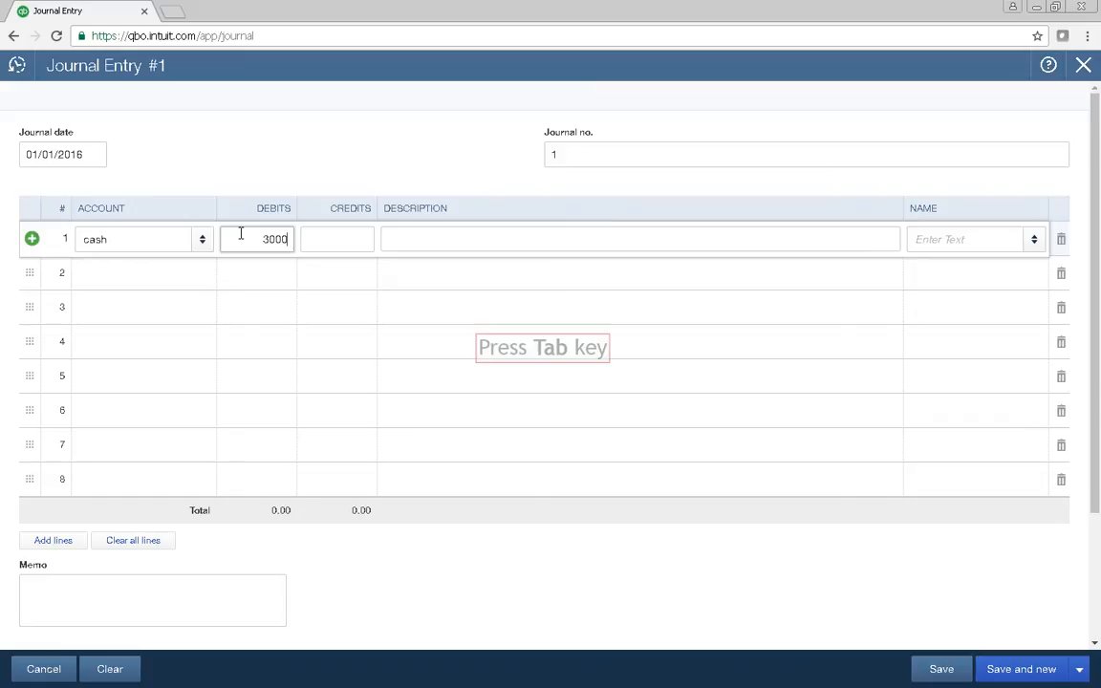
key("Tab")
key("Tab")
key("Tab")
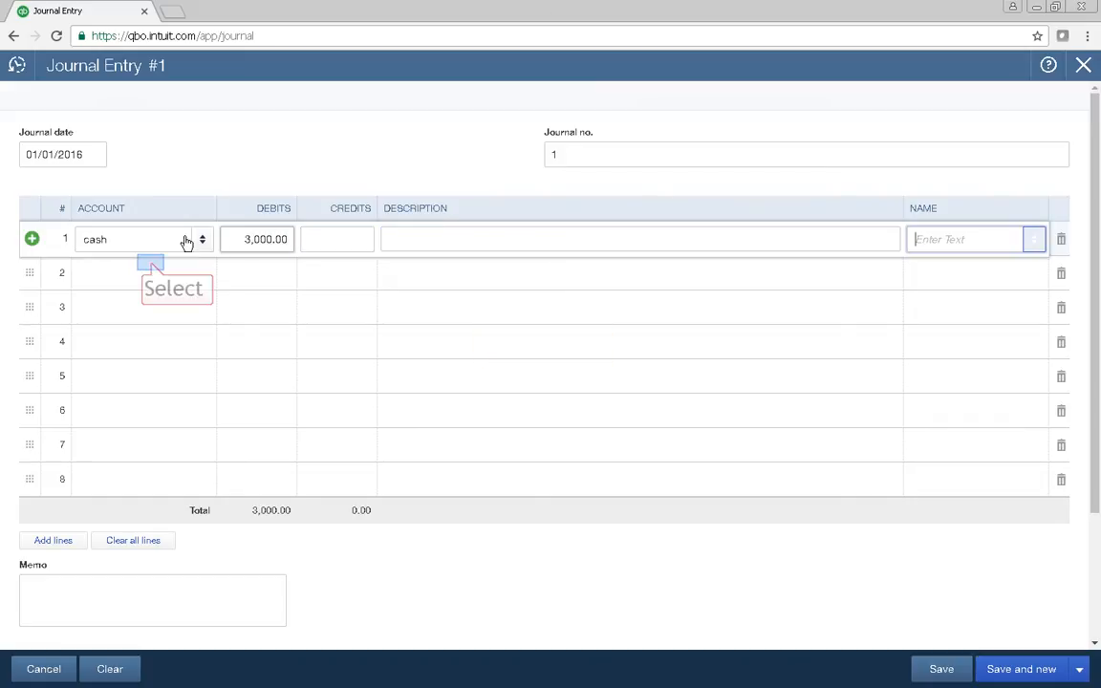
Add a new account named Accounts Receivable on line 2 with category type Accounts receivable (A/R), and save it.
left_click(153, 269)
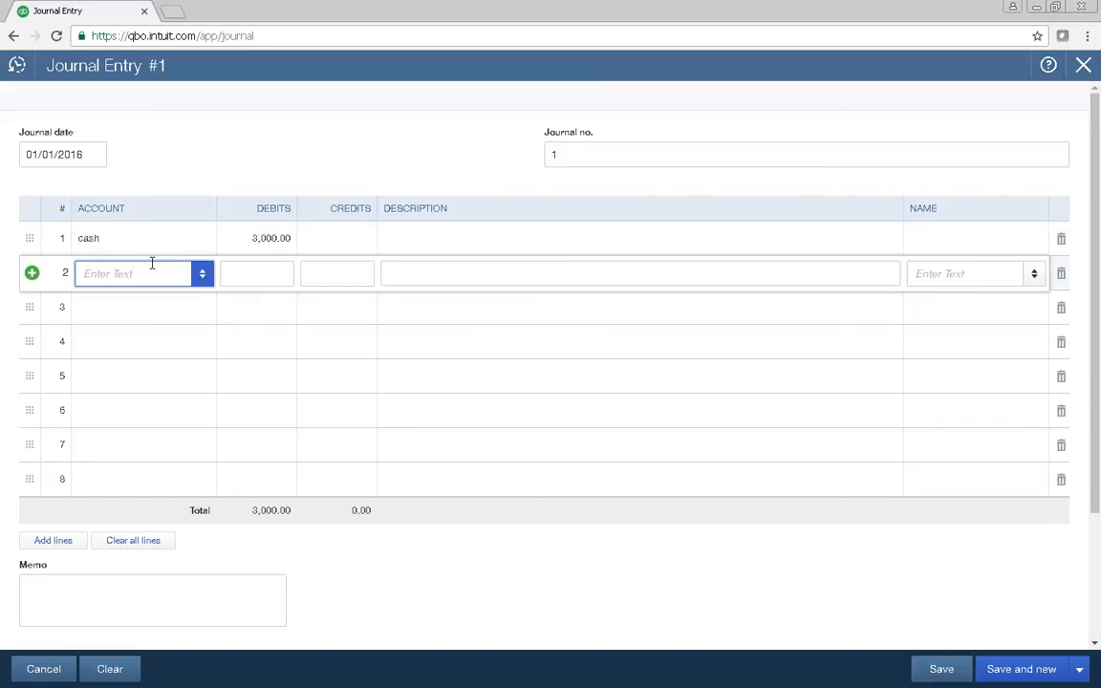
type("Accounts Receivable")
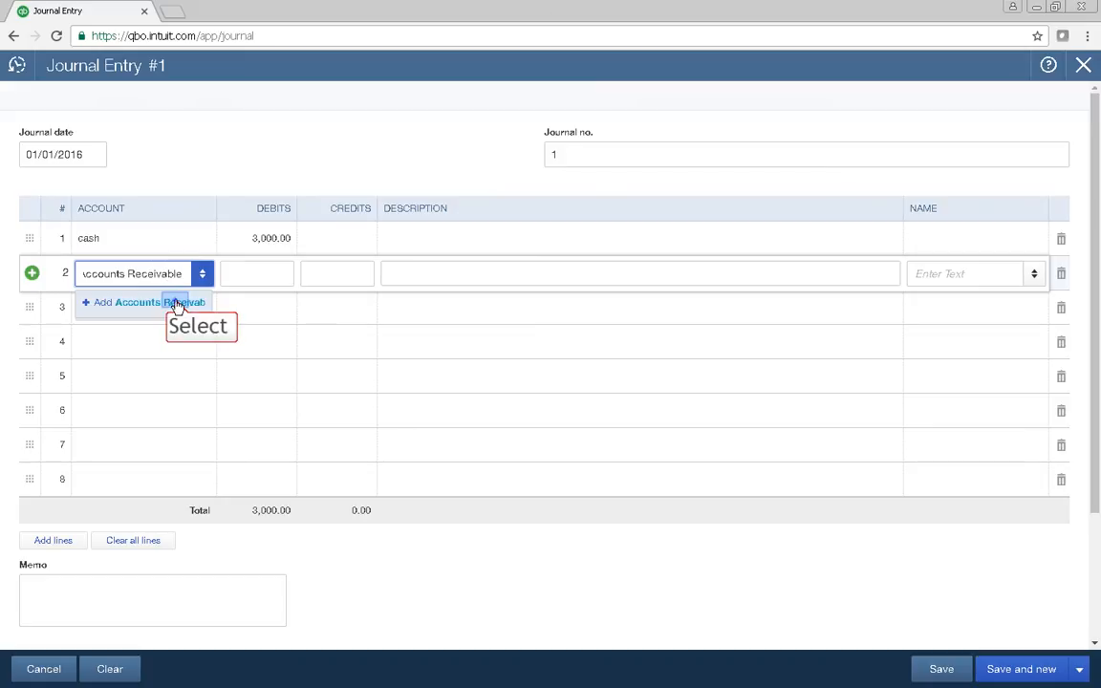
left_click(176, 303)
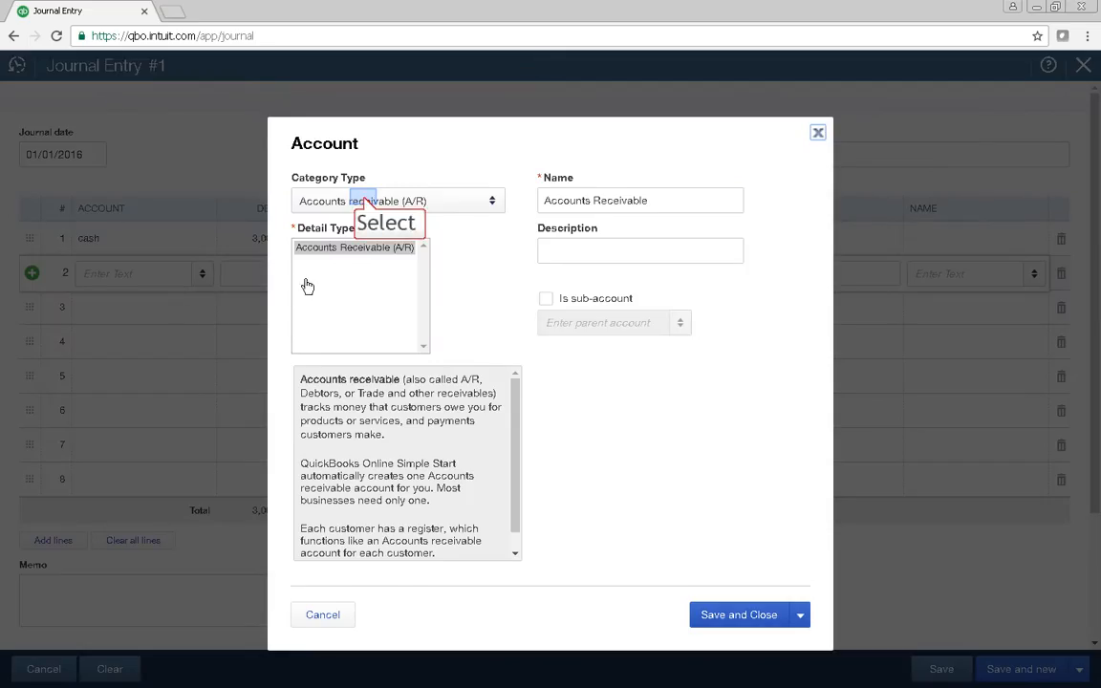
left_click(362, 203)
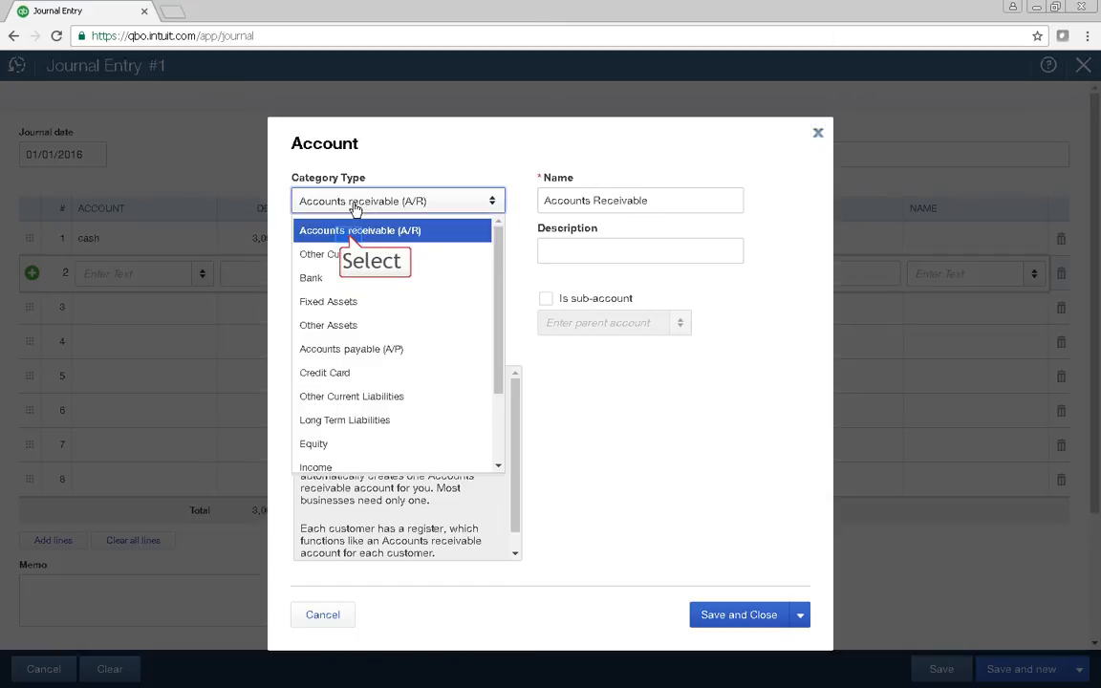
left_click(352, 236)
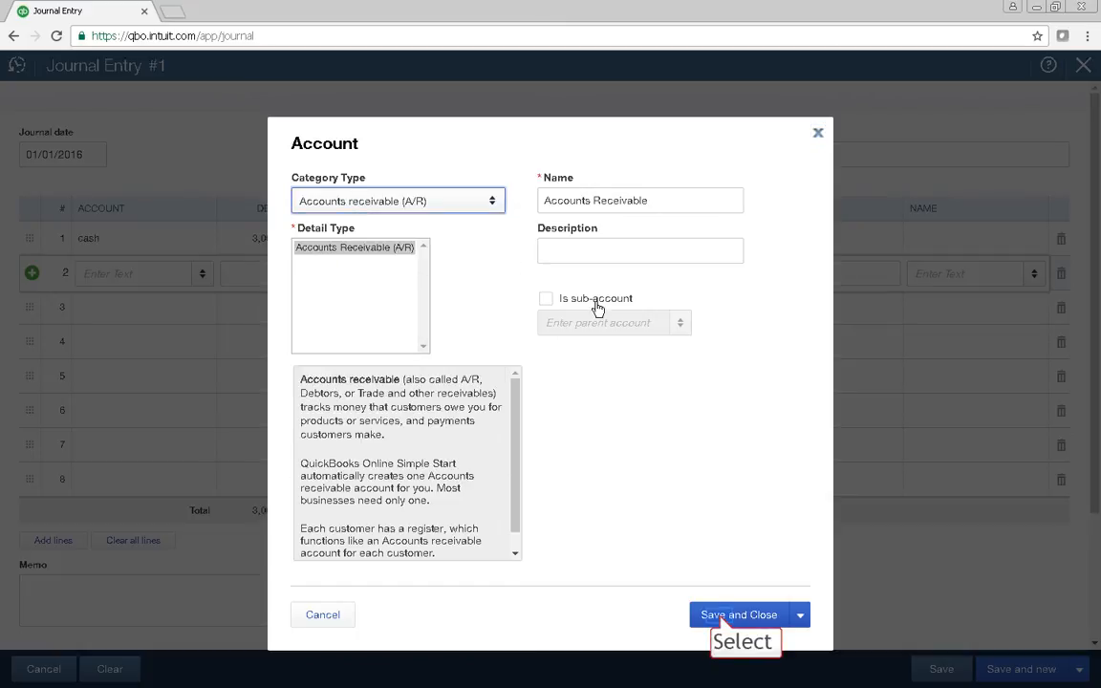
left_click(723, 616)
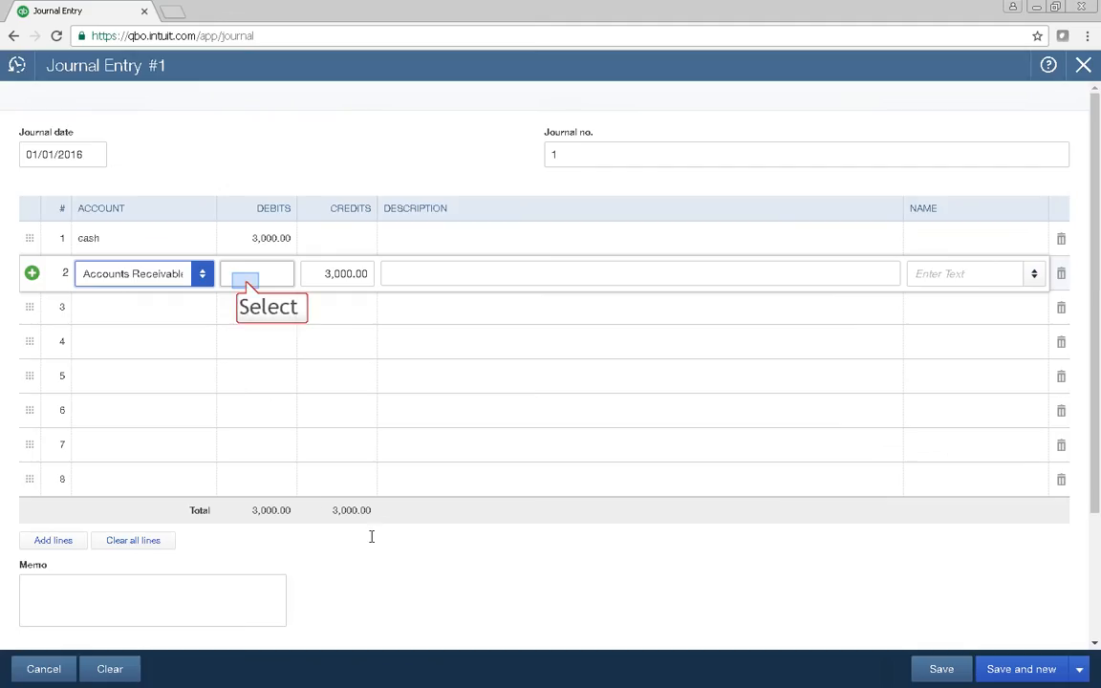
Enter a debit of 2000 for Accounts Receivable on line 2, overriding the automatic balancing credit.
left_click(247, 277)
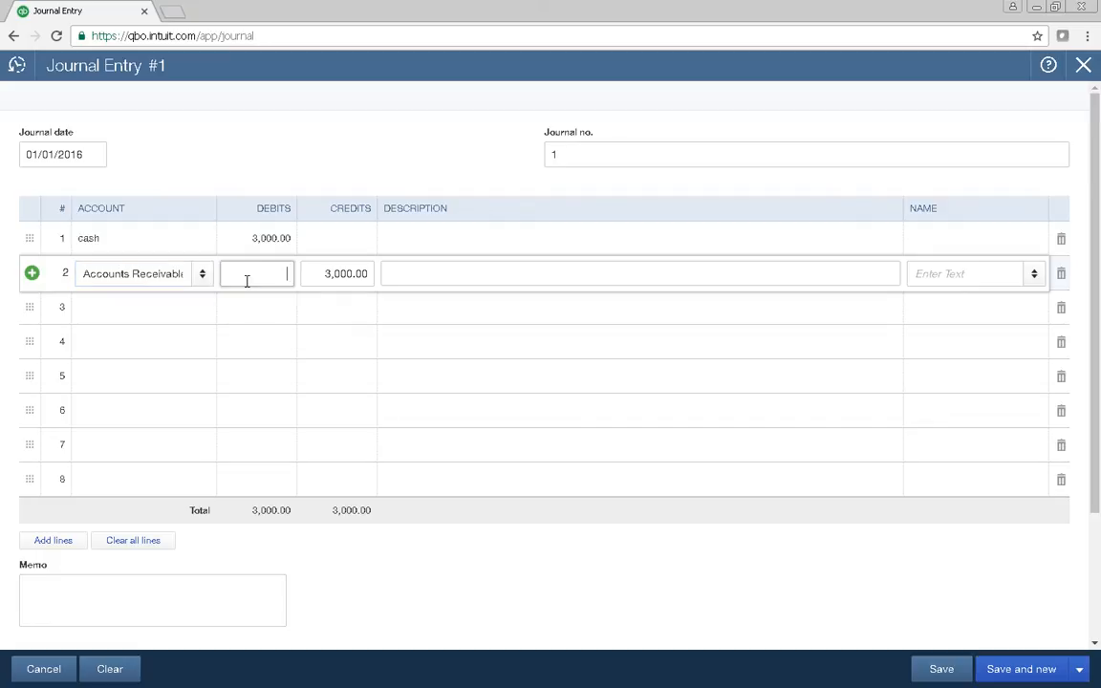
type("2000")
key("Tab")
left_click(731, 277)
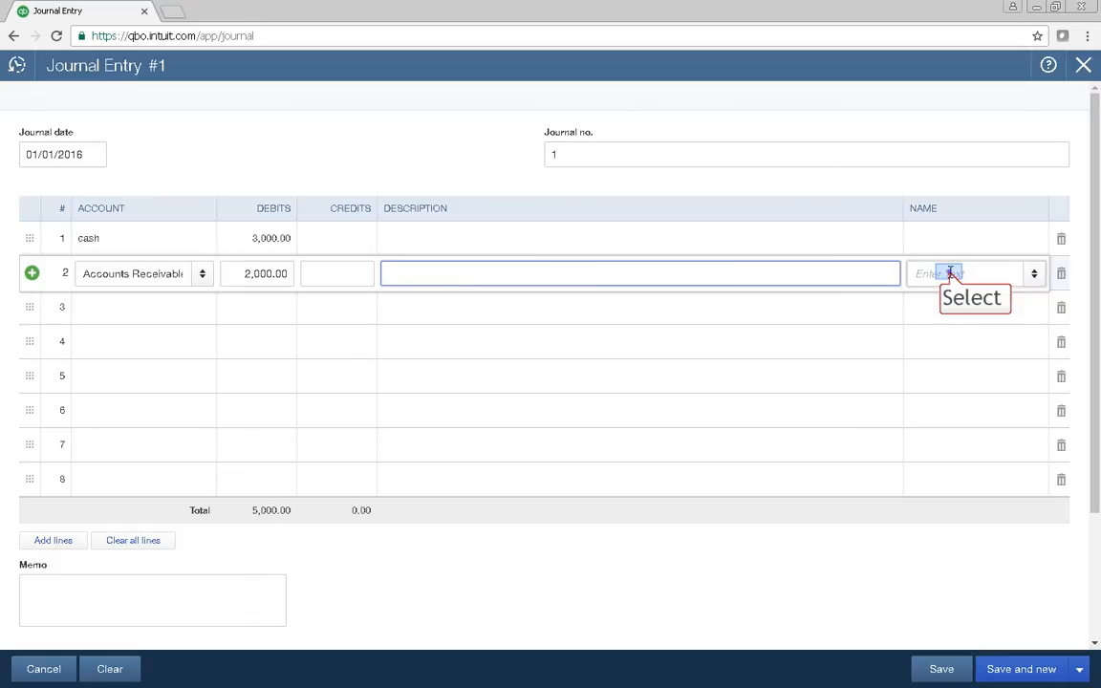
Enter the customer's full name on the Accounts Receivable line and save it as a new name of type Customer.
left_click(950, 273)
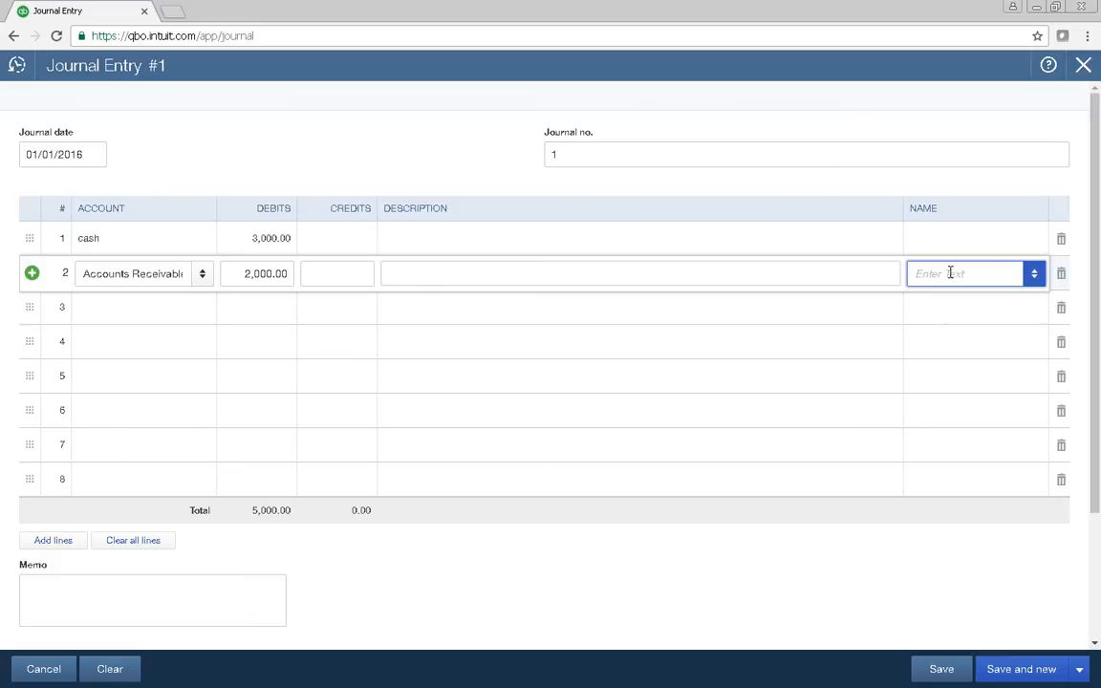
type("Mary Smith")
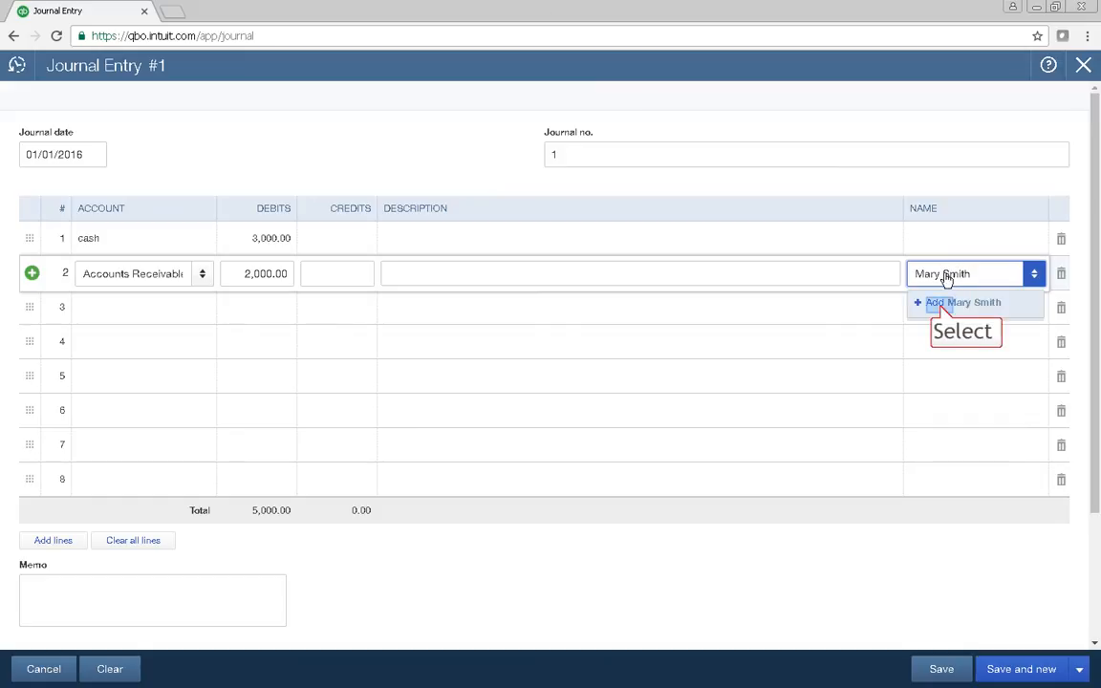
left_click(941, 304)
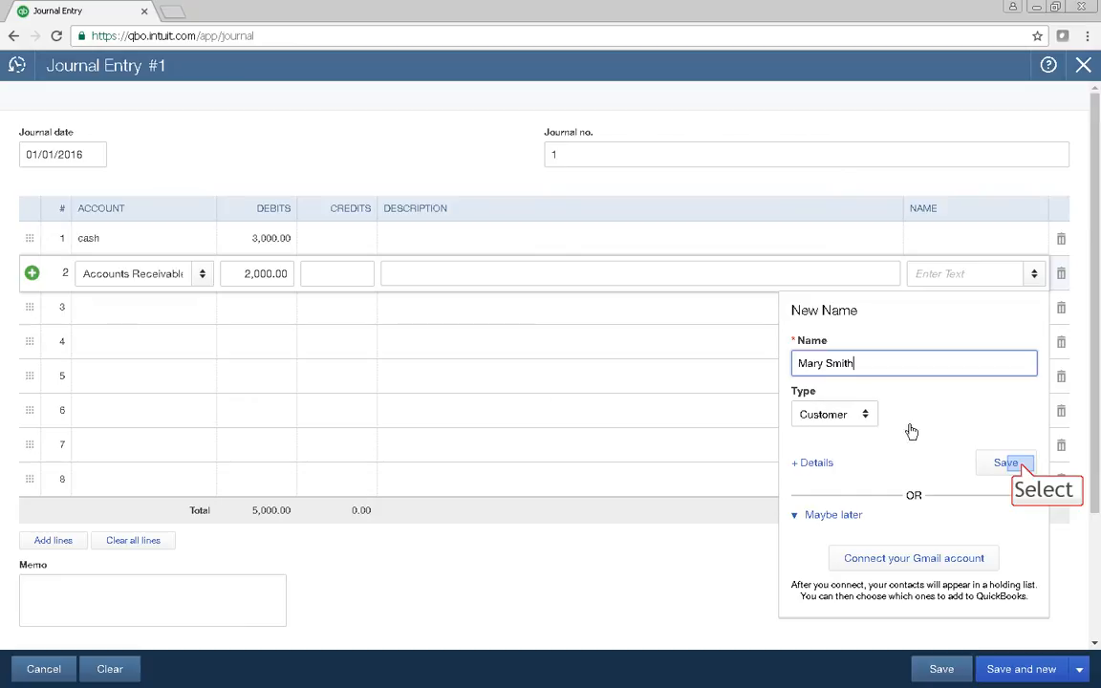
left_click(1018, 465)
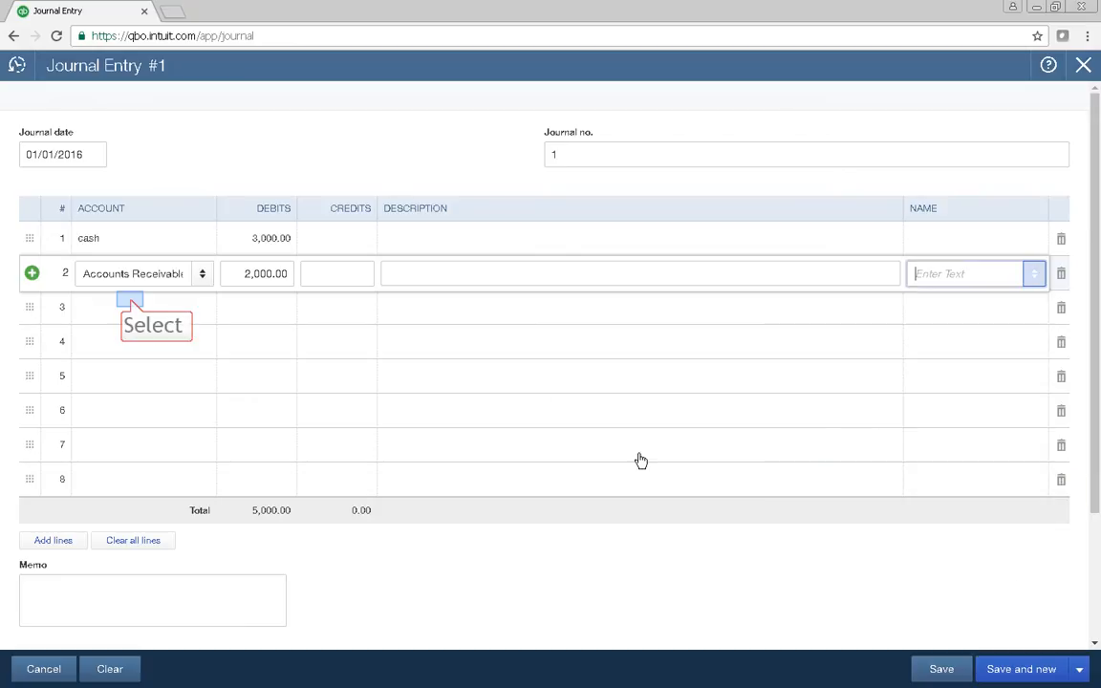
Add a new account named Inventory on line 3 with category type Other Current Assets and detail type Inventory, and save it.
left_click(132, 304)
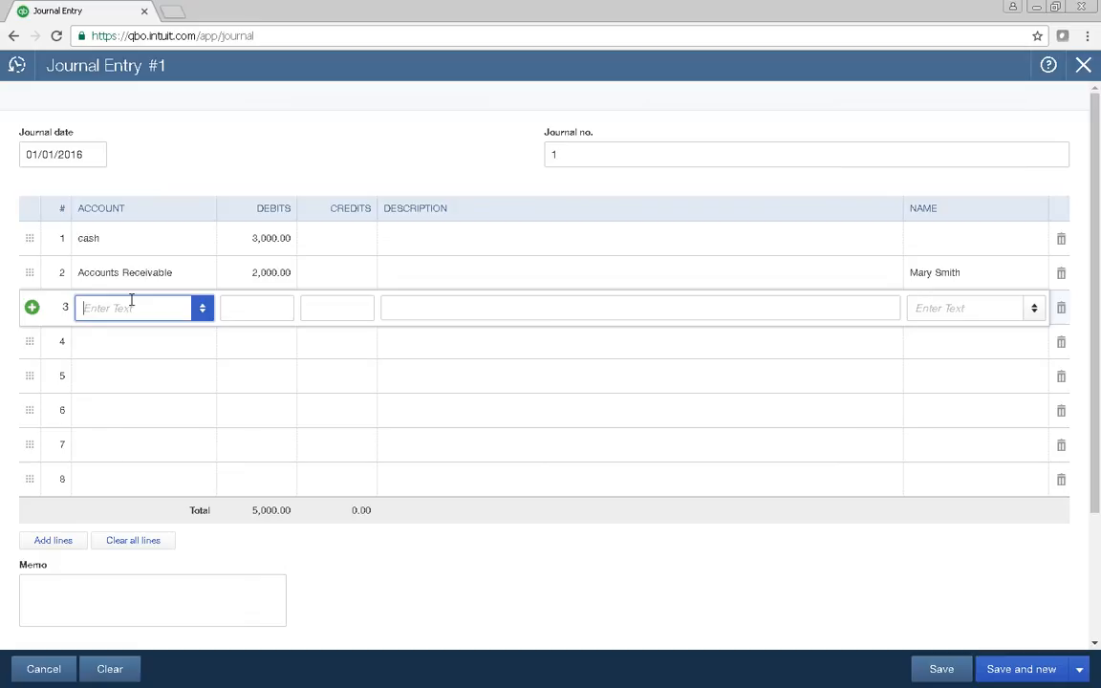
type("Inventr")
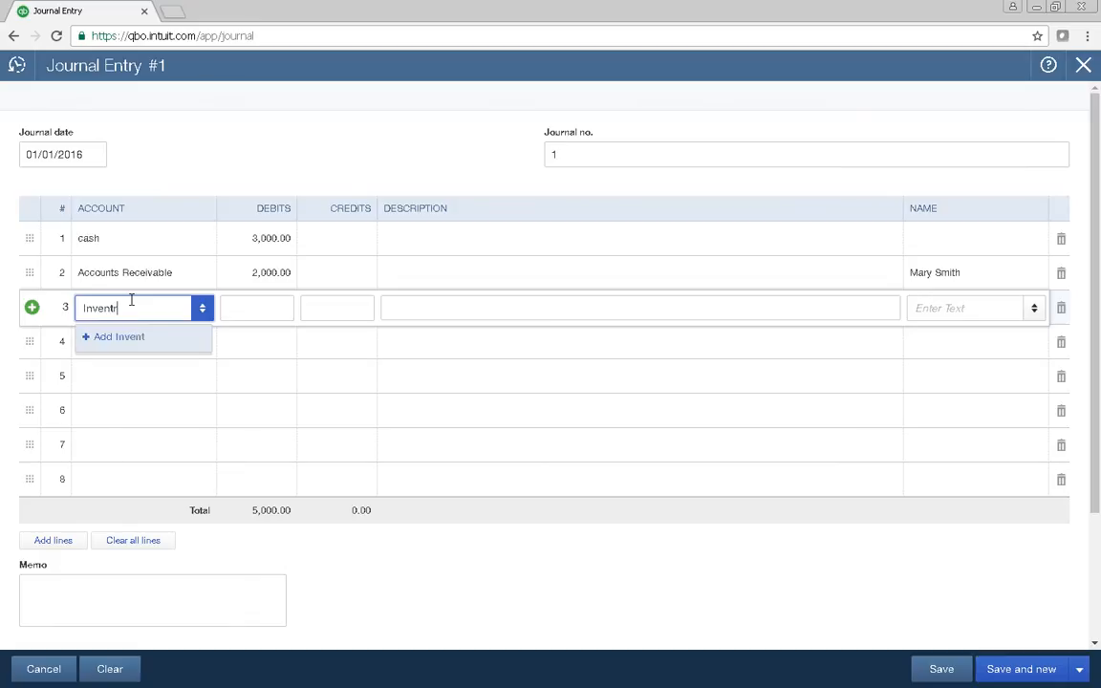
key("BackSpace")
type("ory")
key("Tab")
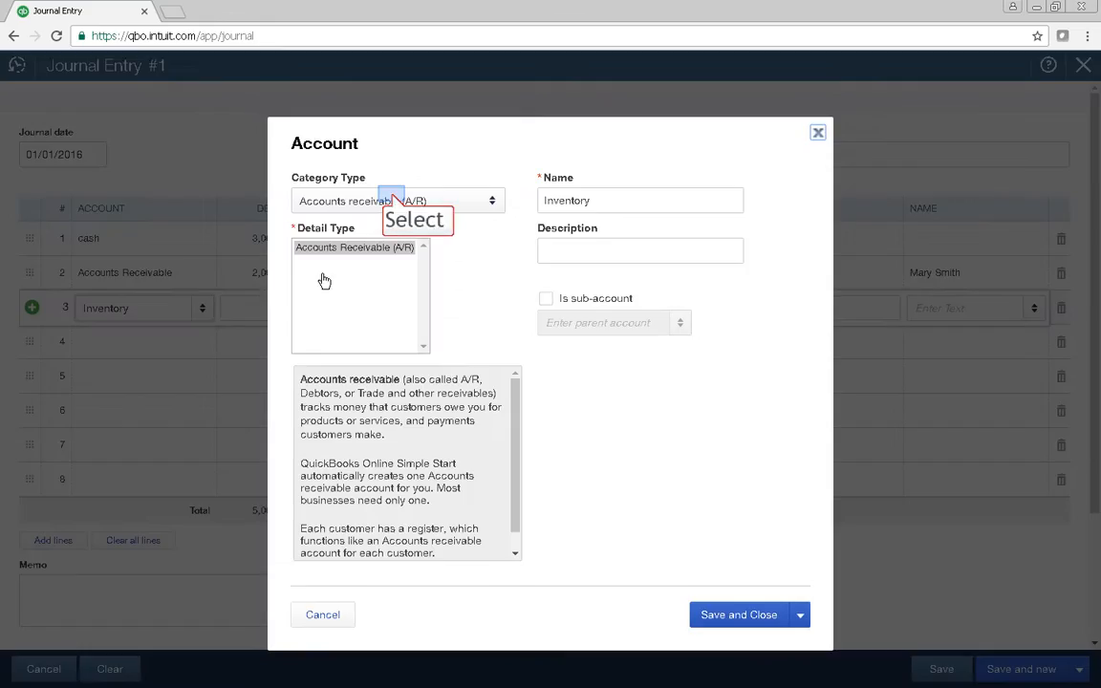
left_click(392, 199)
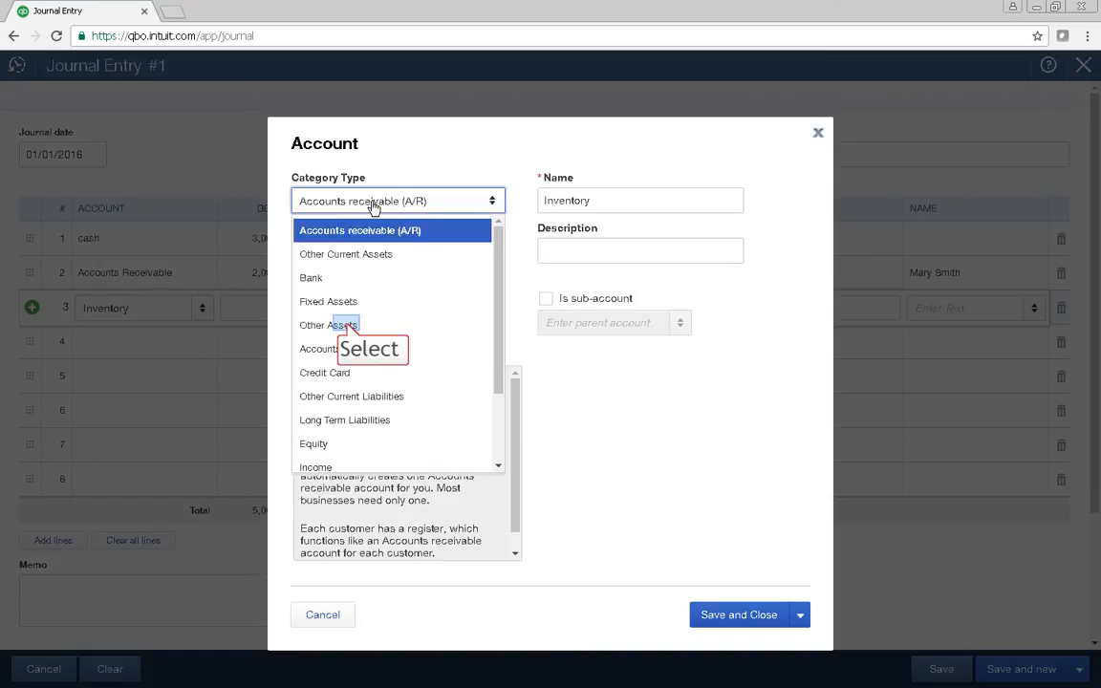
left_click(348, 325)
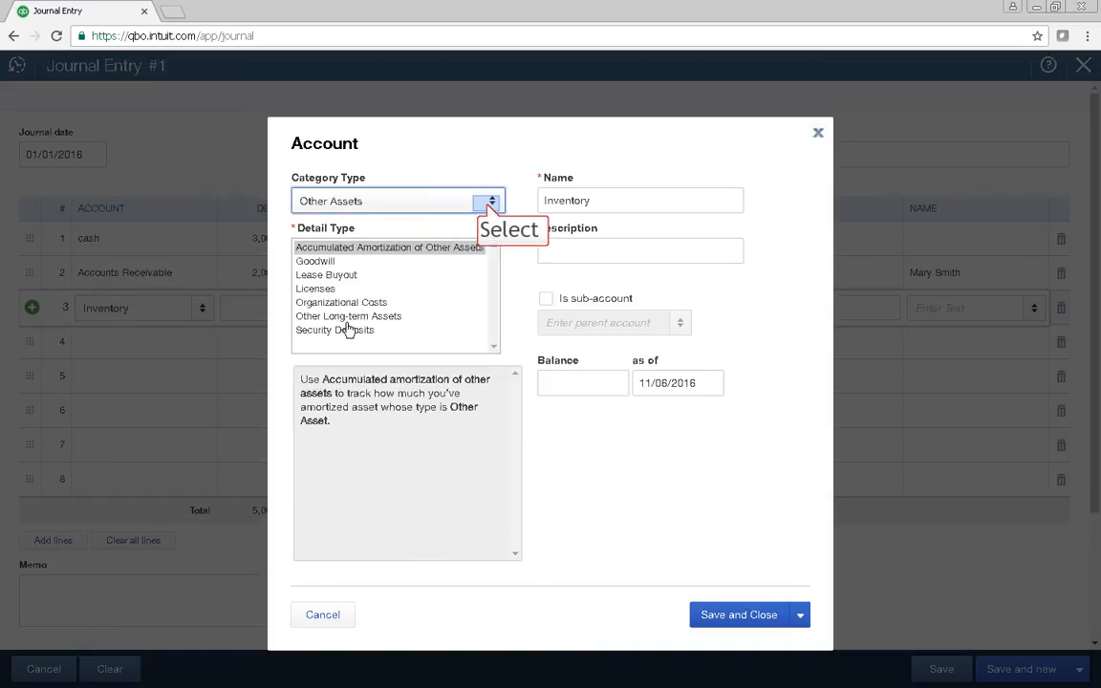
left_click(488, 203)
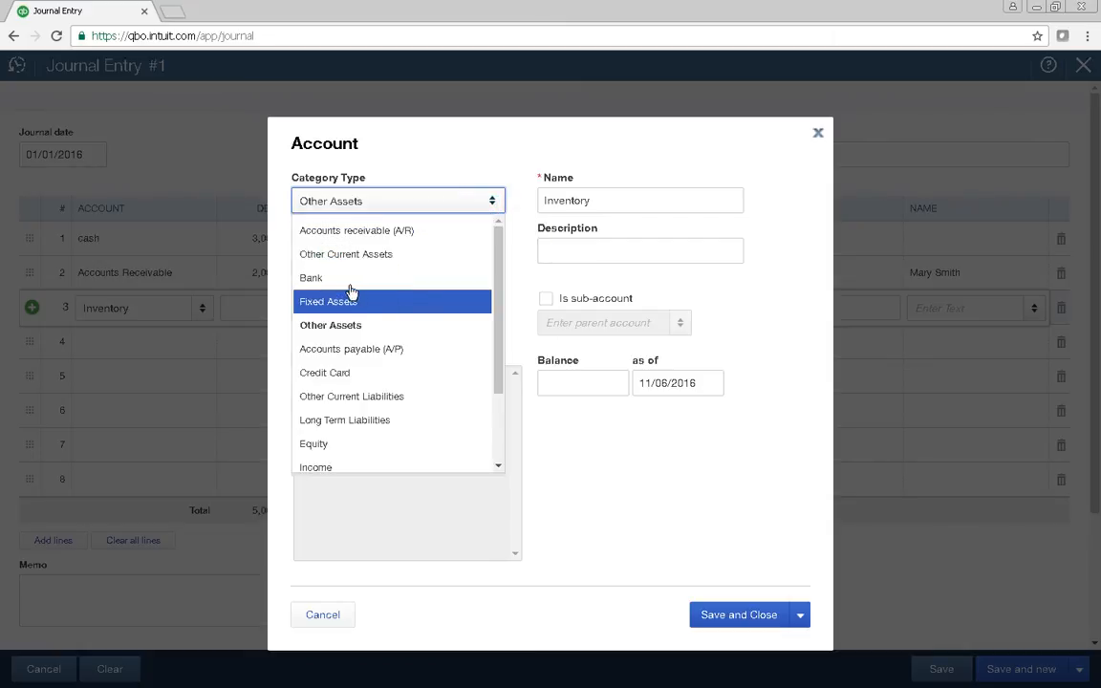
left_click(334, 256)
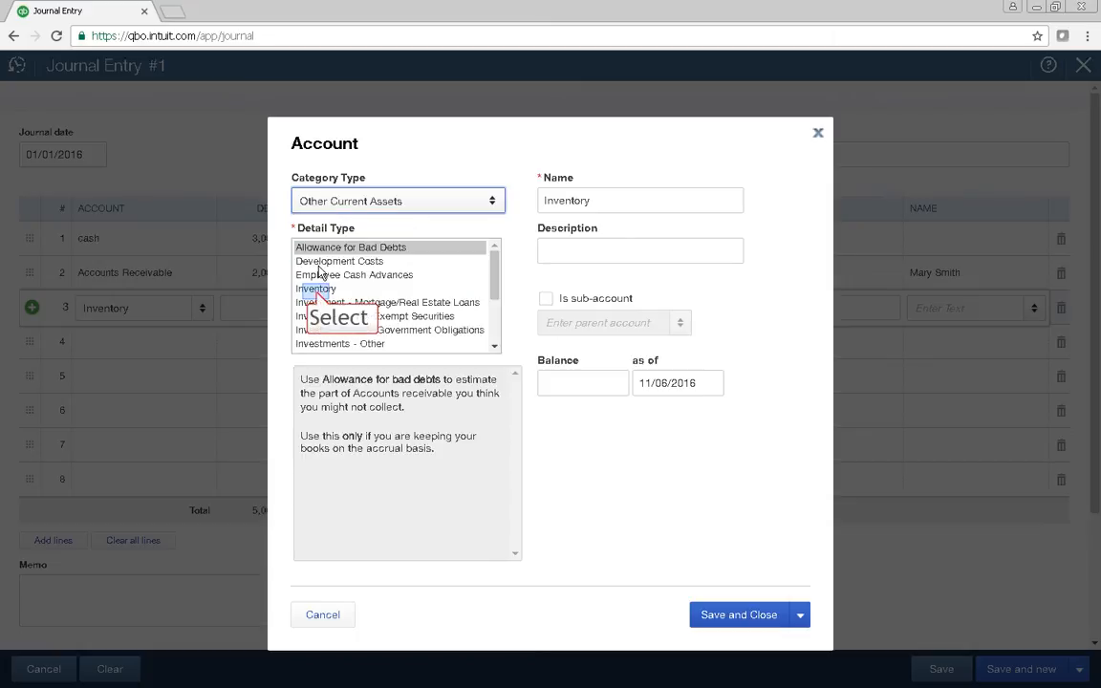
left_click(318, 290)
left_click(739, 614)
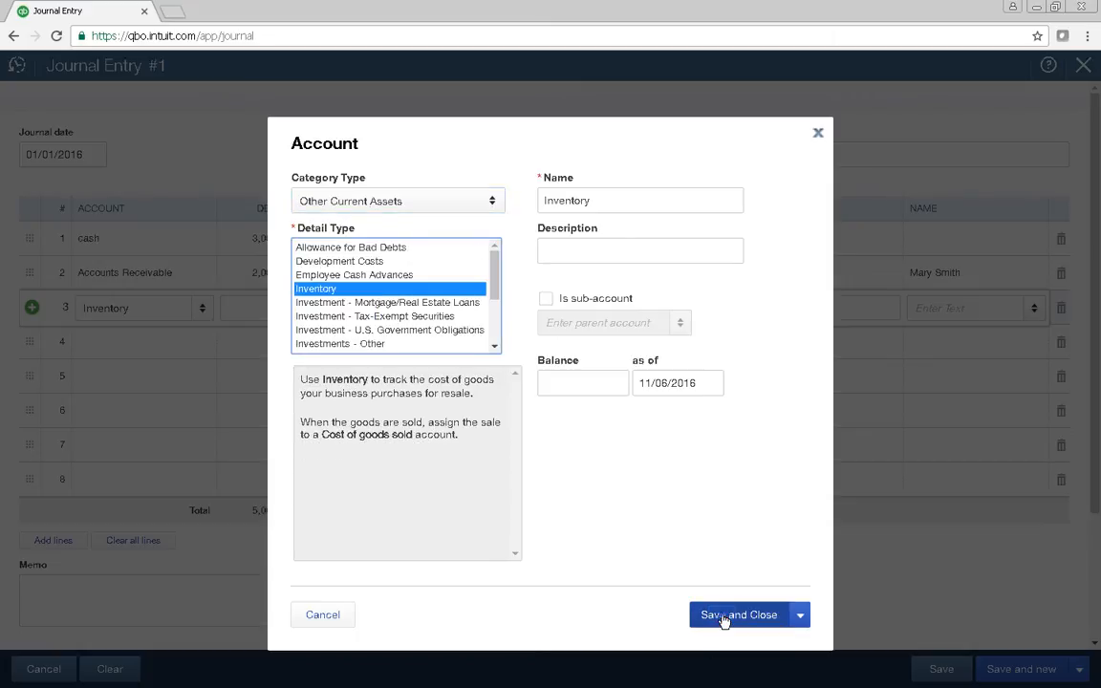
Enter a debit of 500 for Inventory on line 3, overriding the automatic balancing credit.
left_click(242, 308)
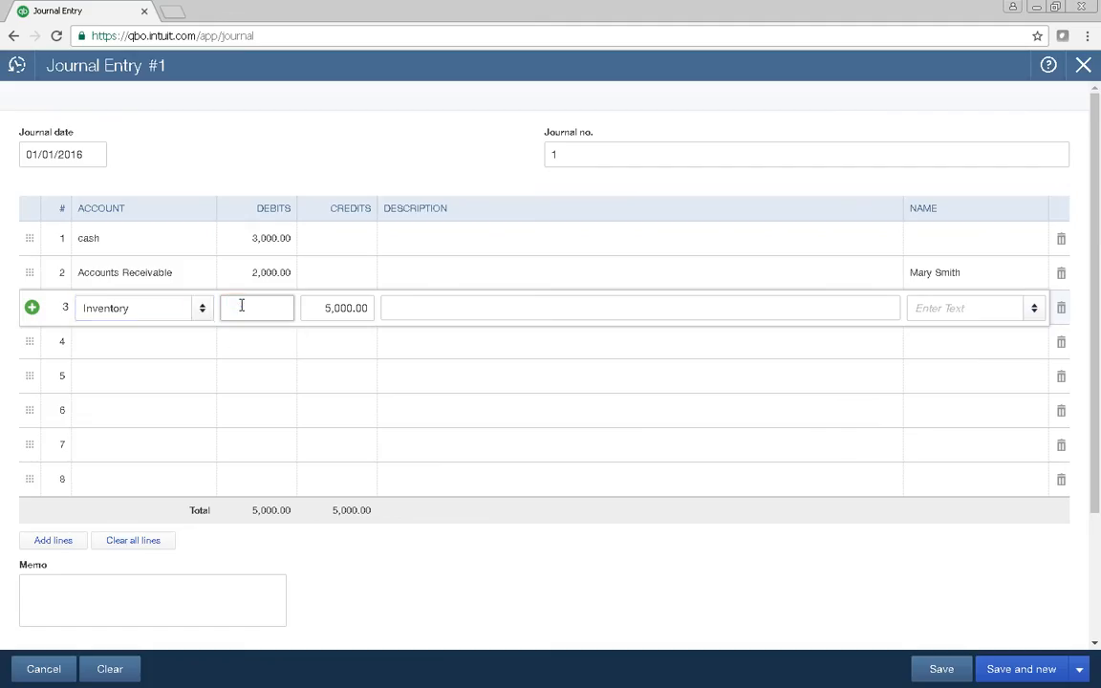
type("500")
key("Tab")
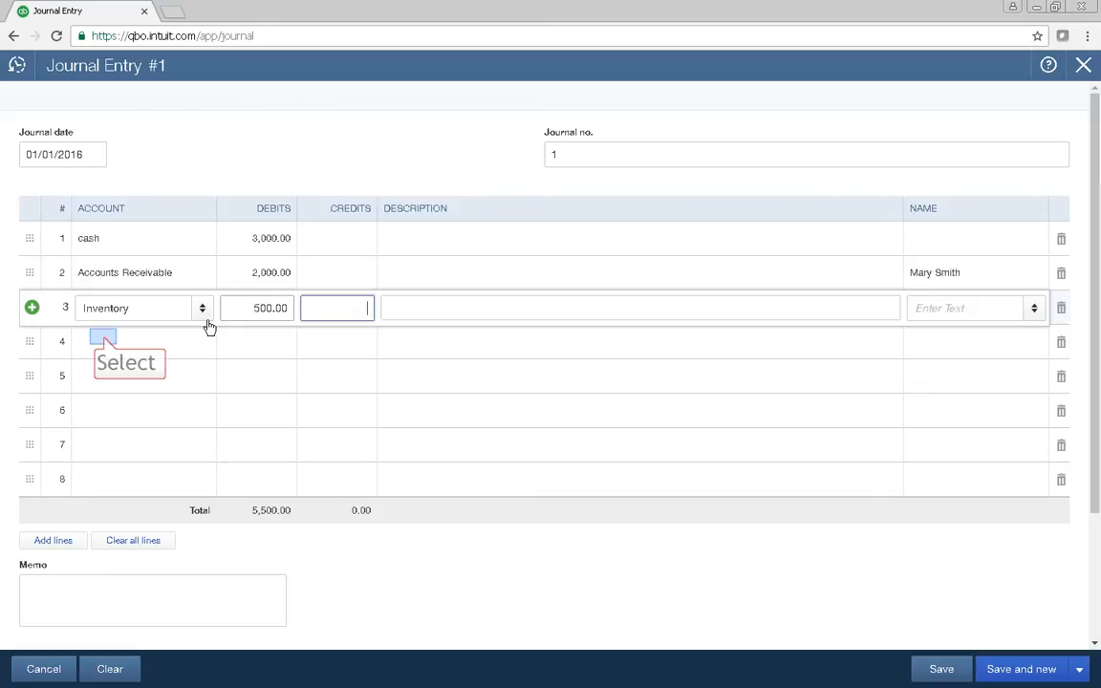
Add and save a new account PPE on line 4 as Fixed Assets with detail type Furniture & Fixtures, and debit it 1000.
left_click(105, 340)
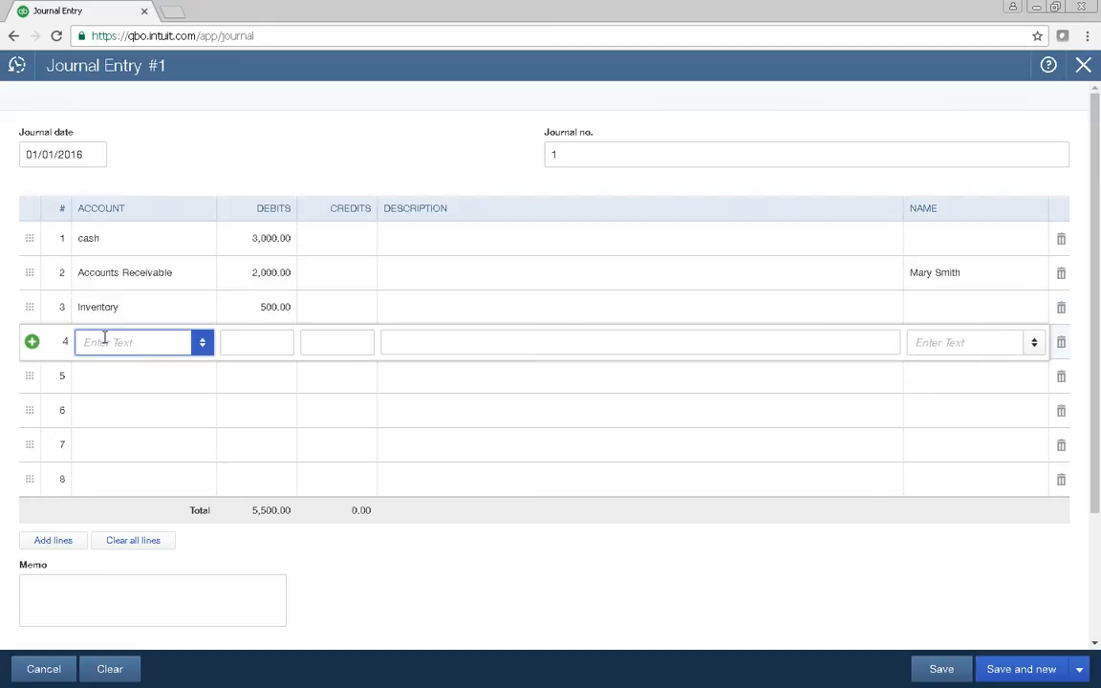
type("PPE")
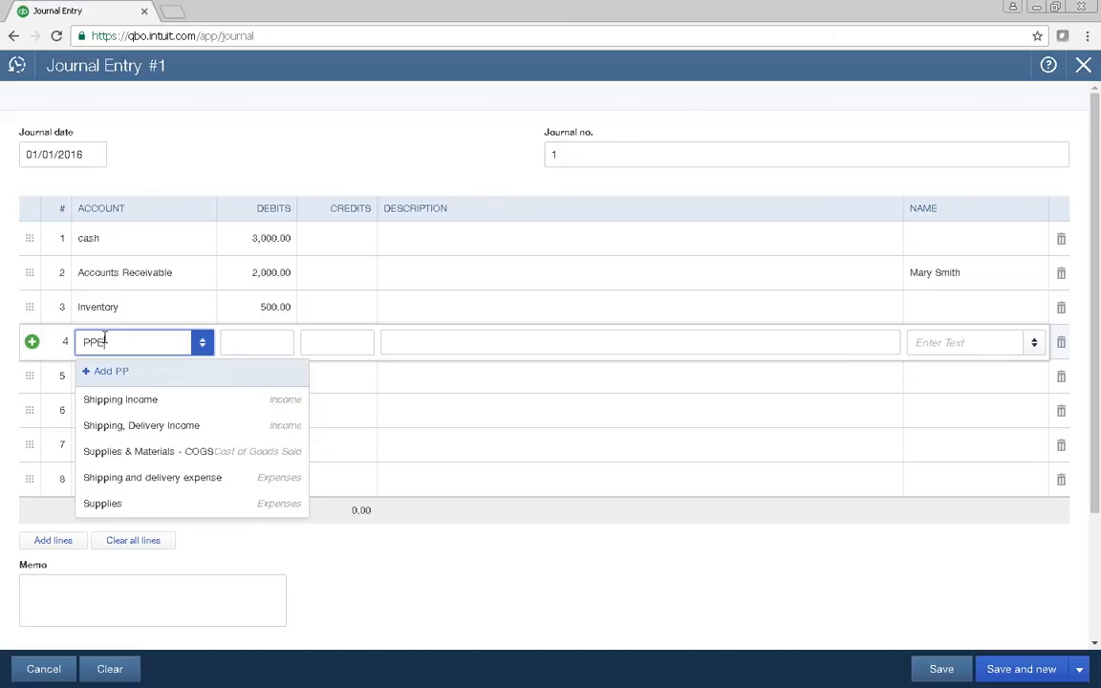
left_click(103, 375)
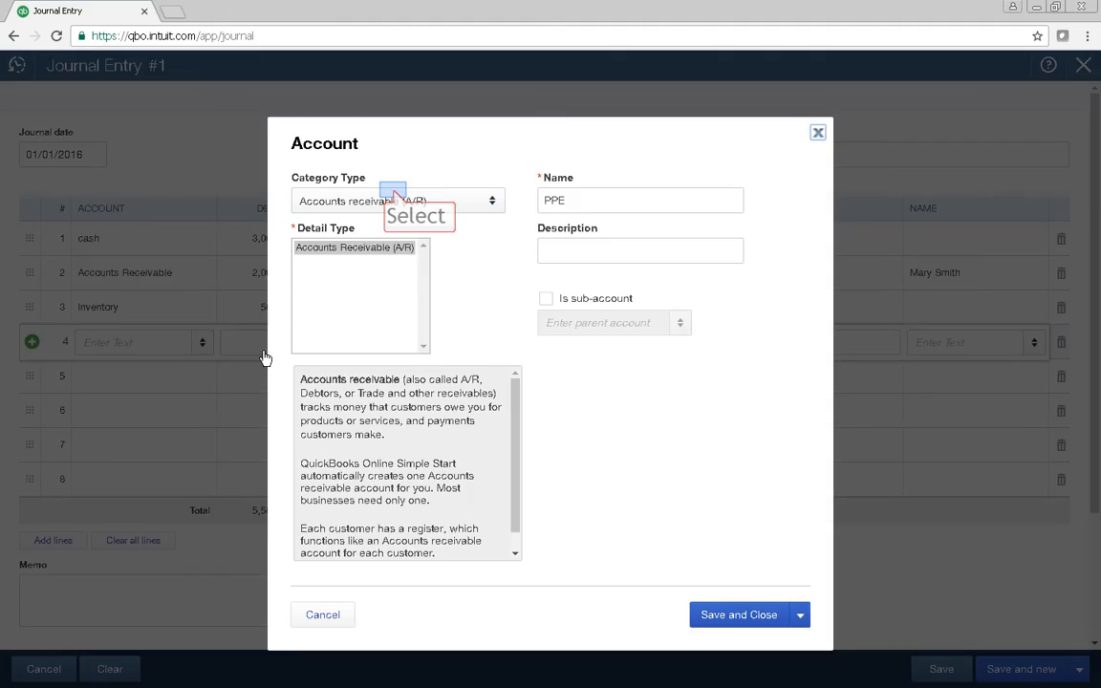
left_click(368, 202)
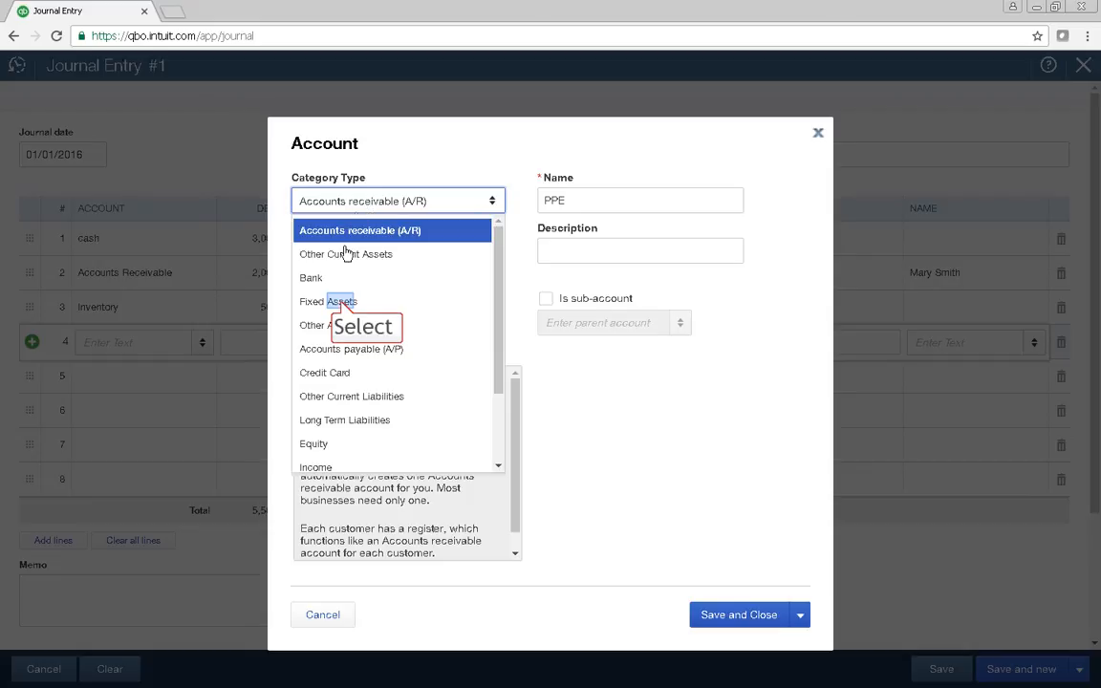
left_click(343, 306)
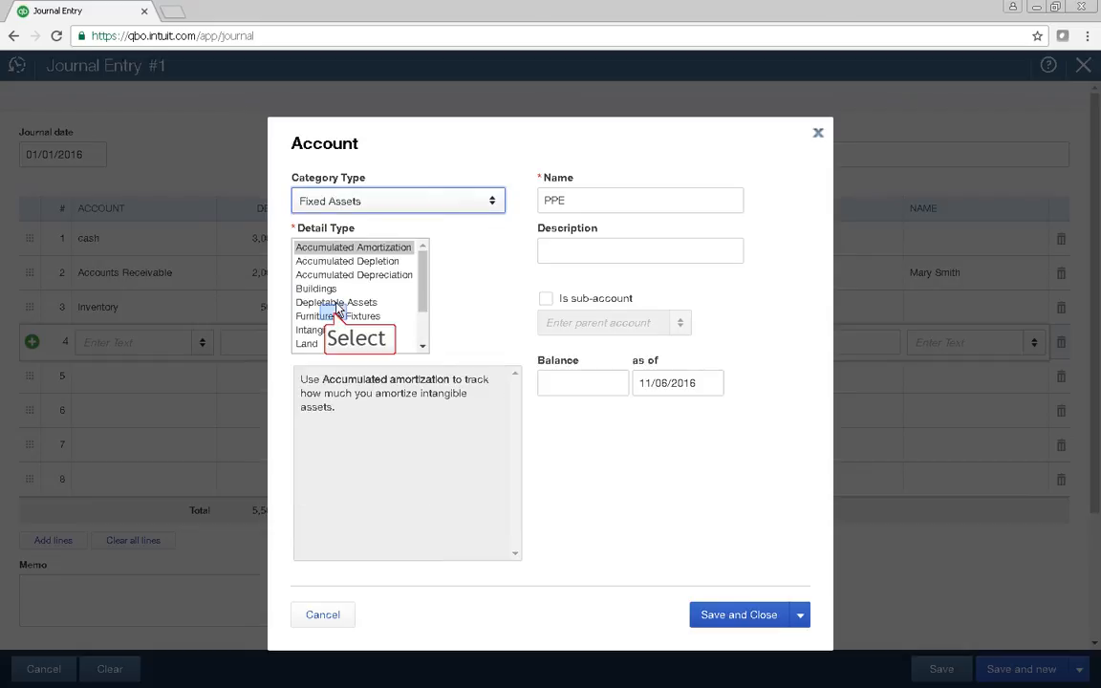
left_click(335, 316)
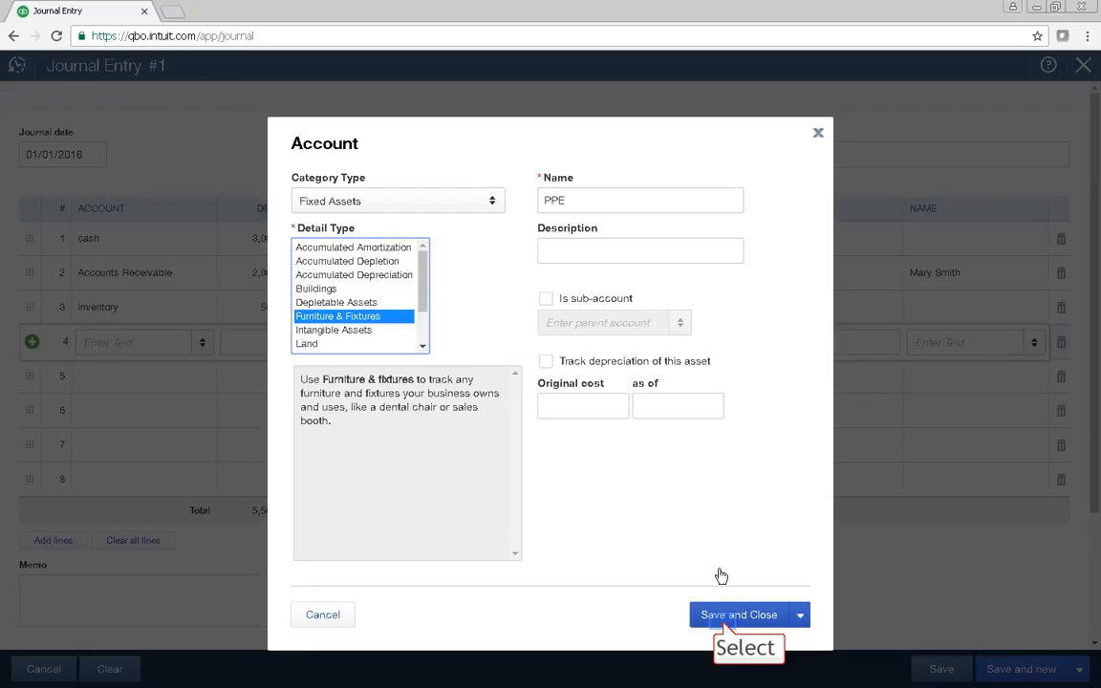
left_click(724, 627)
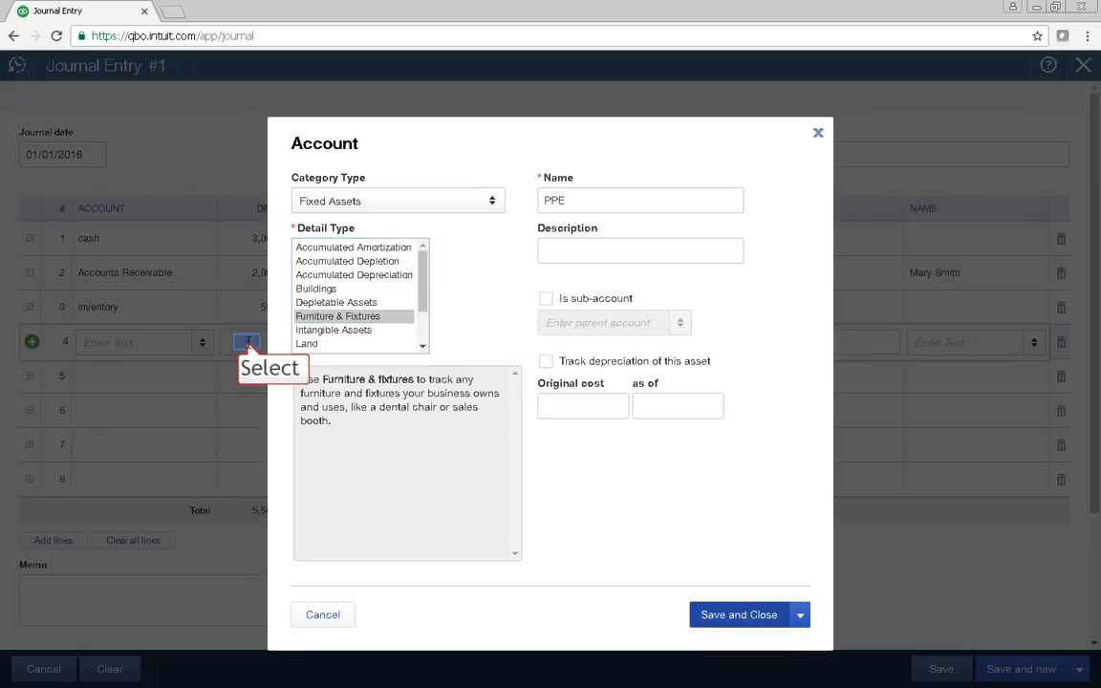
type("1000")
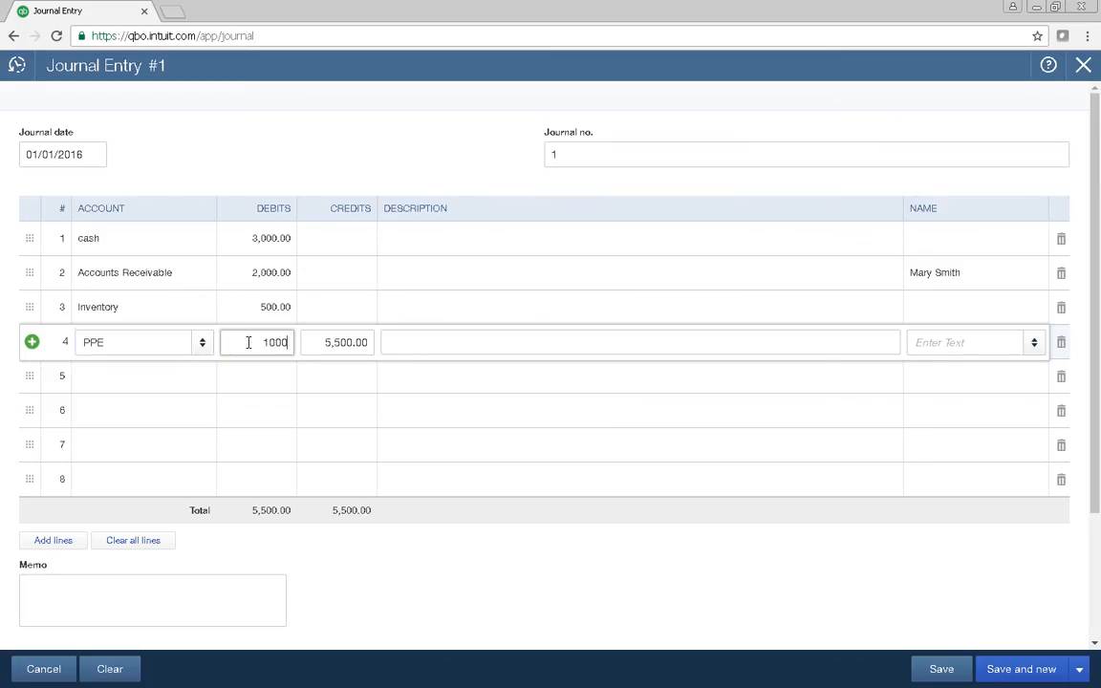
Add a new account named Accumulated Depreciation on line 5 with category type Fixed Assets and detail type Accumulated Depreciation, and save it.
left_click(161, 372)
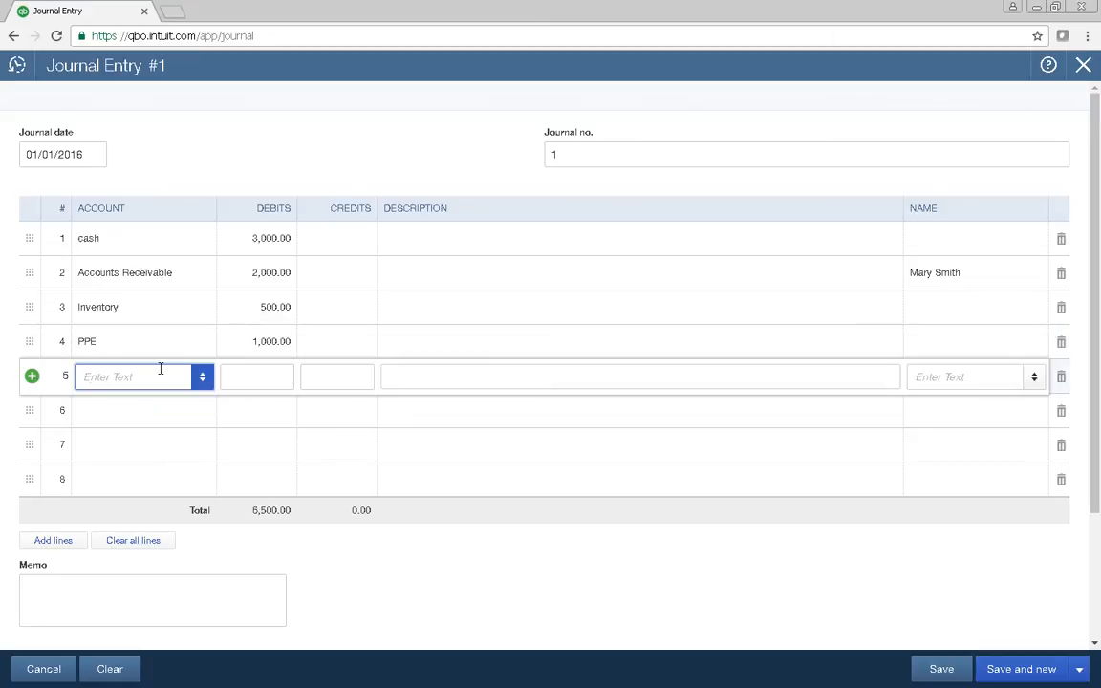
type("Accum")
type("ulated Deprec")
type("iation")
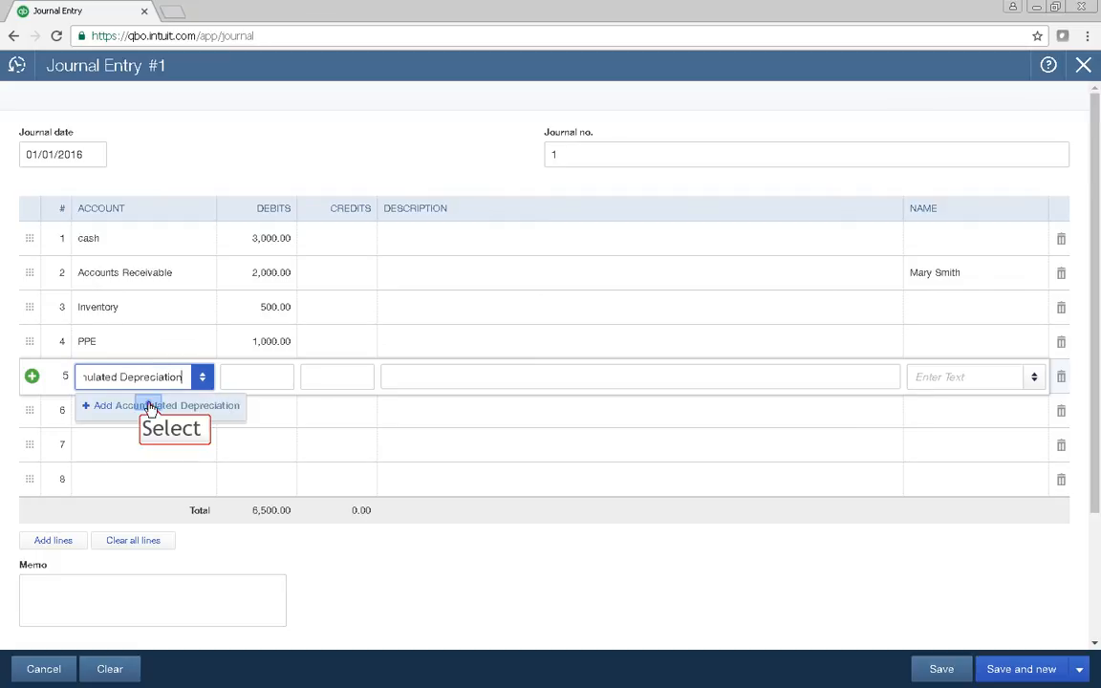
left_click(150, 406)
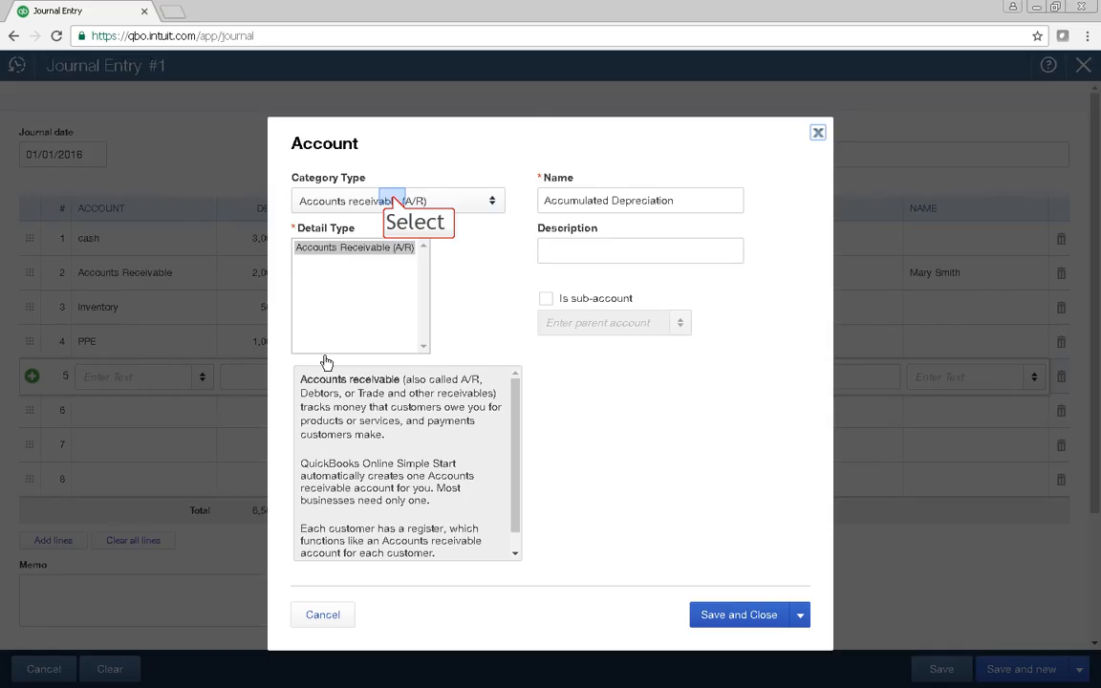
left_click(392, 201)
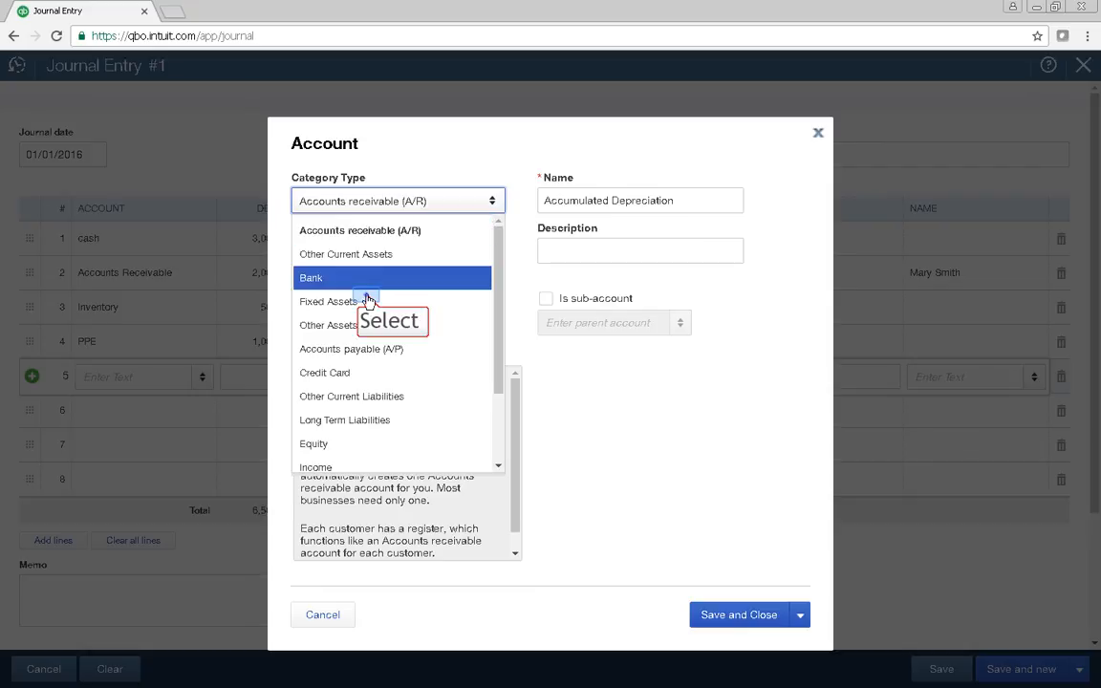
left_click(365, 302)
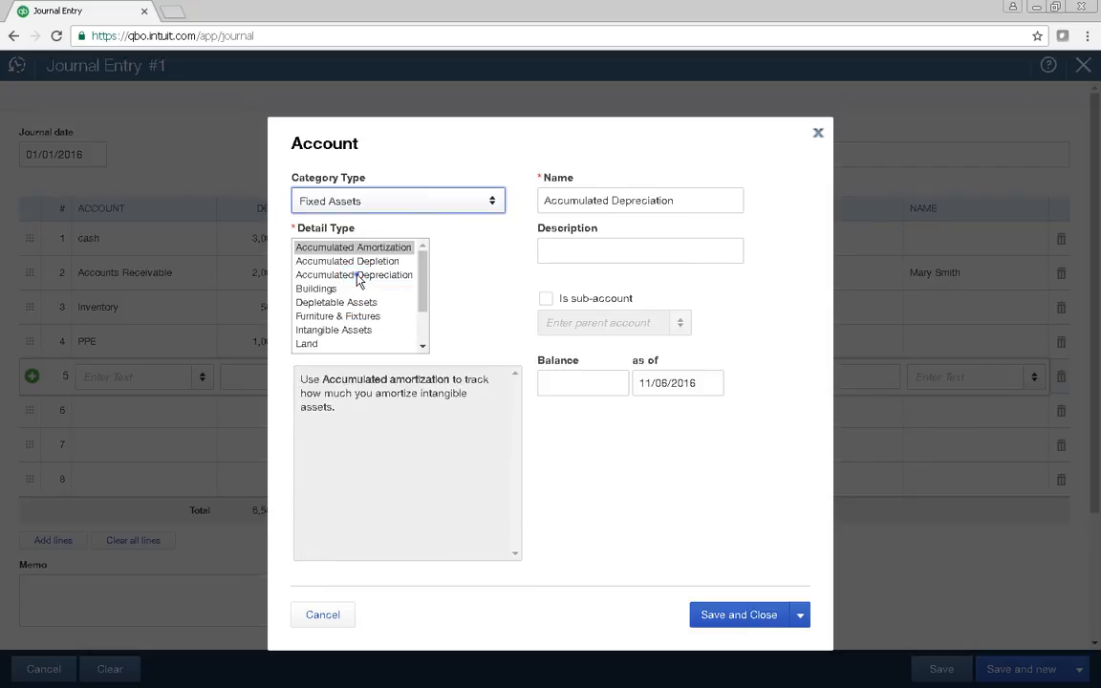
left_click(359, 278)
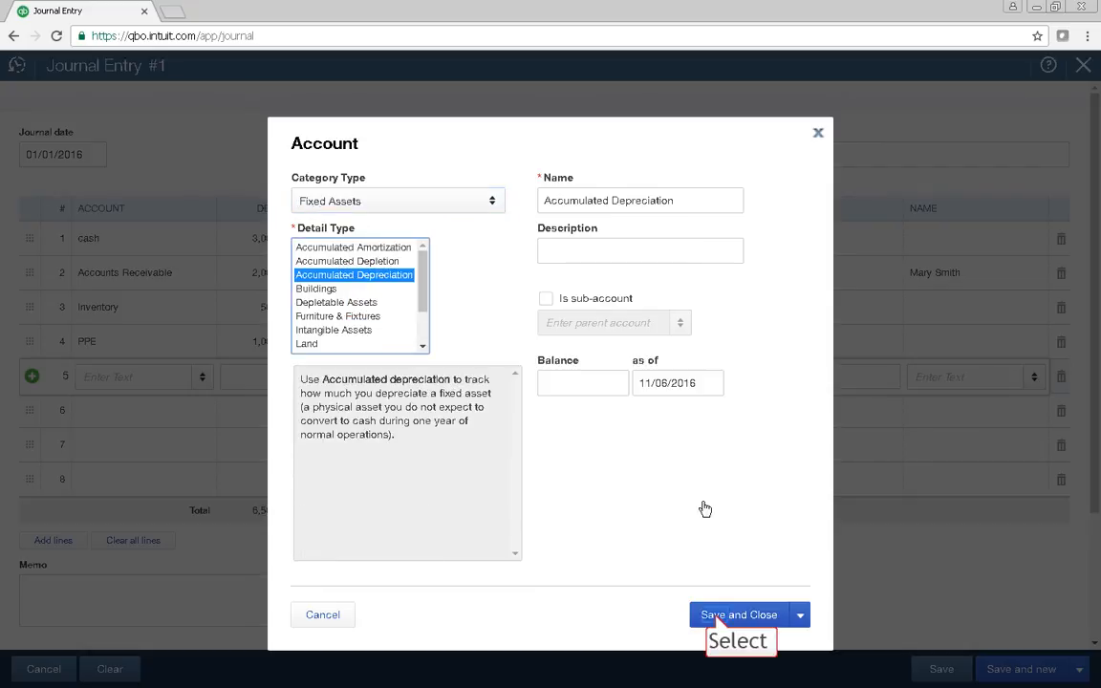
left_click(717, 616)
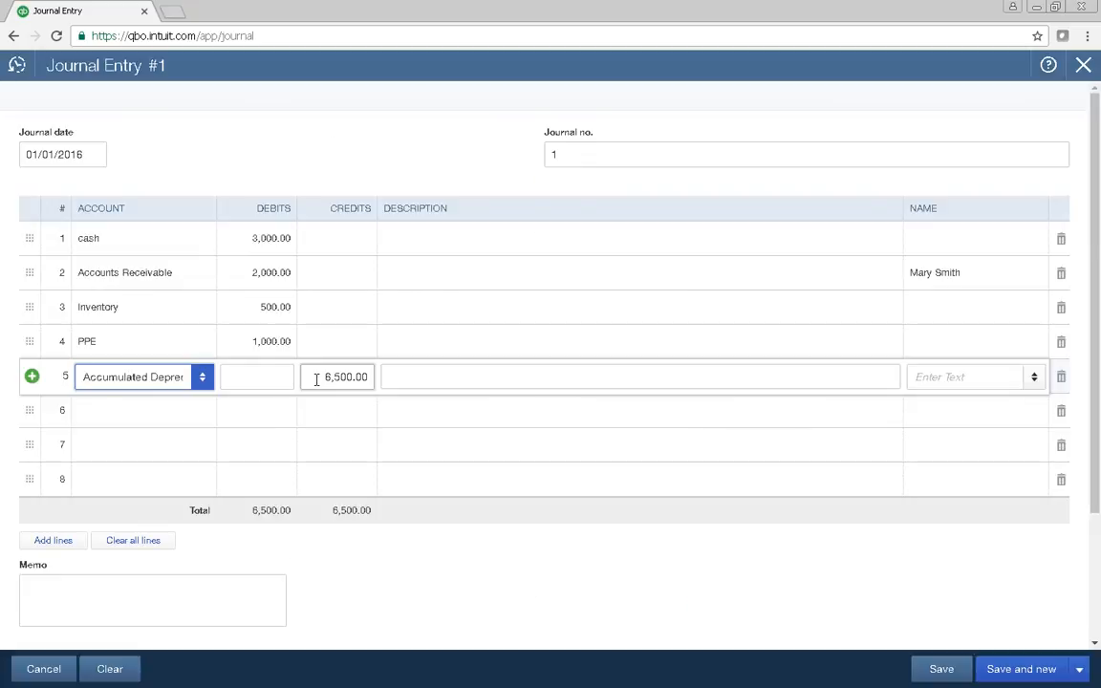
Enter a credit of 100 for Accumulated Depreciation on line 5, replacing the automatic balancing amount.
left_click(320, 378)
type("100")
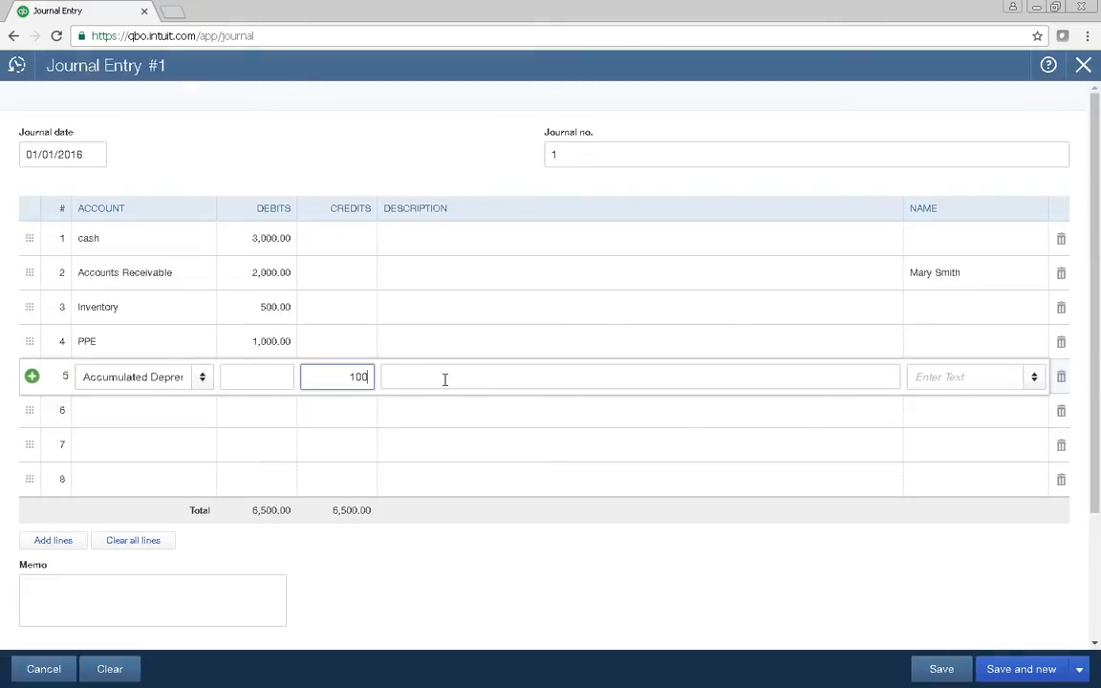
key("Tab")
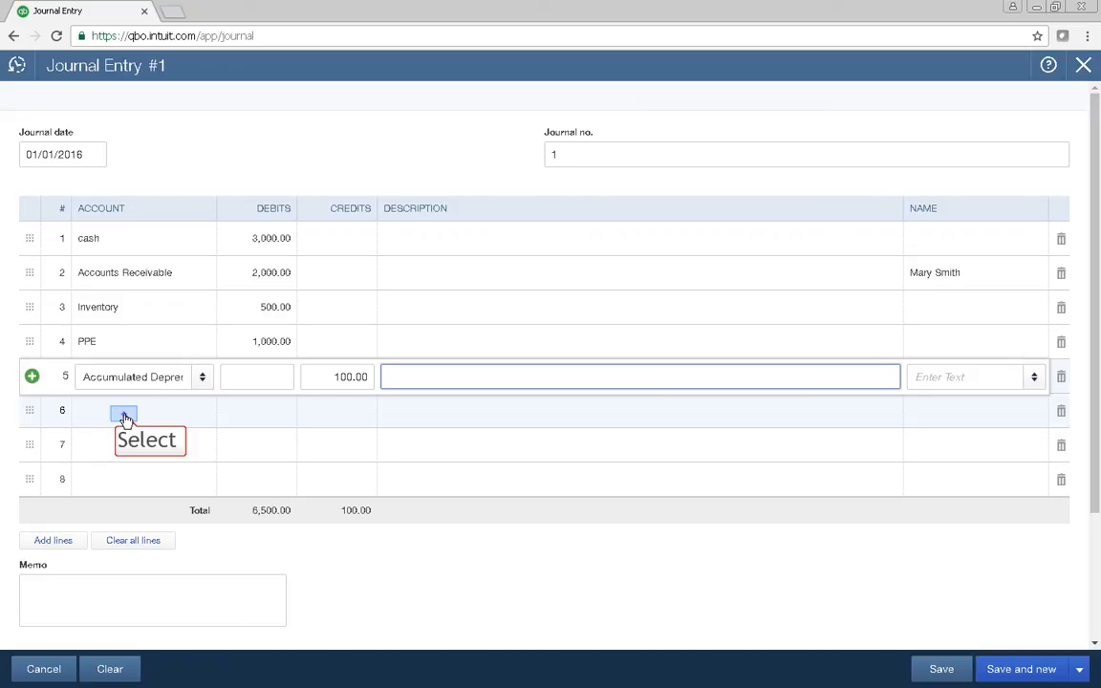
Start adding a new account named Accounts Payable on line 6 of the journal entry.
left_click(125, 415)
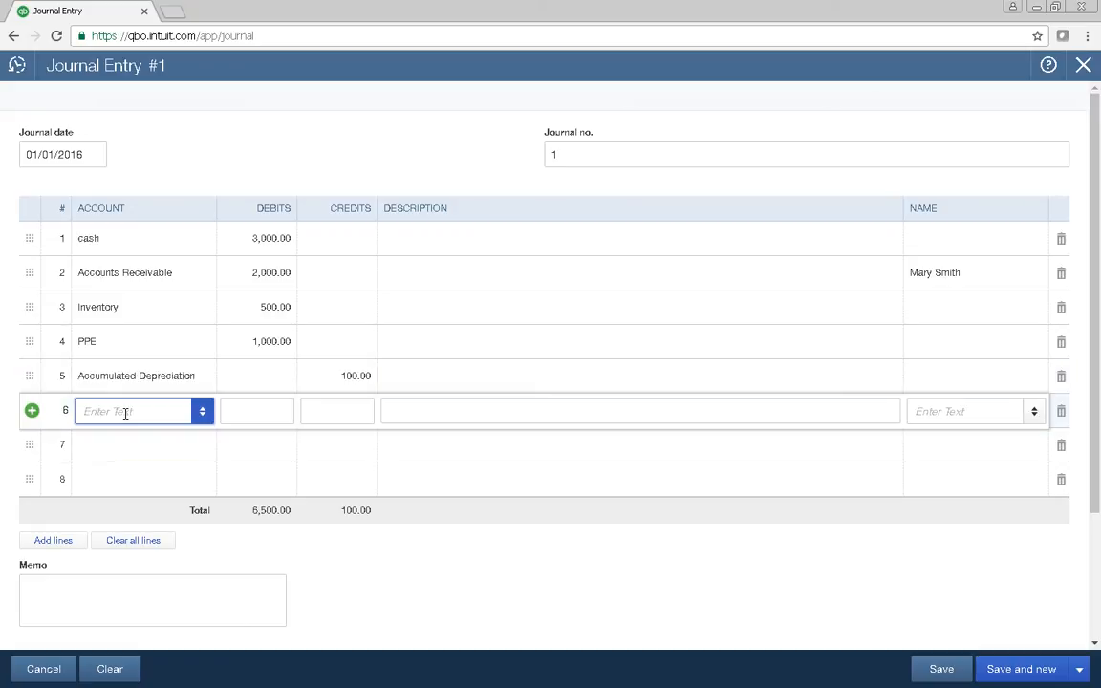
type("Accounts")
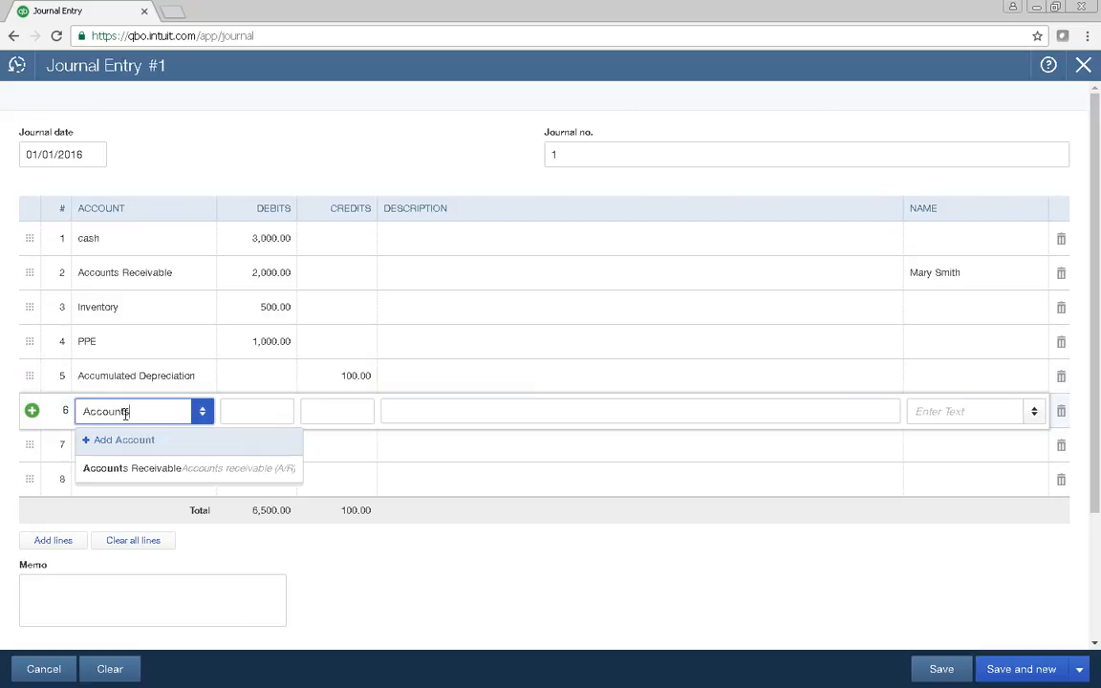
type(" Payable")
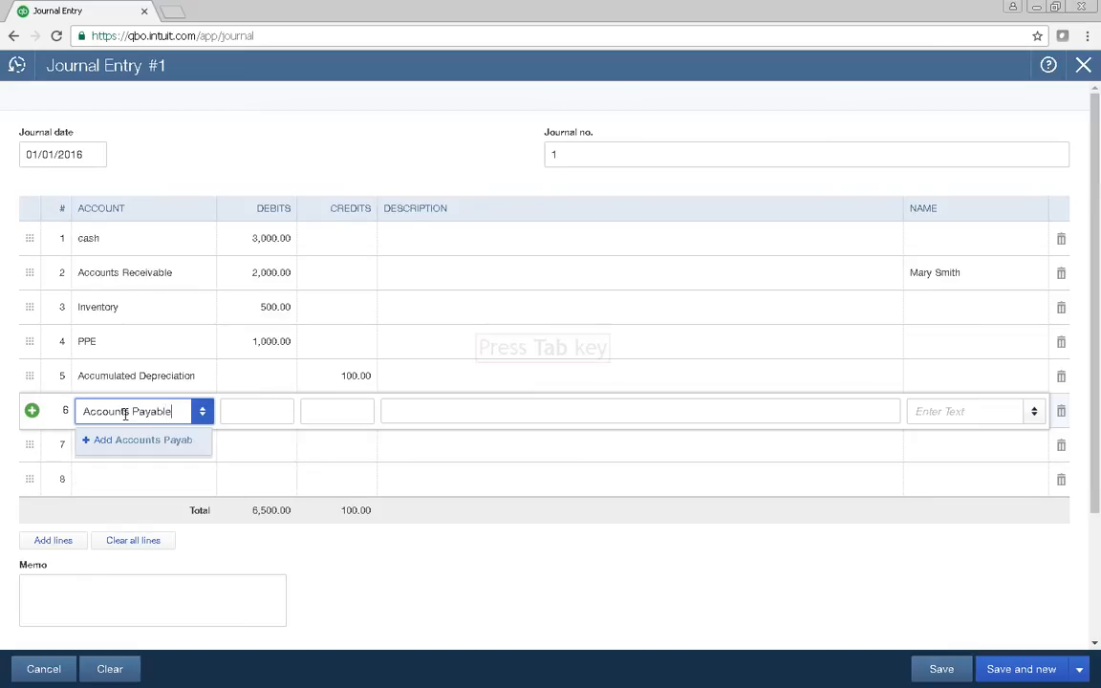
key("Tab")
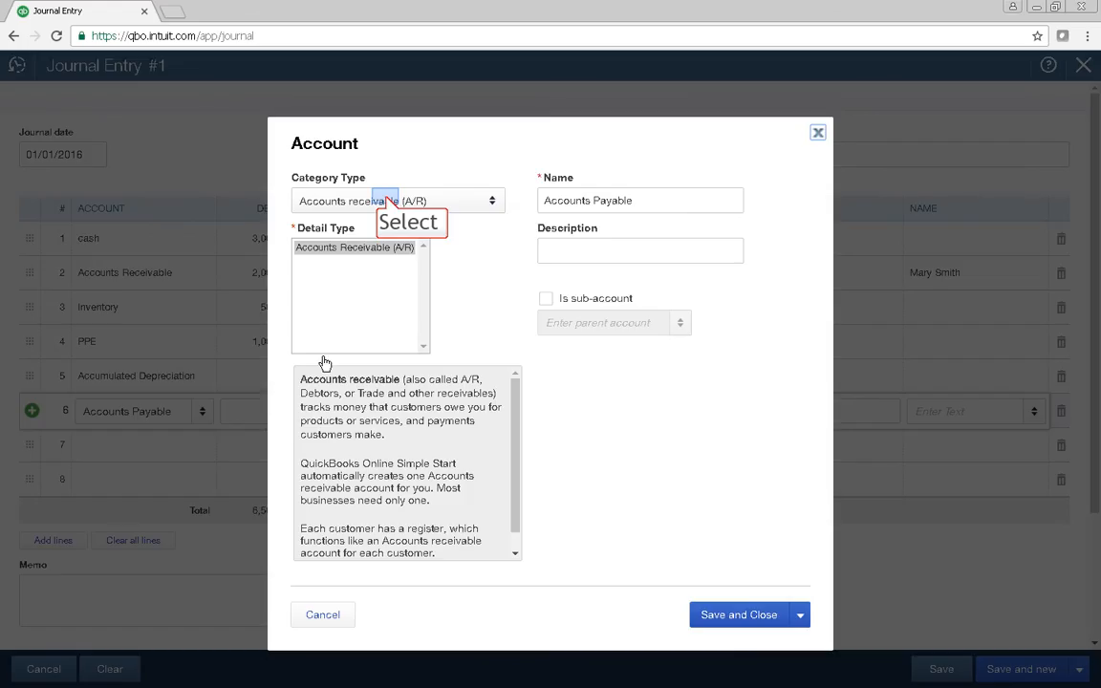
left_click(386, 202)
left_click(399, 403)
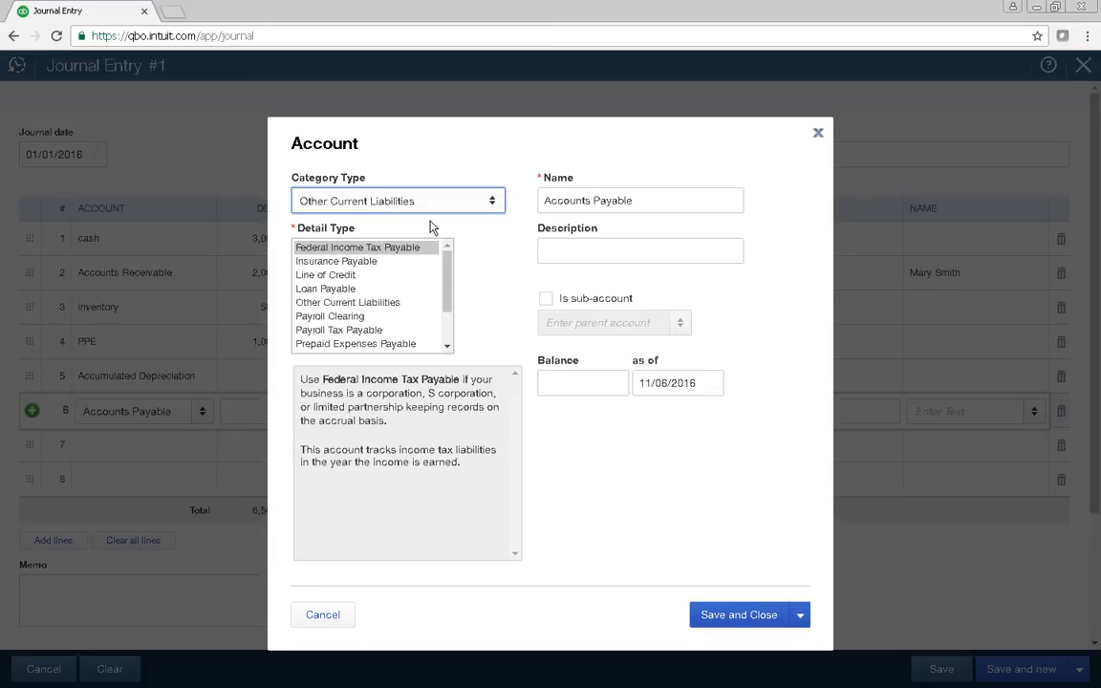
scroll(404, 242, "down", 2)
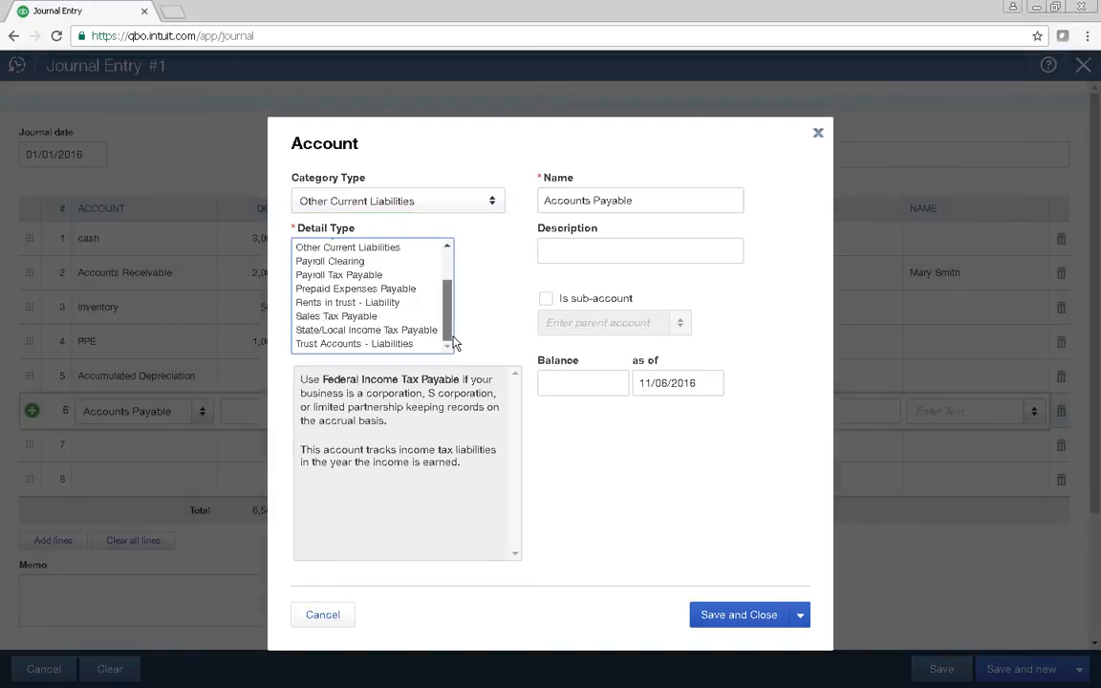
Set the new Accounts Payable account's category type to Accounts payable (A/P), save it, and credit it 500 on line 6.
left_click(415, 197)
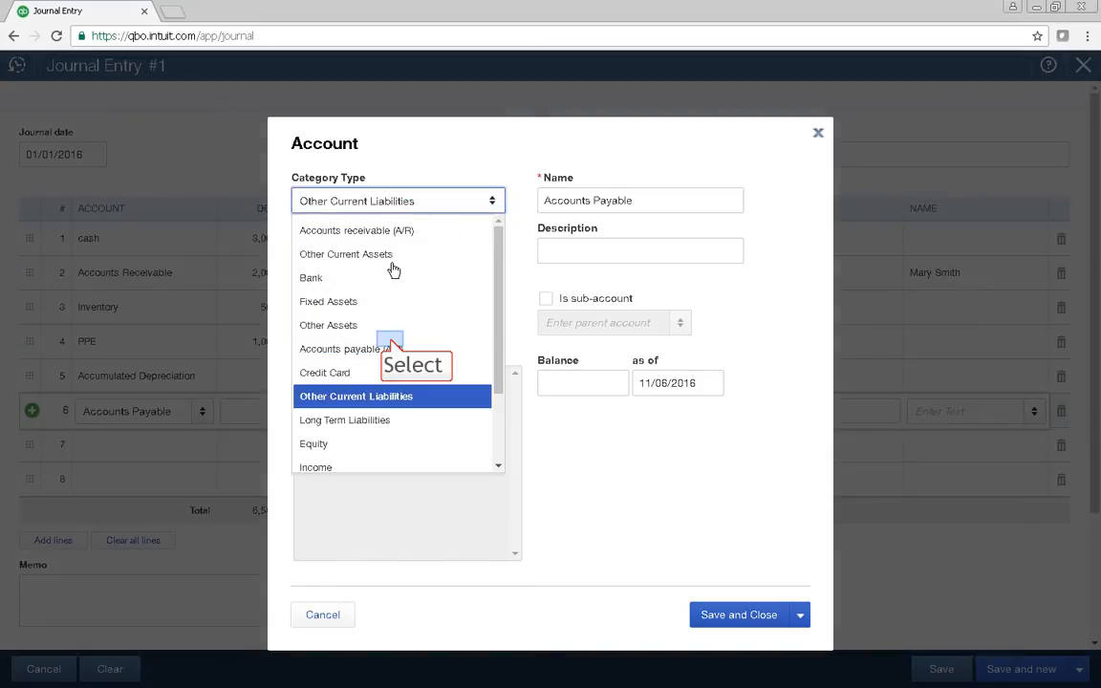
left_click(392, 348)
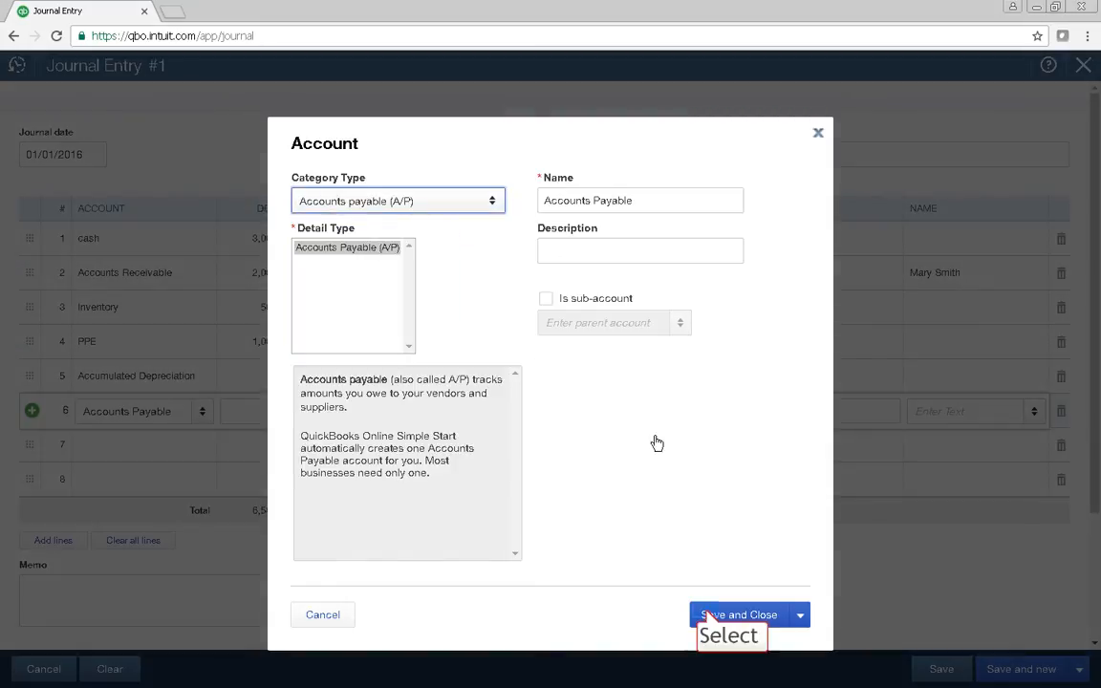
left_click(706, 616)
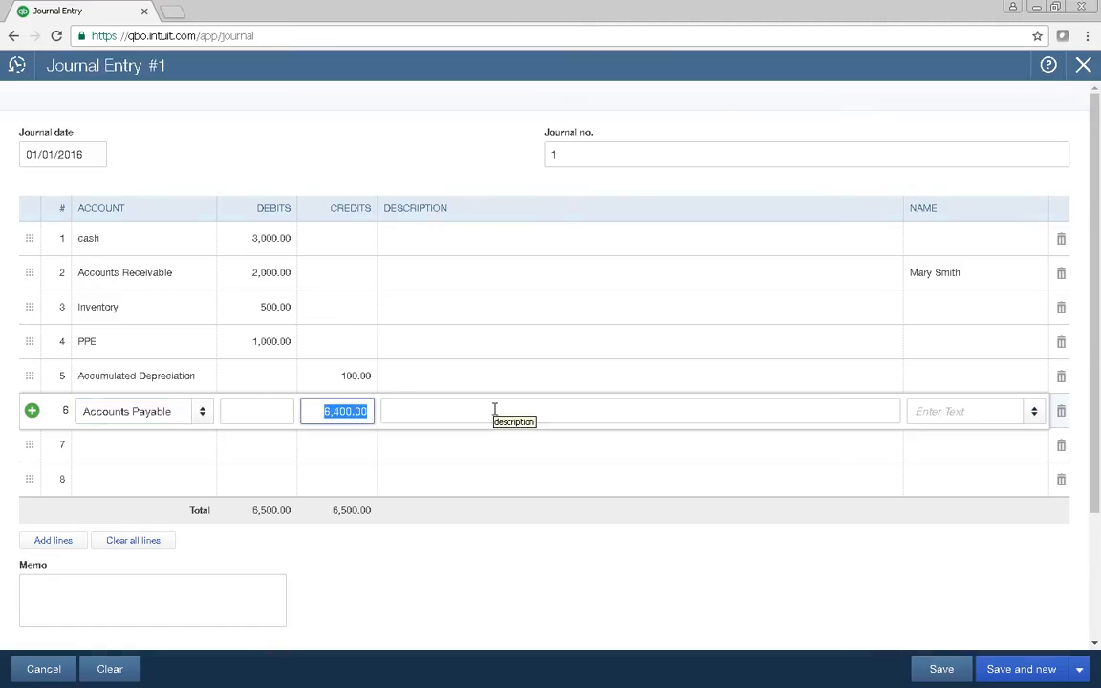
type("500")
key("Tab")
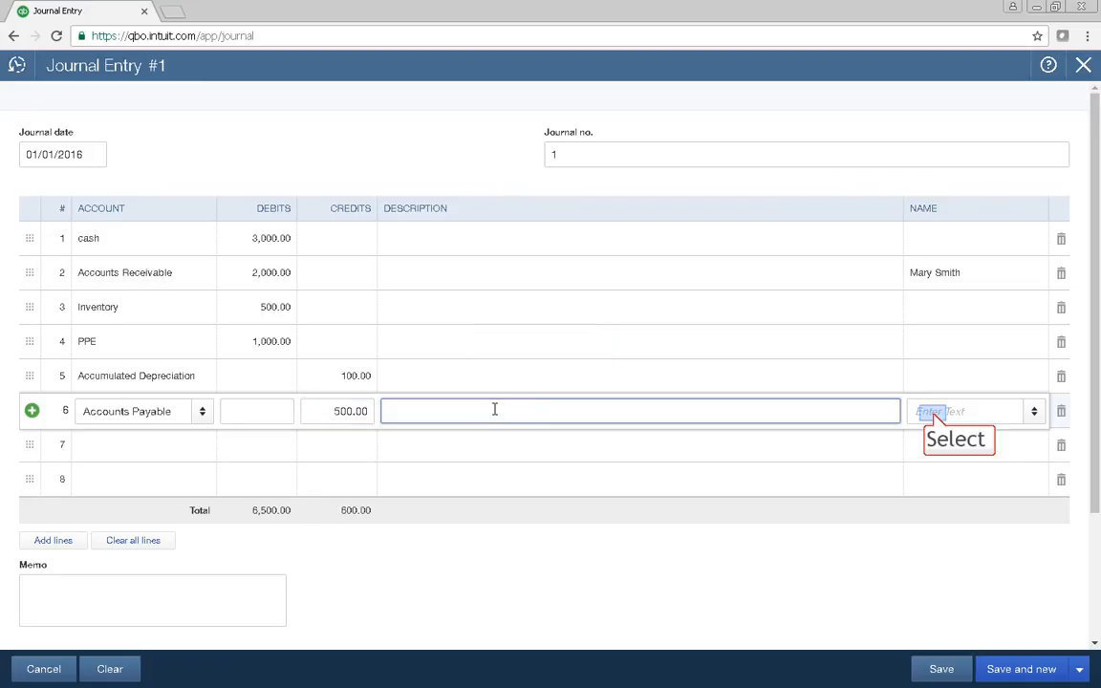
Add Staples as a new name of type Vendor on the Accounts Payable line.
left_click(934, 413)
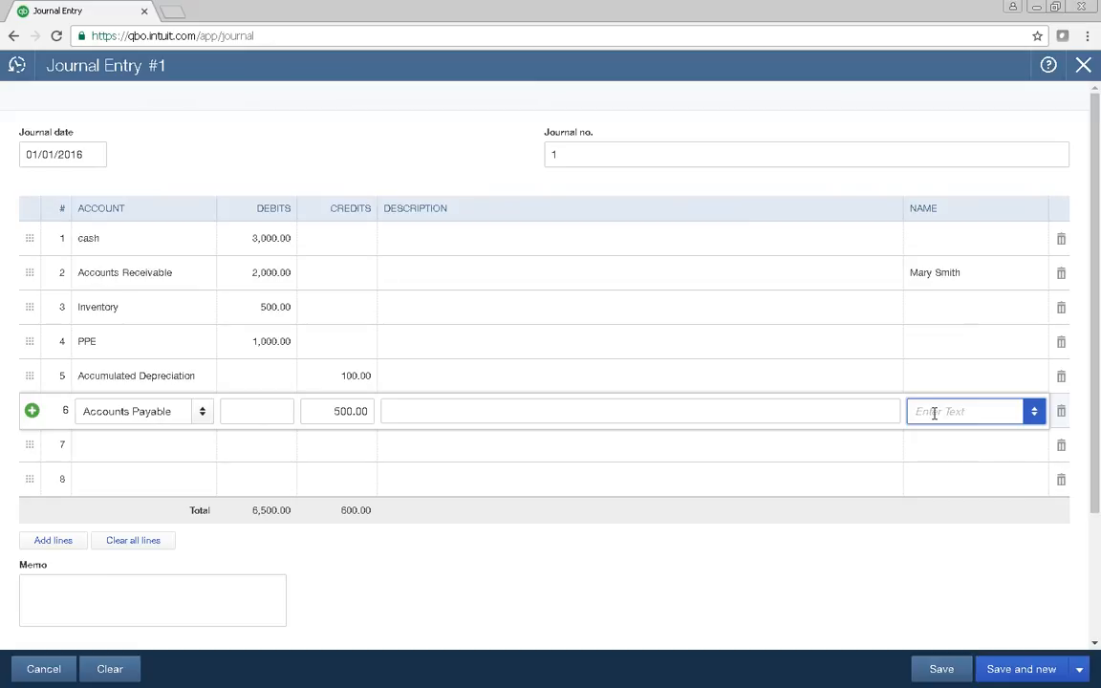
type("Staples")
left_click(960, 441)
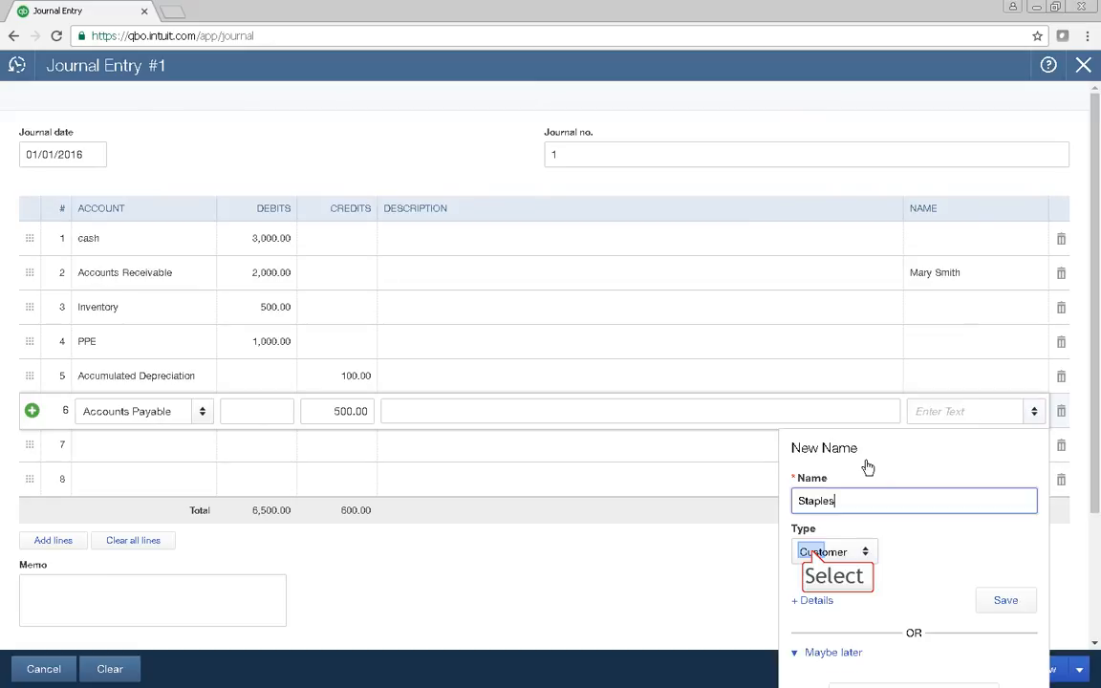
left_click(816, 562)
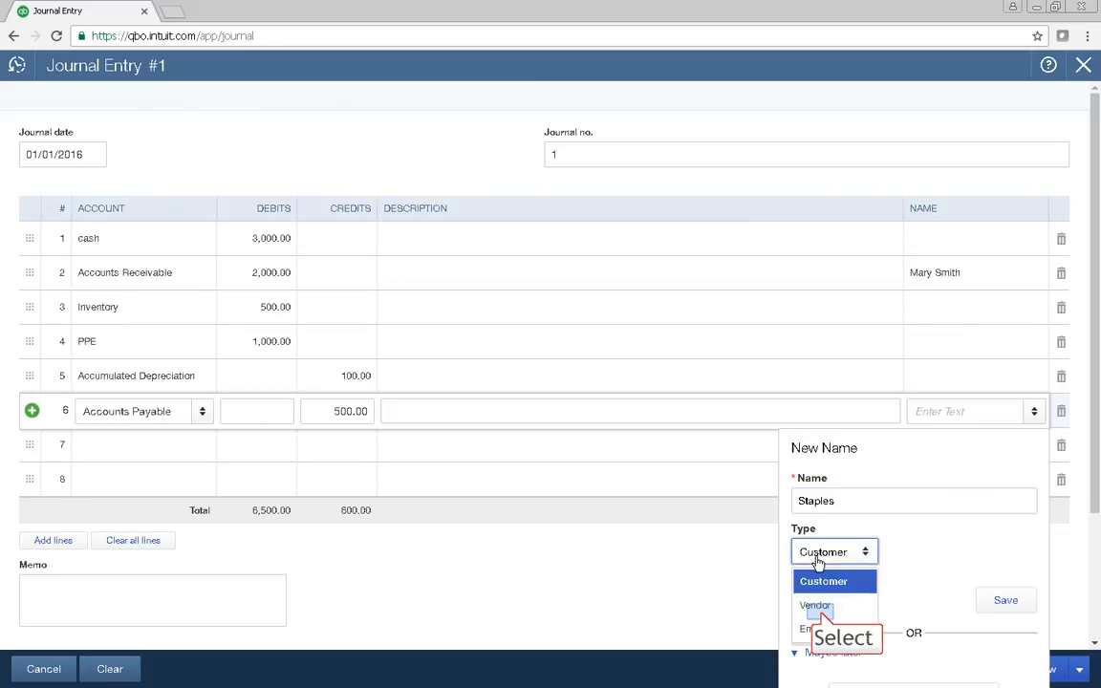
left_click(822, 604)
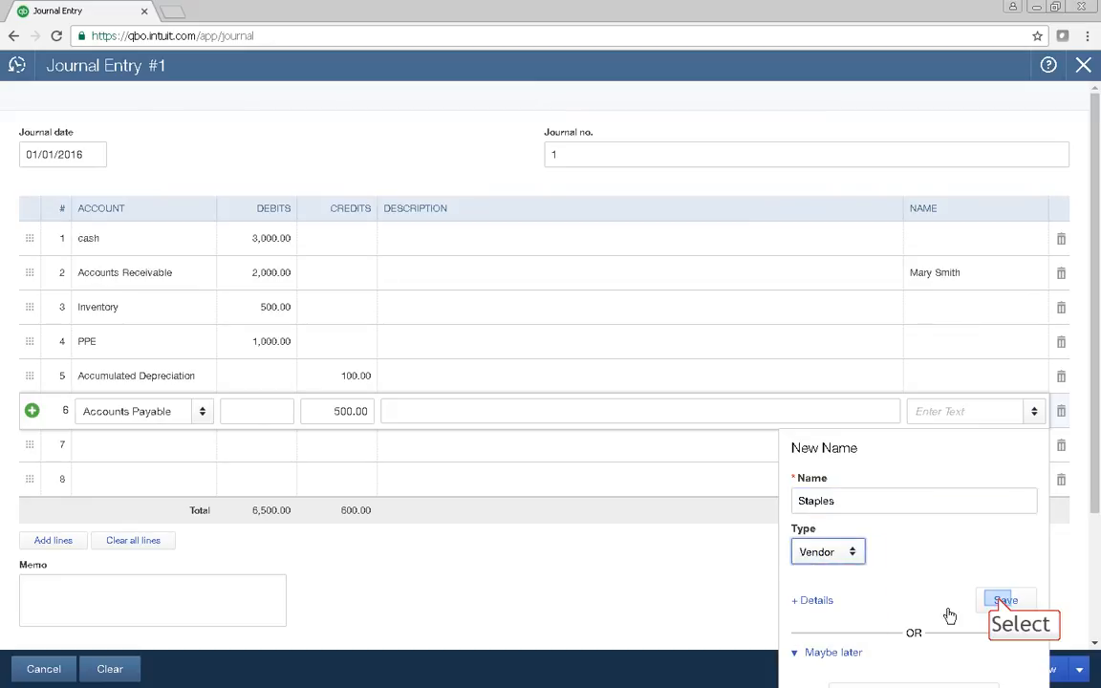
left_click(1003, 600)
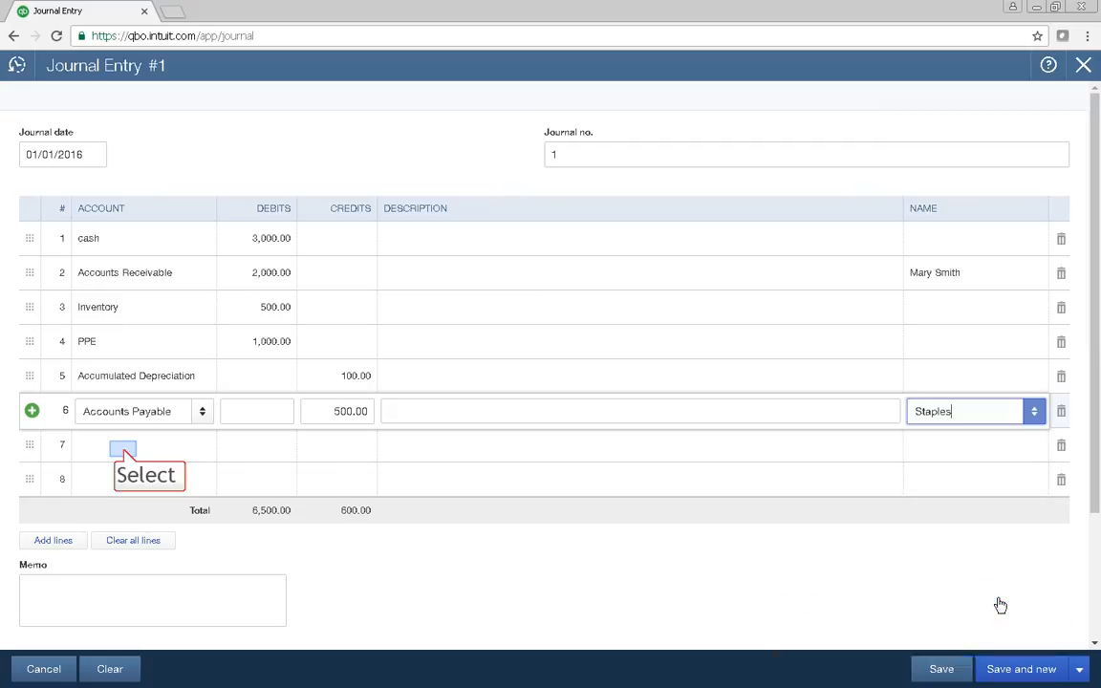
Start adding a new account named Paid in capital on line 7 of the journal entry.
left_click(124, 452)
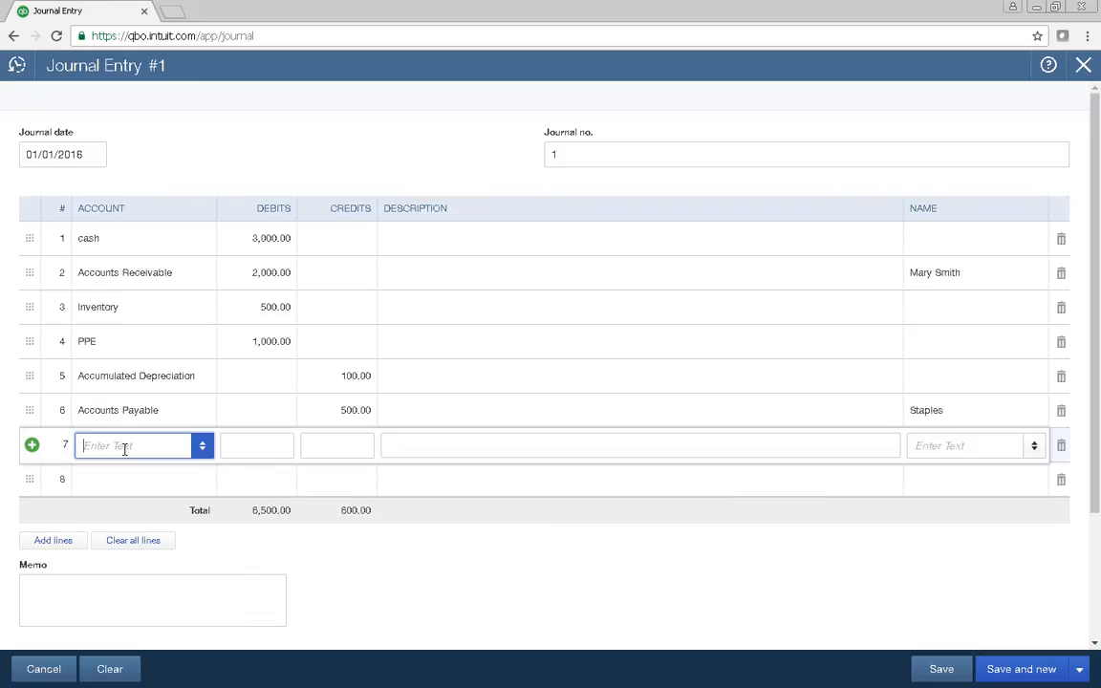
type("P")
type("aid in ")
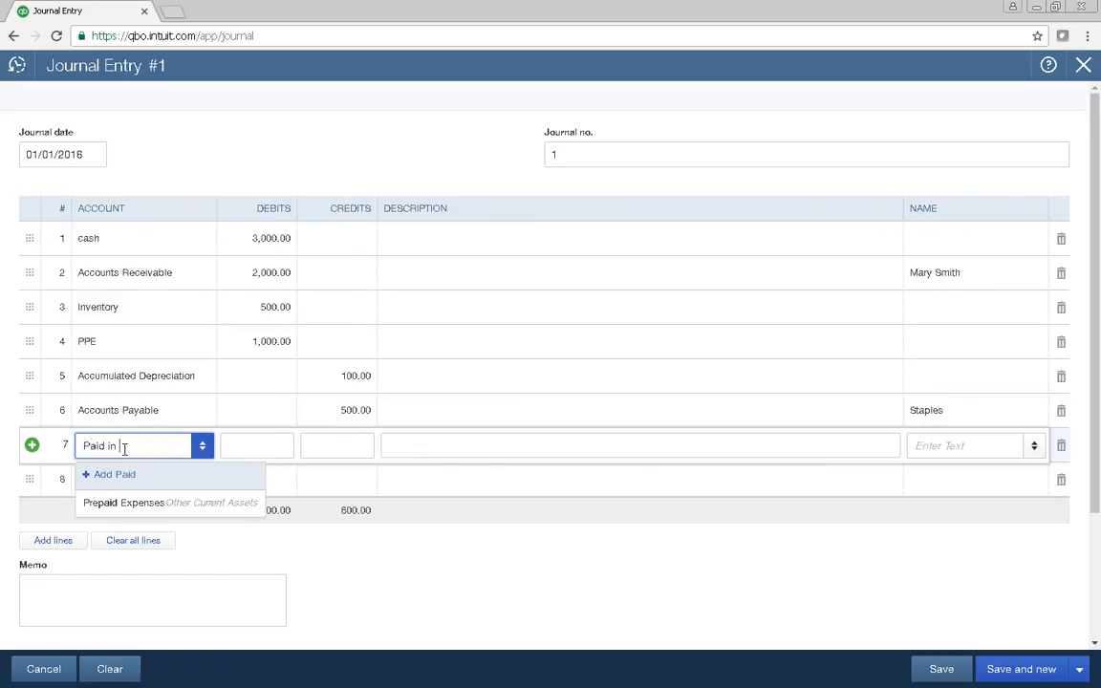
type("captia")
key("BackSpace")
key("BackSpace")
key("BackSpace")
type("ital")
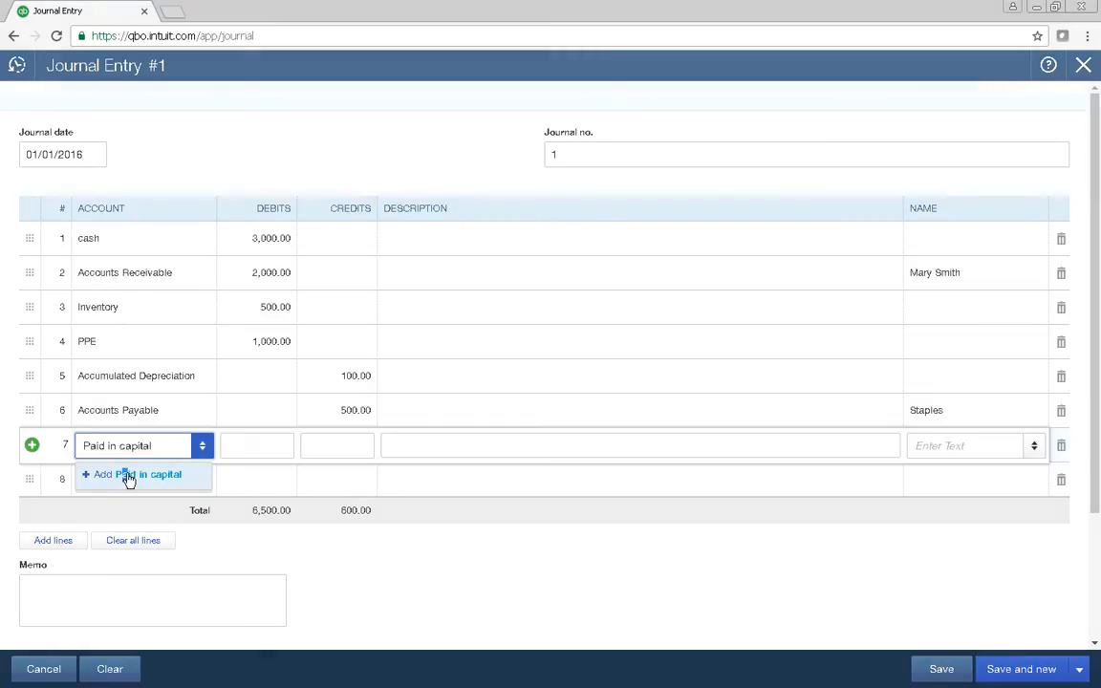
left_click(132, 475)
Set the Paid in capital account to category type Equity with detail type Paid-In Capital or Surplus, and save it.
left_click(370, 205)
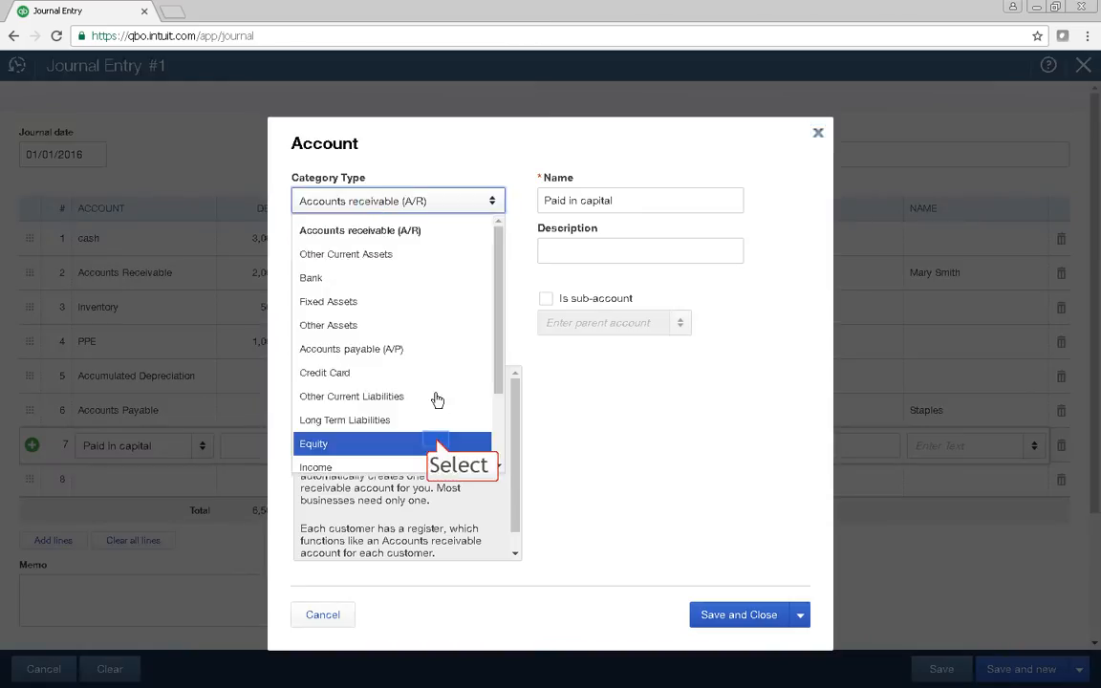
left_click(437, 445)
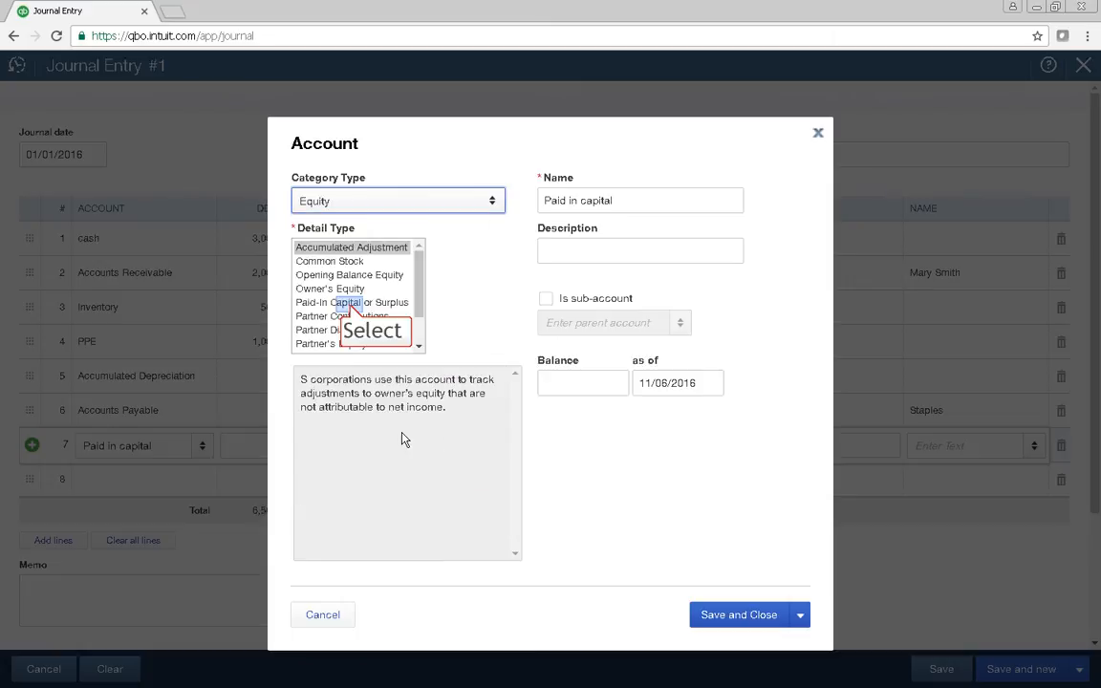
left_click(350, 304)
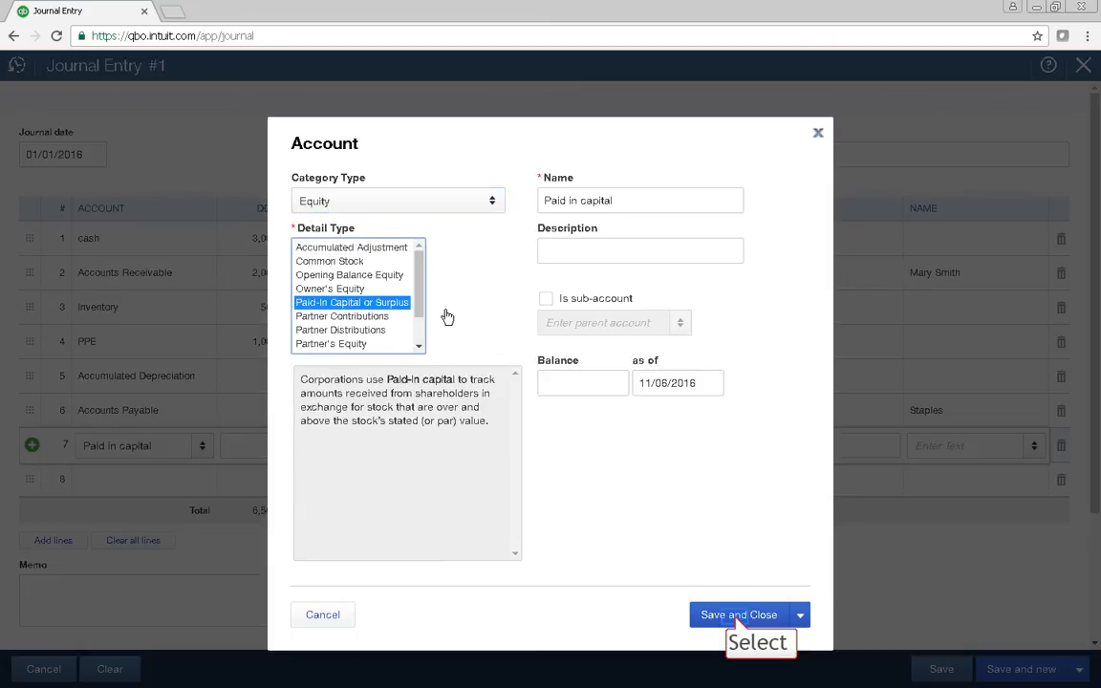
left_click(737, 617)
Enter a credit of 5000 for Paid in capital on line 7, replacing the automatic balancing amount.
left_click_drag(323, 445, 405, 453)
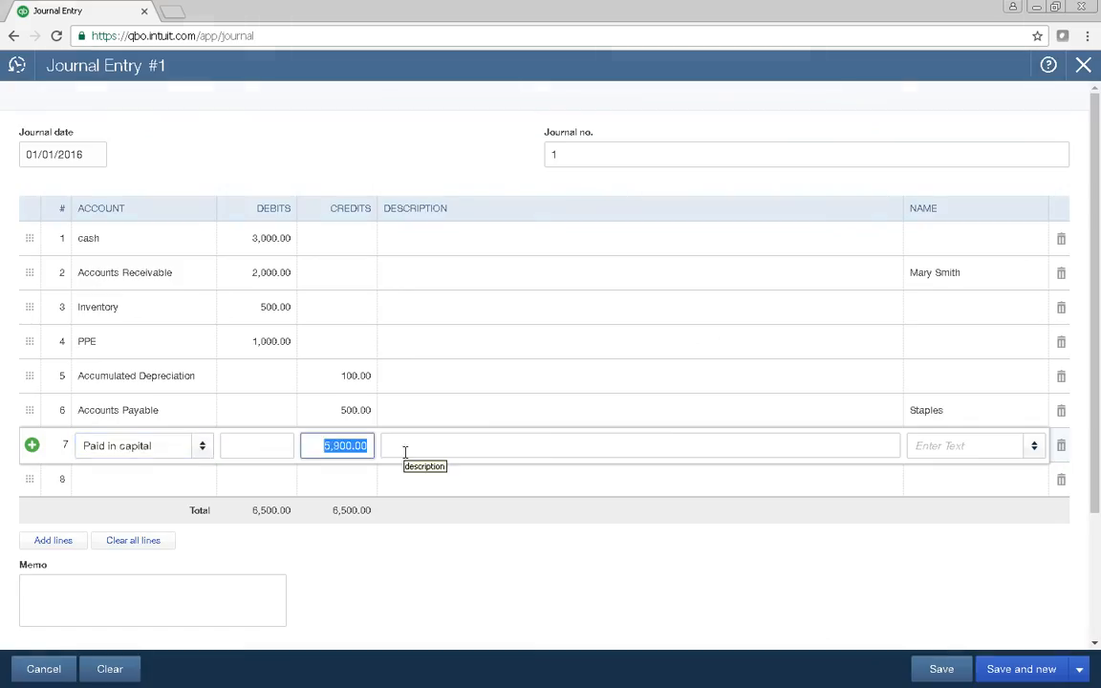
type("5000")
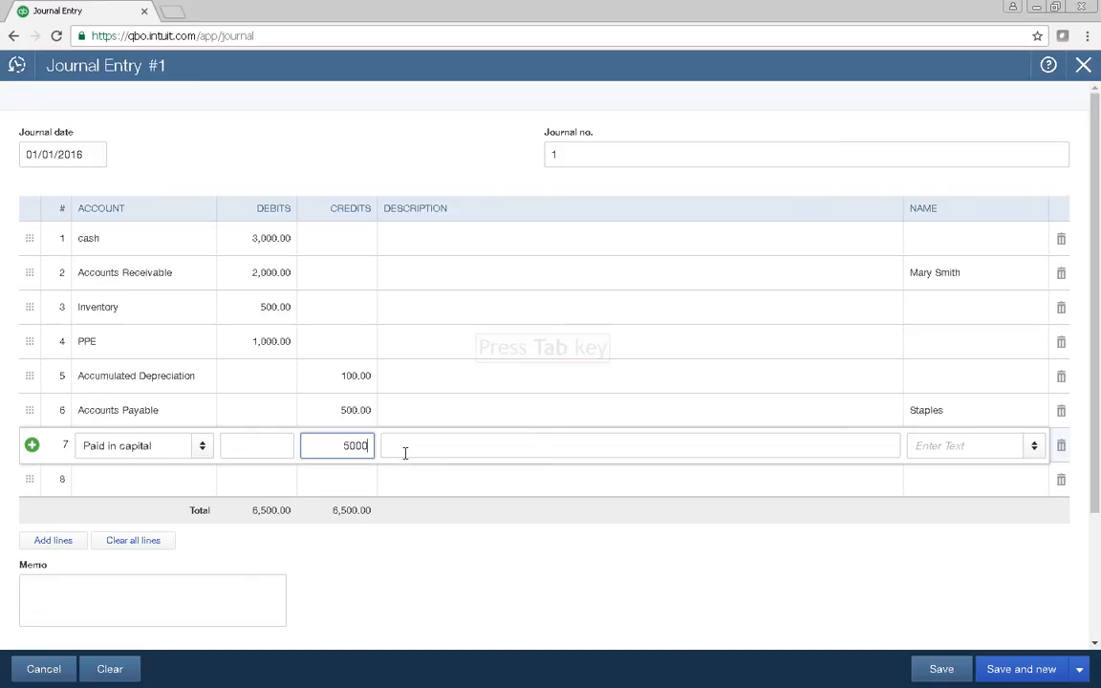
key("Tab")
key("Tab")
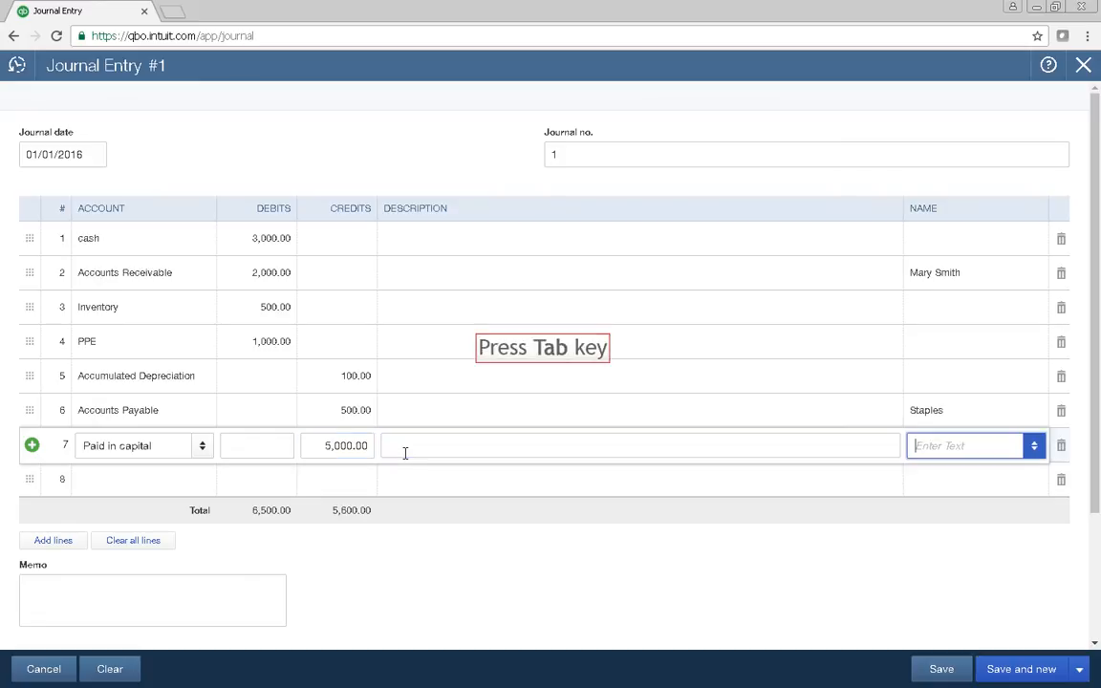
key("Tab")
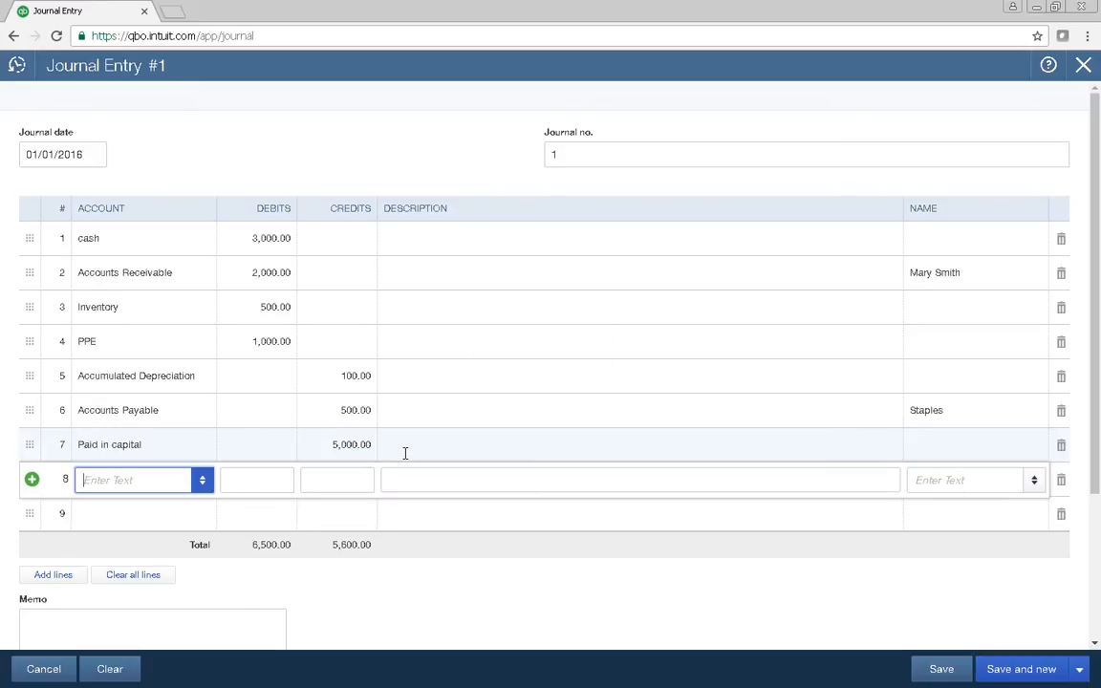
Choose the existing Retained Earnings account on line 8 with its automatic balancing credit, then save the entry and start a new one.
type("Retained Earnings")
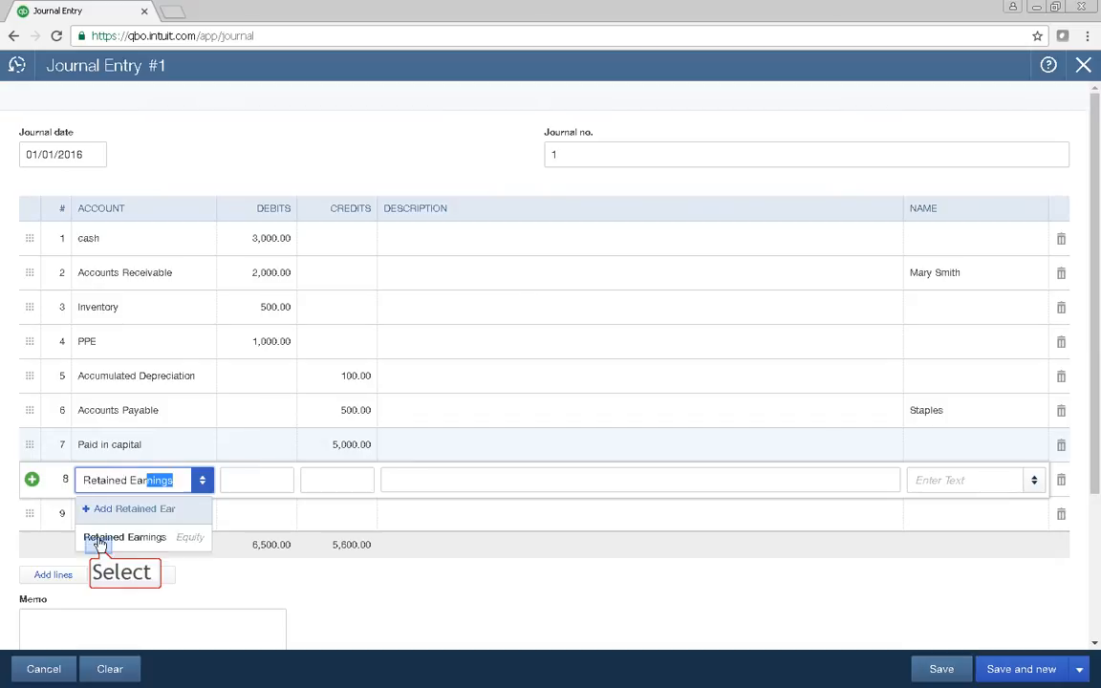
left_click(101, 544)
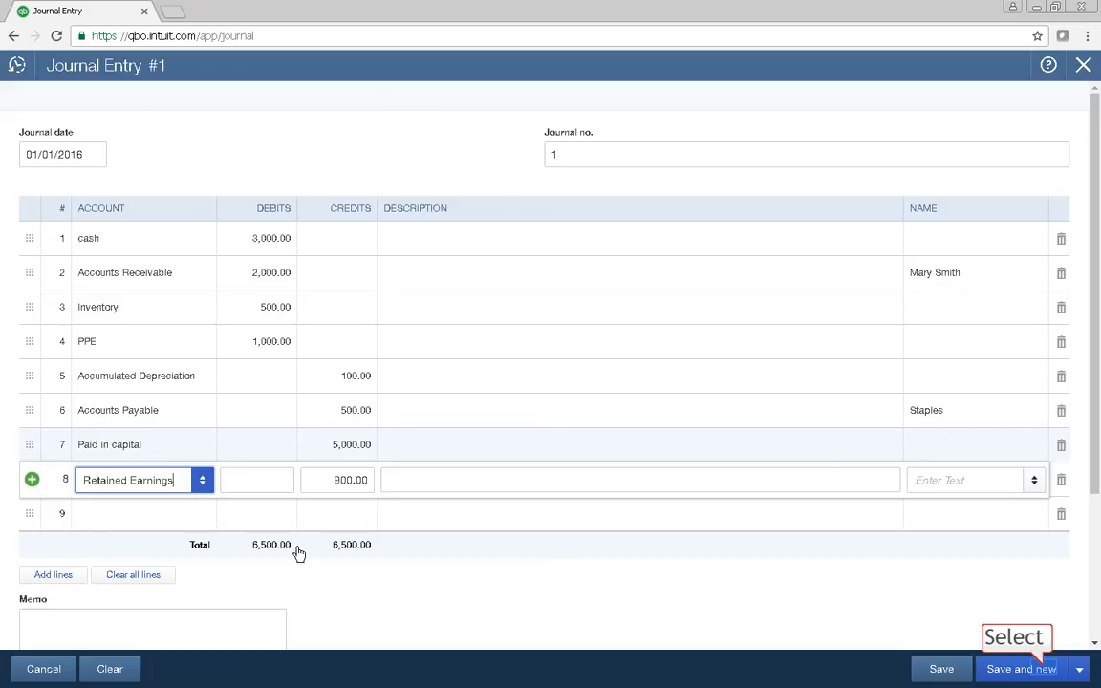
left_click(1046, 671)
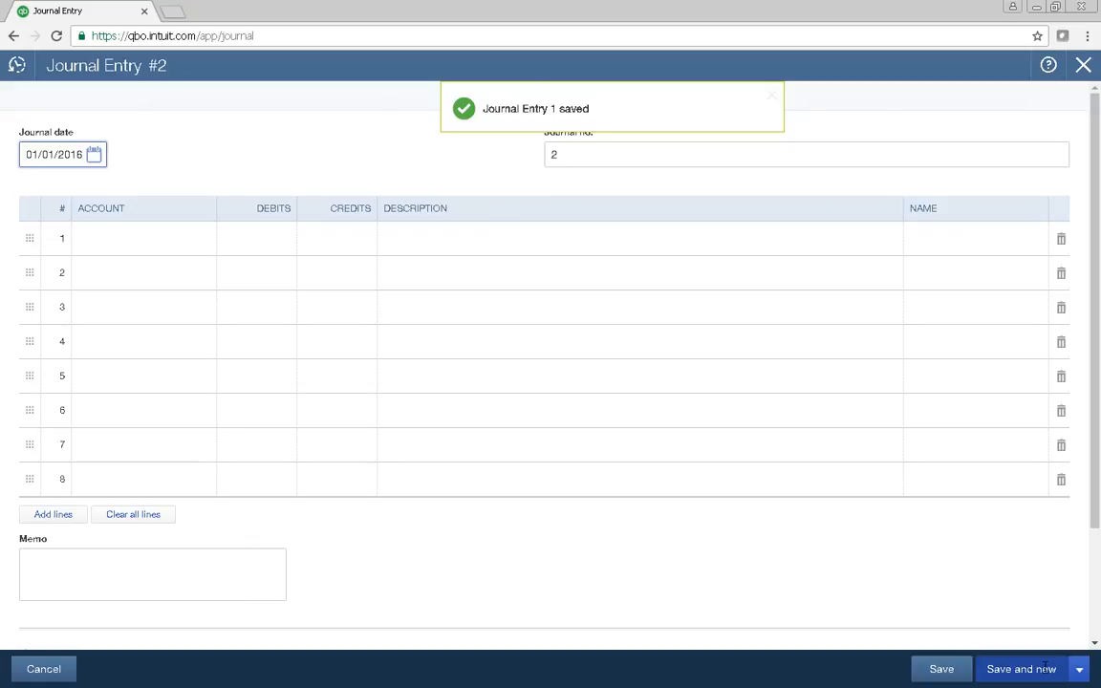
Set the date of the new journal entry to 01/10/2016.
double_click(42, 153)
type("10")
left_click(89, 240)
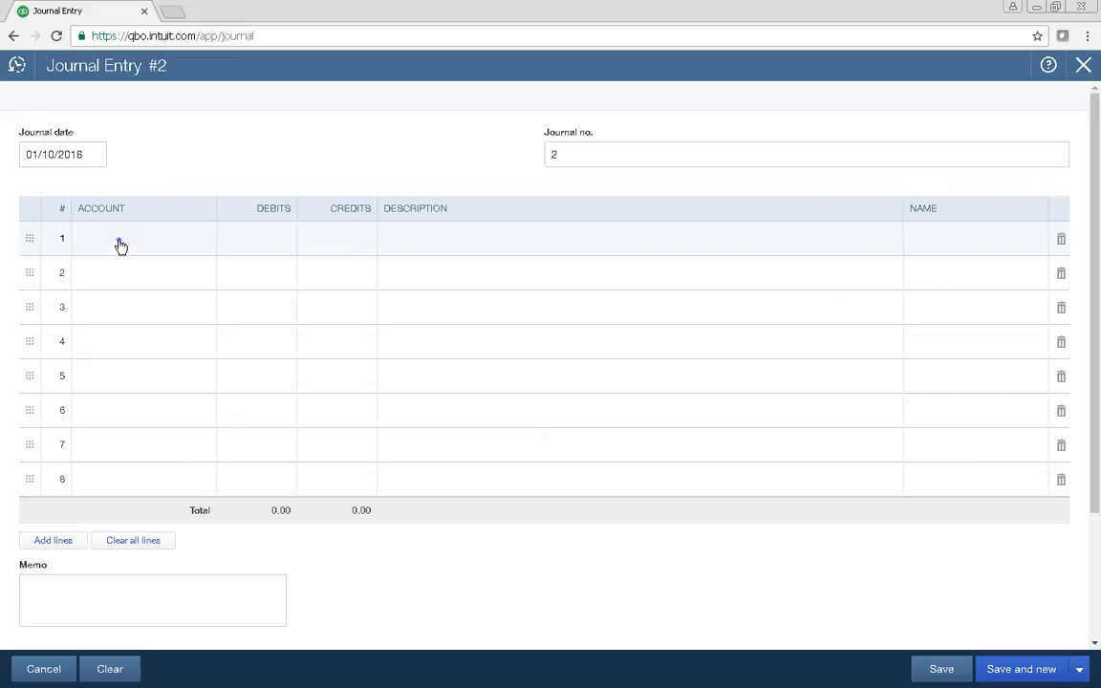
Start adding a new account named Office Supplies on line 1, with category type Expenses.
left_click(119, 241)
type("Office Supplies")
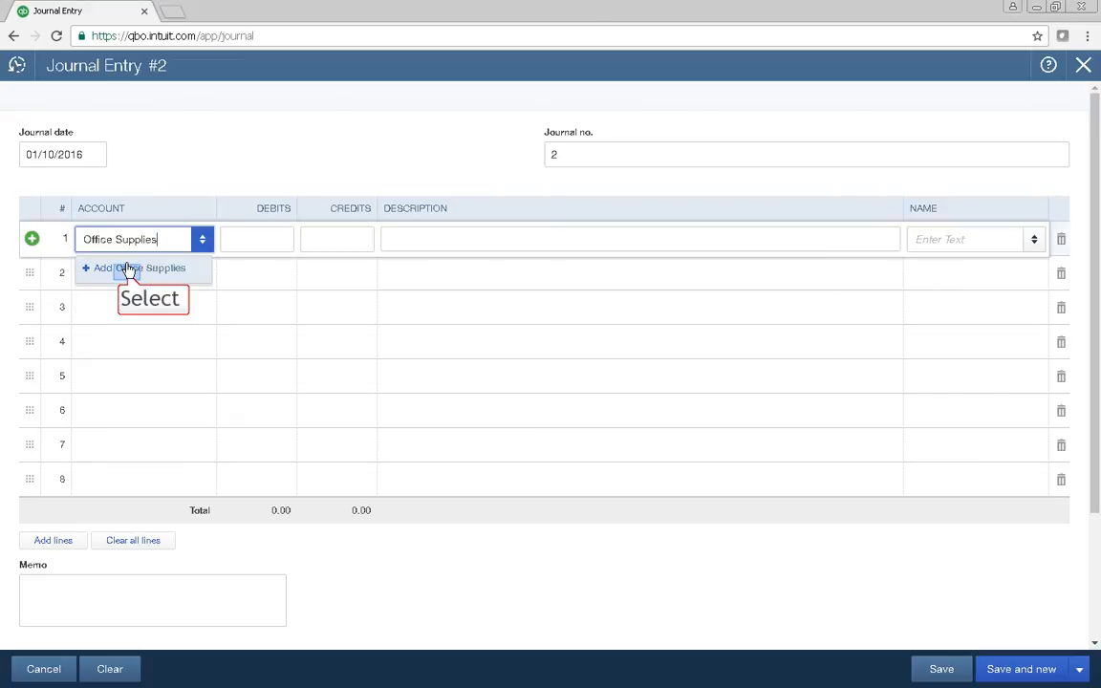
left_click(130, 273)
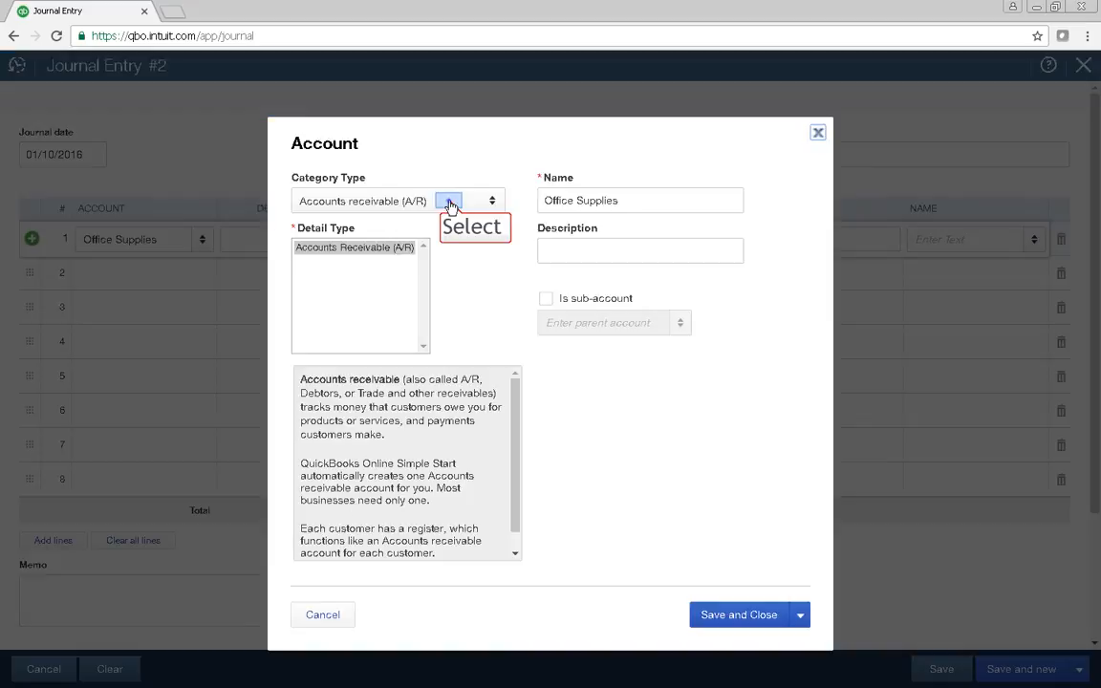
left_click(450, 203)
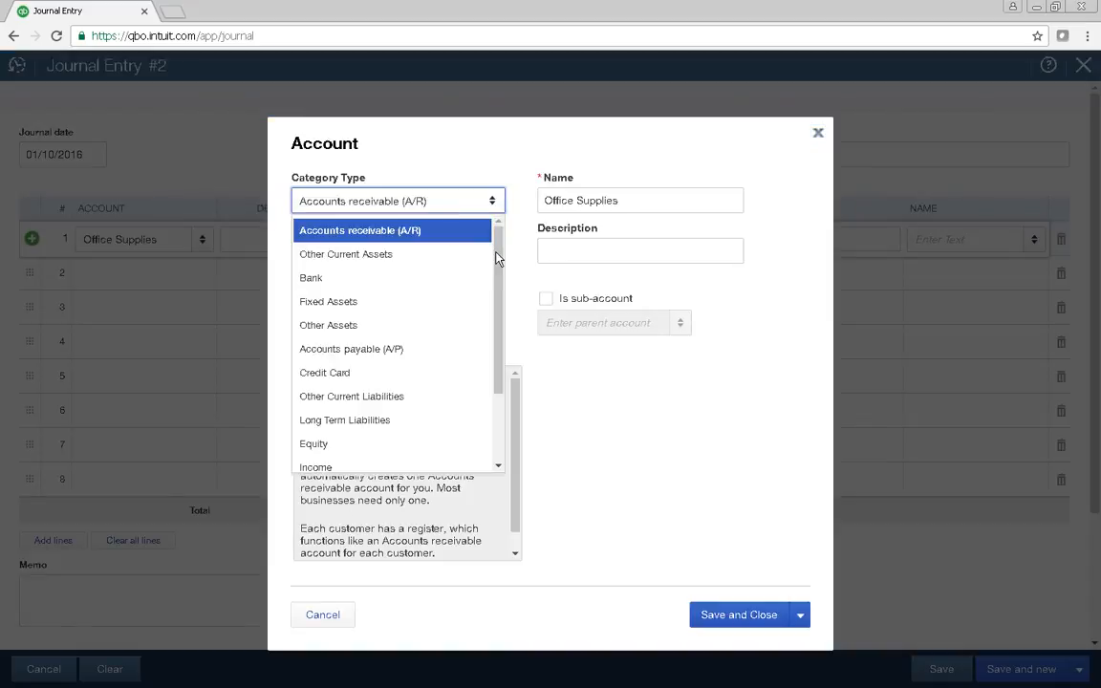
scroll(496, 258, "down", 3)
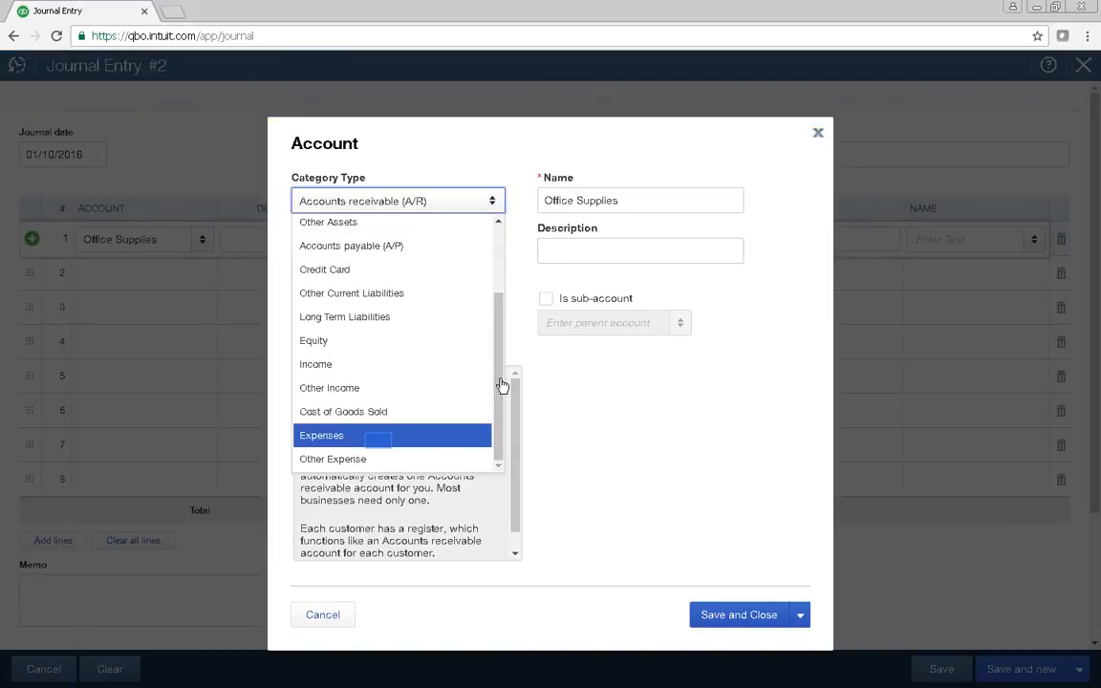
left_click(380, 446)
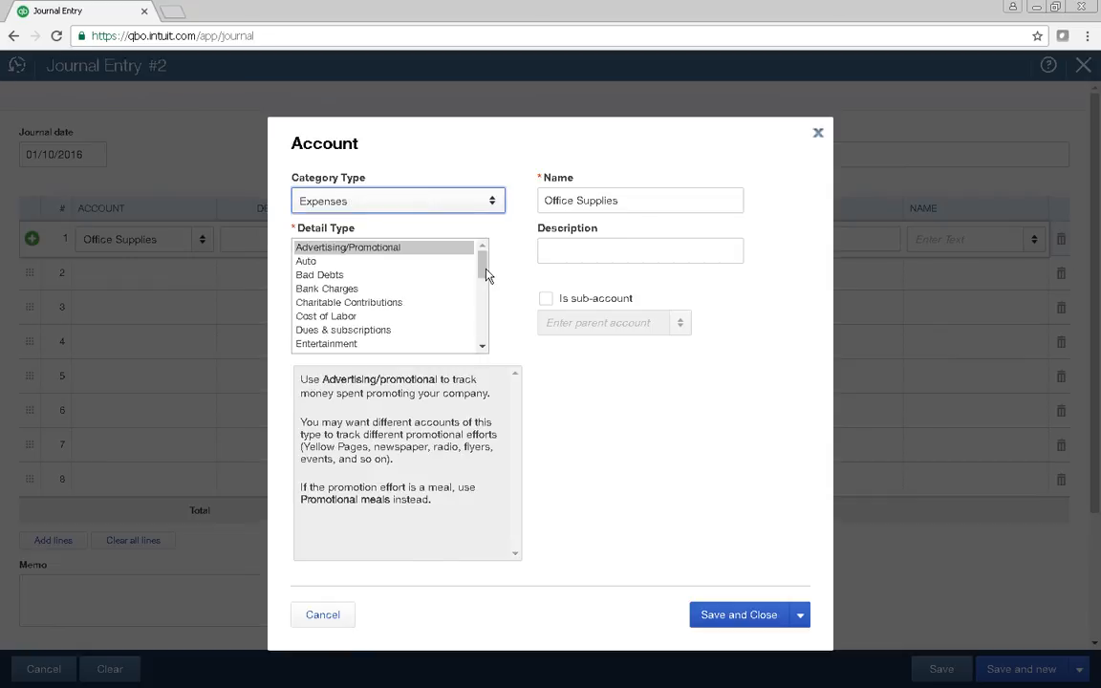
Set the Office Supplies account's detail type to Office/General Administrative Expenses and save the account.
left_click_drag(485, 277, 484, 287)
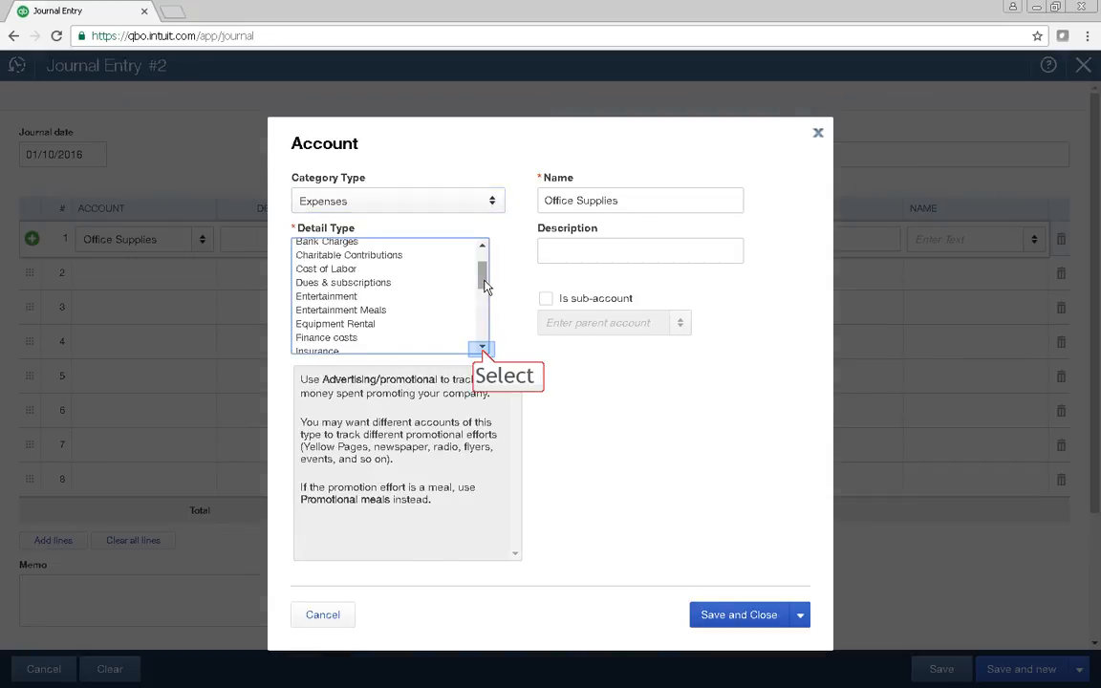
left_click(483, 350)
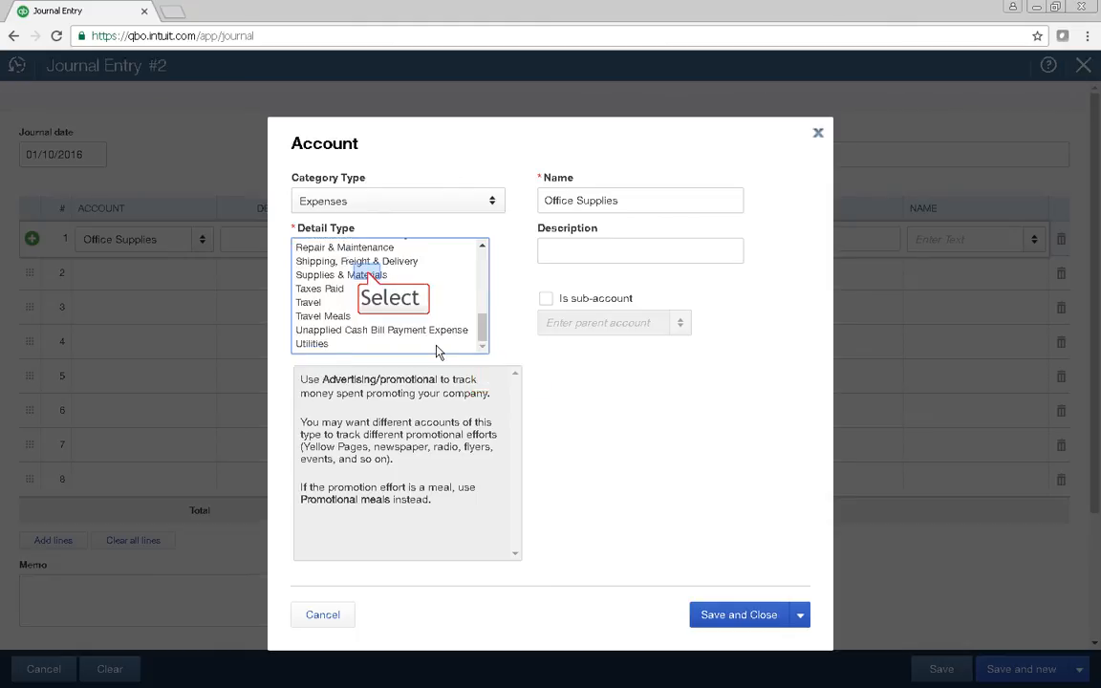
left_click(369, 275)
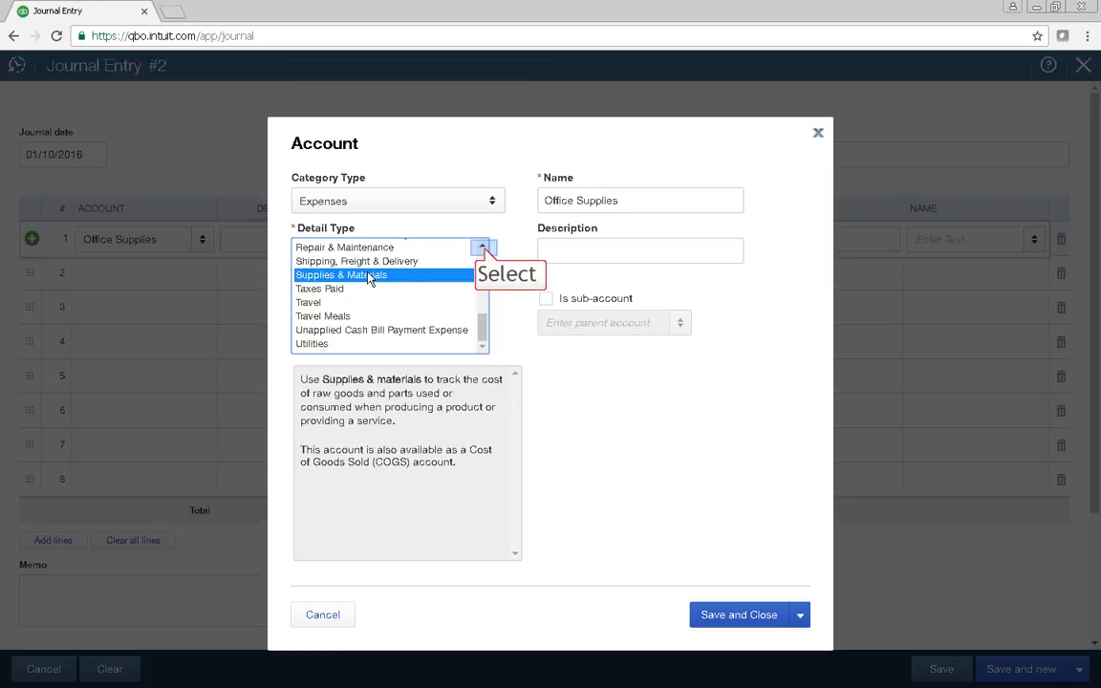
left_click(483, 246)
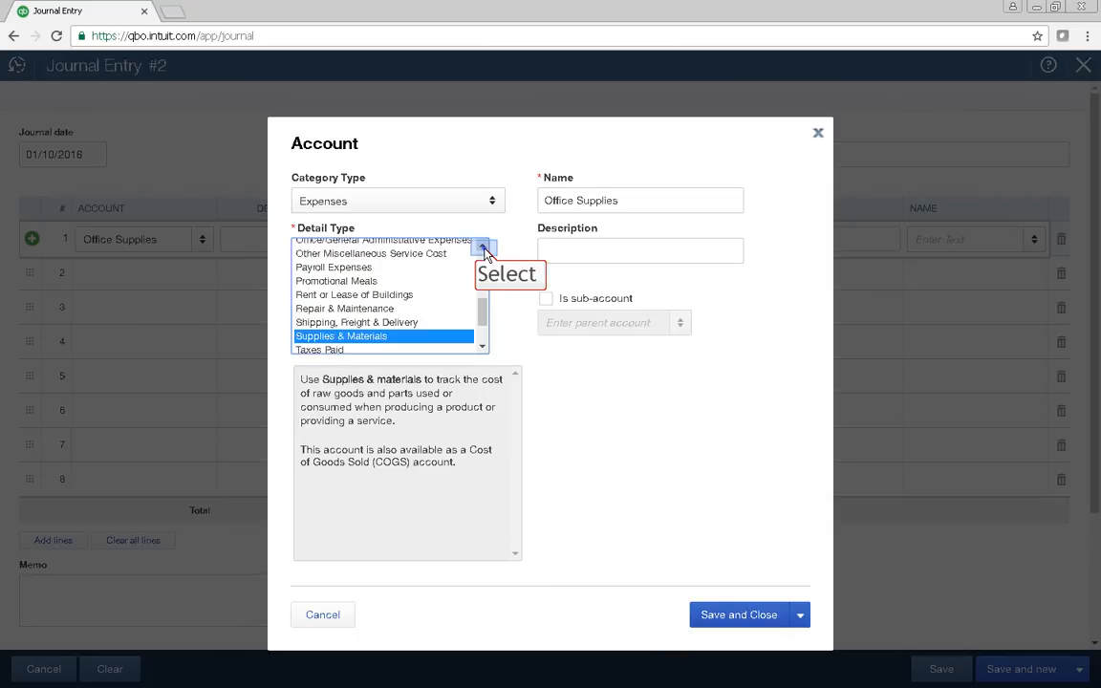
left_click(482, 247)
left_click(434, 272)
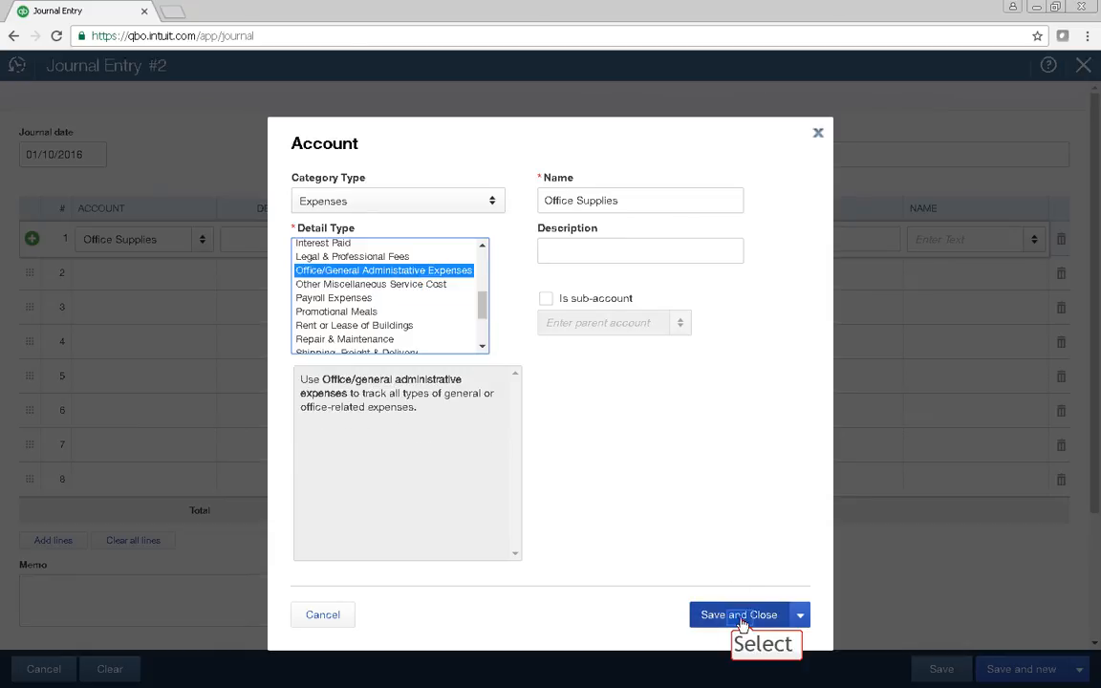
left_click(742, 616)
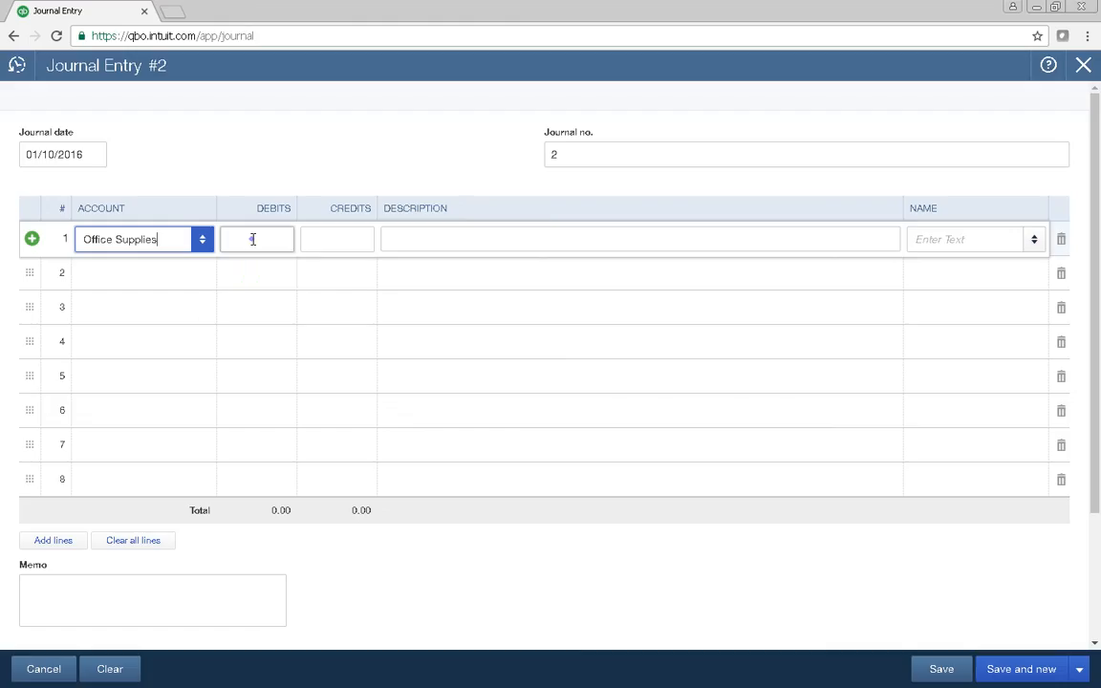
Enter a debit of 100 for Office Supplies on line 1.
left_click(252, 239)
type("100")
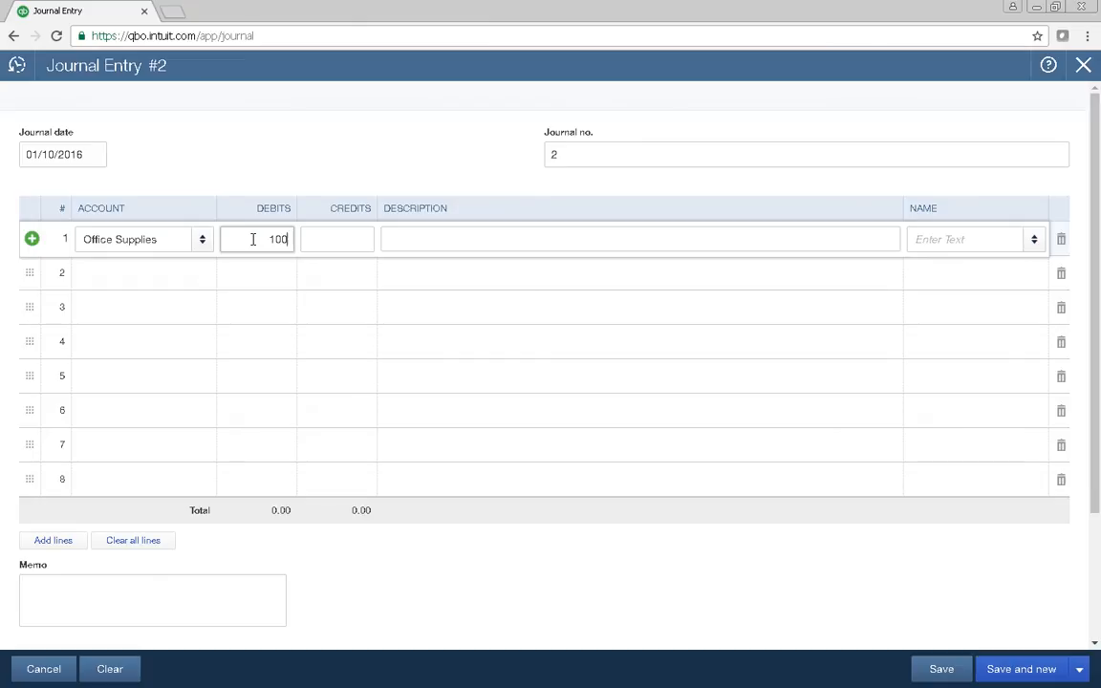
left_click(145, 276)
type("cash")
key("Tab")
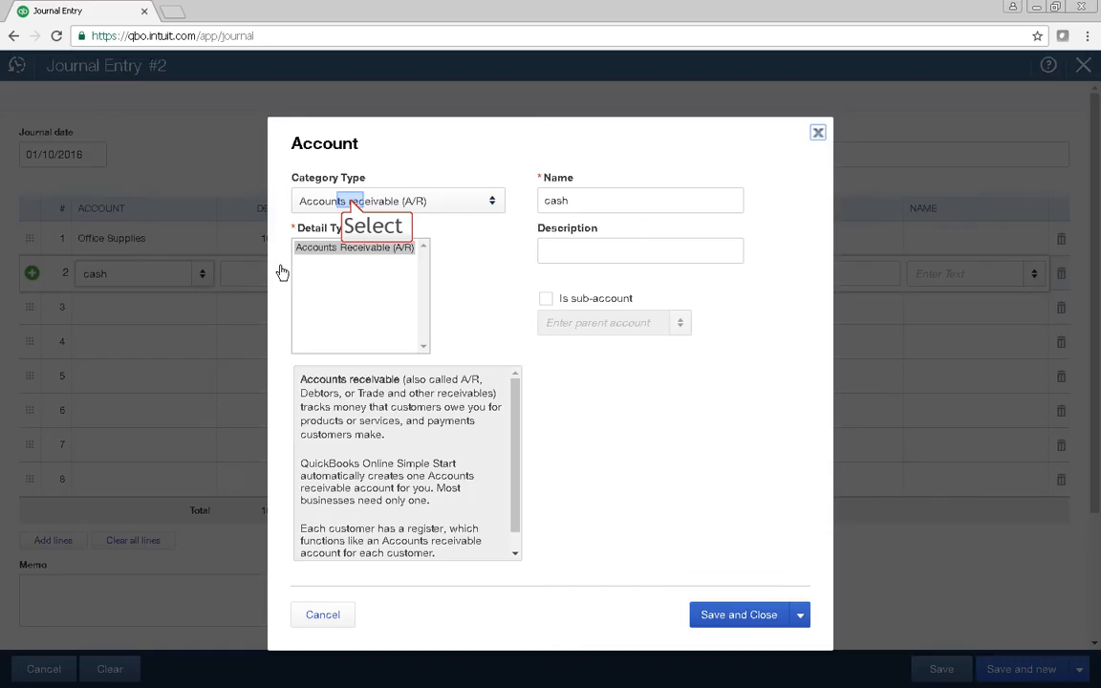
left_click(351, 204)
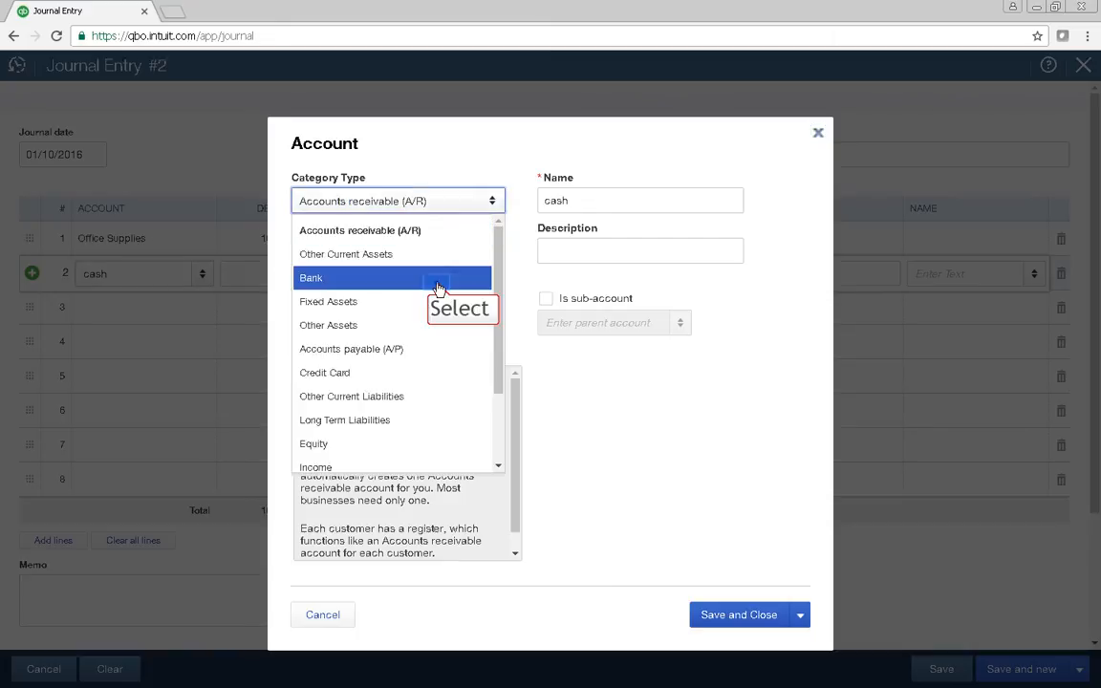
left_click(438, 286)
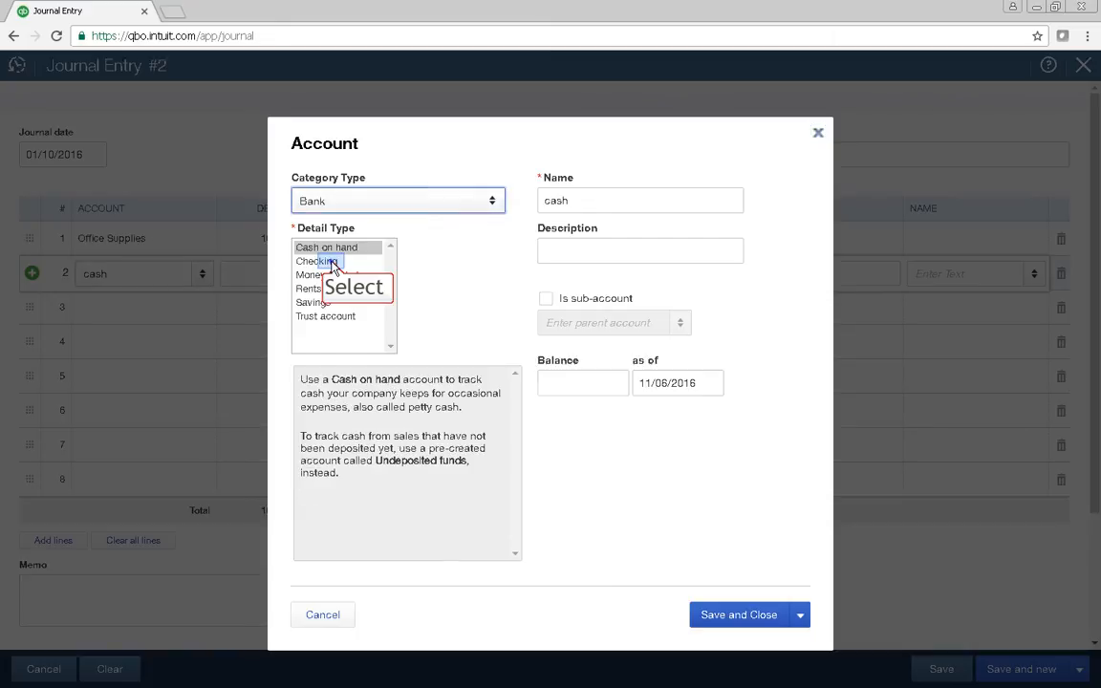
left_click(739, 616)
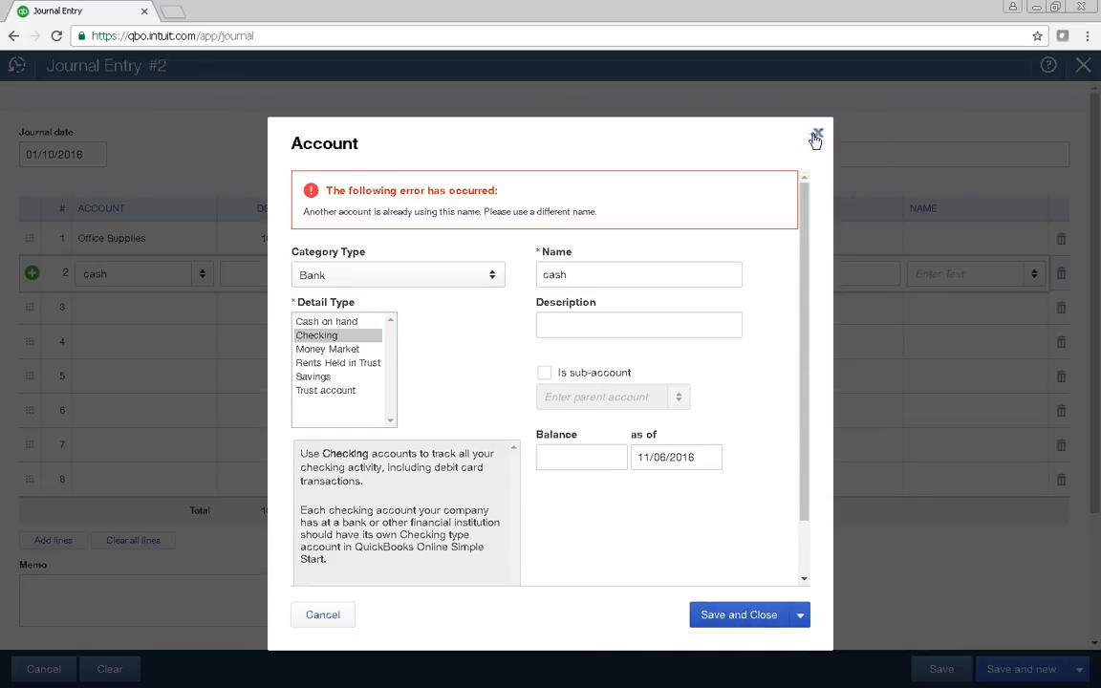
left_click(816, 136)
Use the existing cash account on line 2 for the 100 credit, then save the journal entry and start a new one.
left_click(150, 275)
type("Cash")
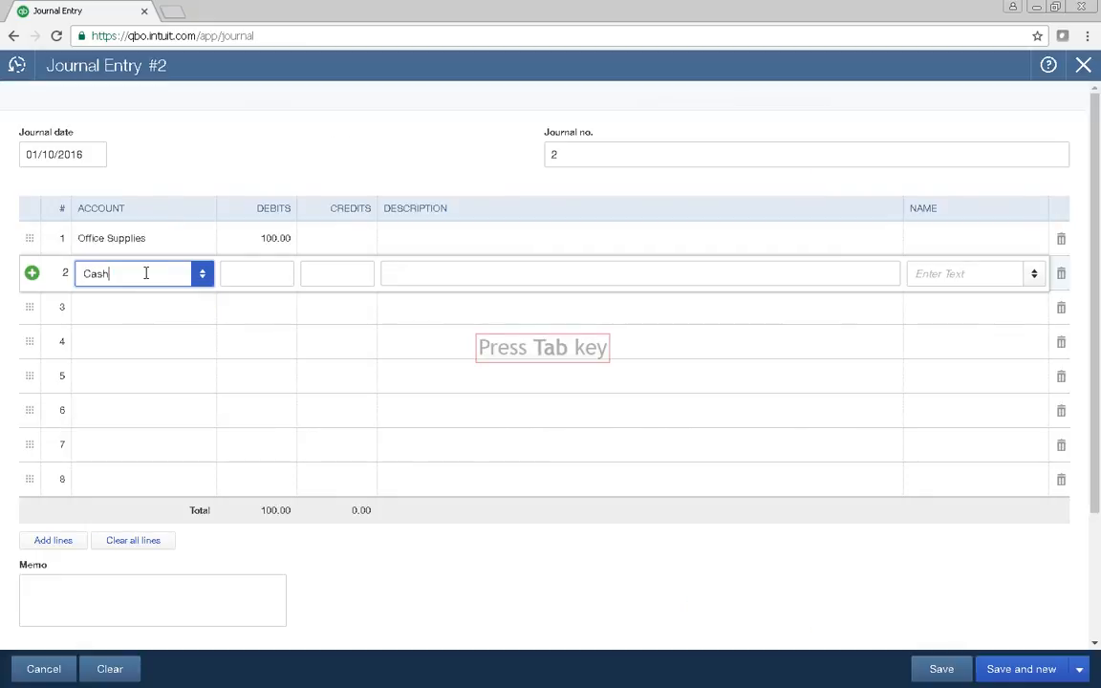
key("Tab")
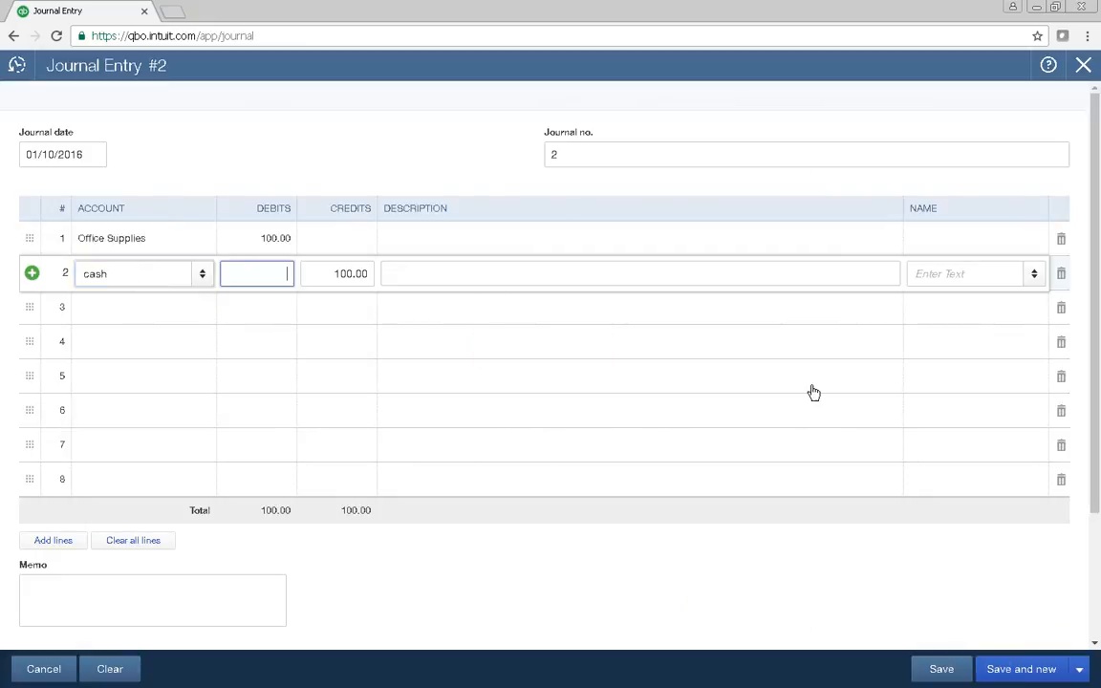
left_click(999, 671)
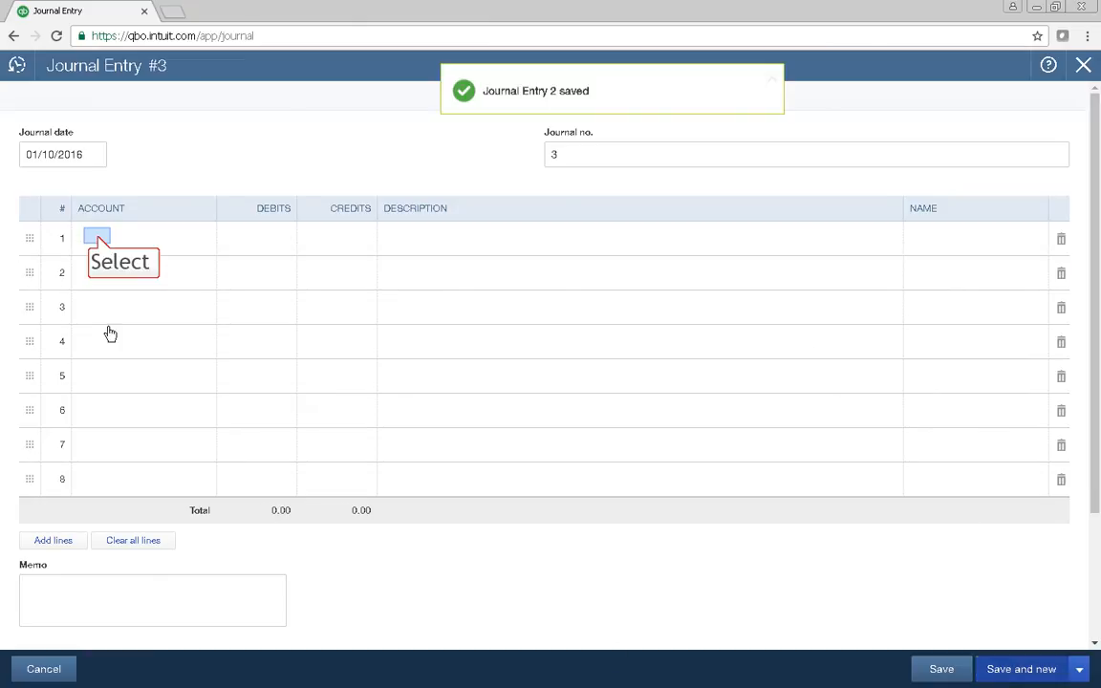
Choose the cash account on line 1 of the new journal entry and enter a debit of 500.
left_click(100, 241)
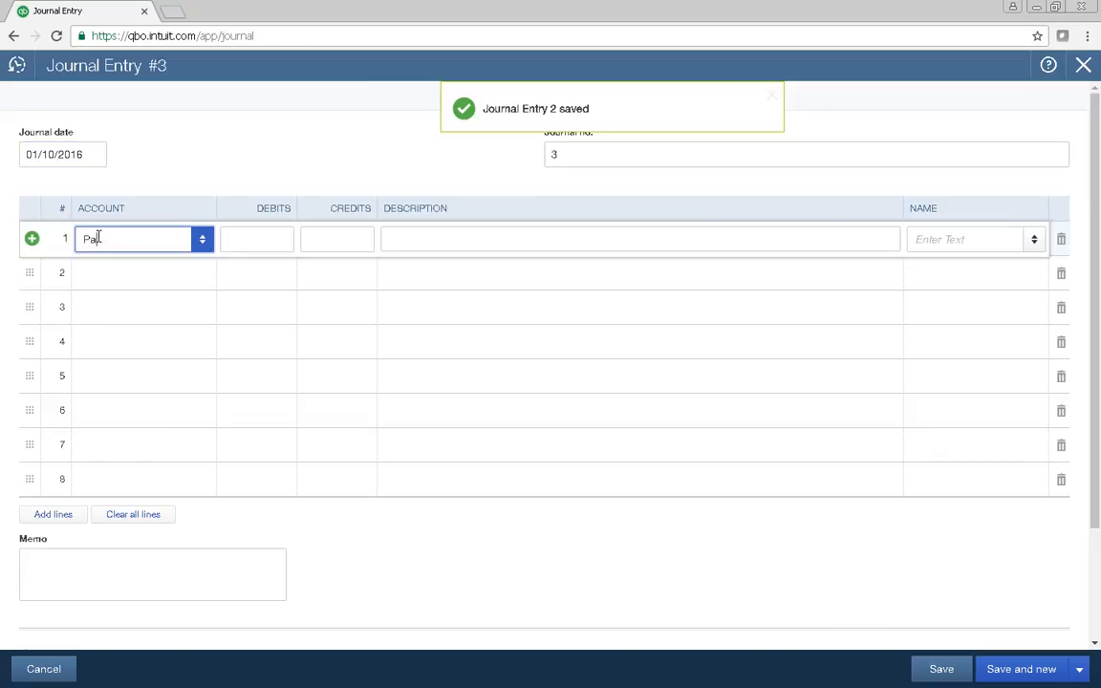
type("Cash")
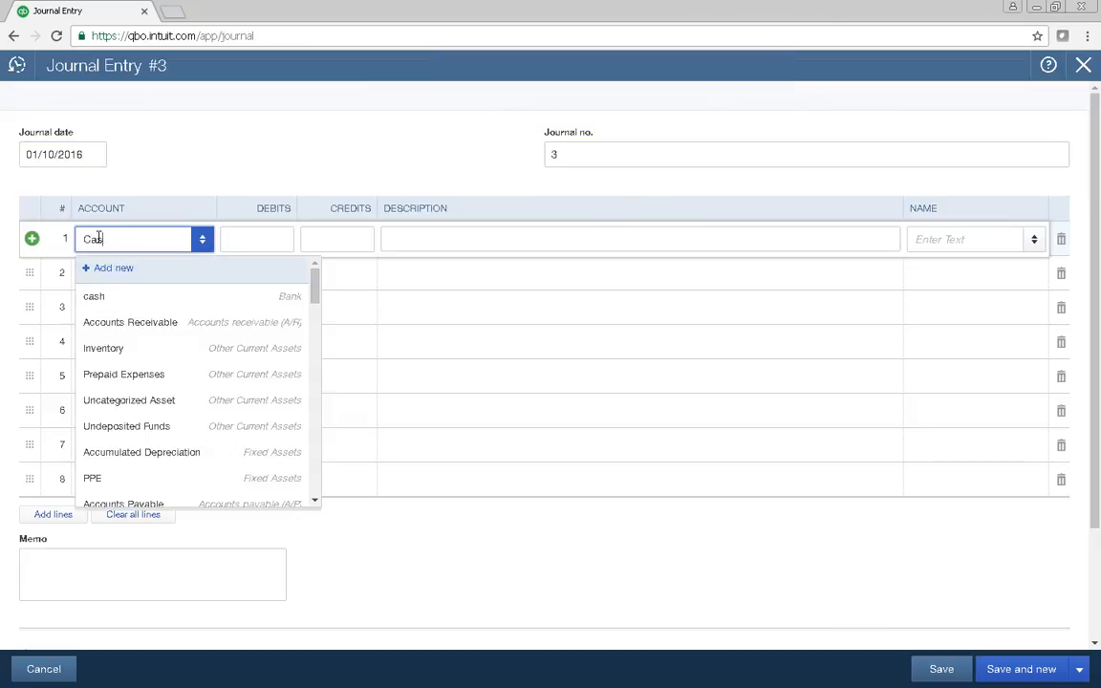
left_click(114, 295)
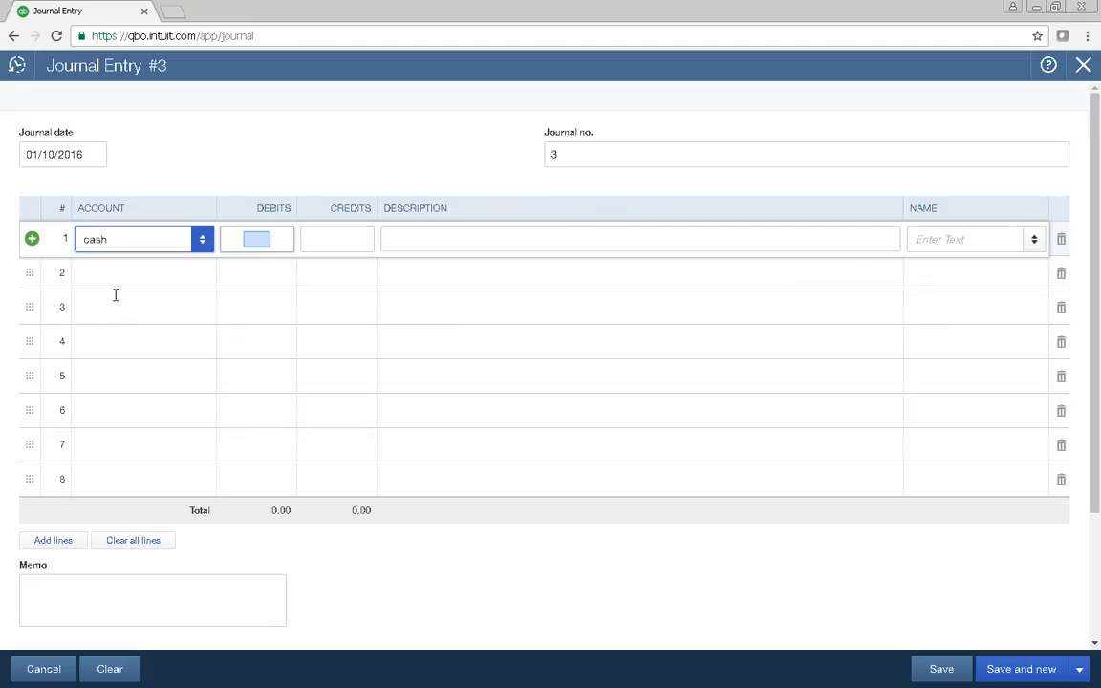
left_click(258, 240)
type("500")
key("Tab")
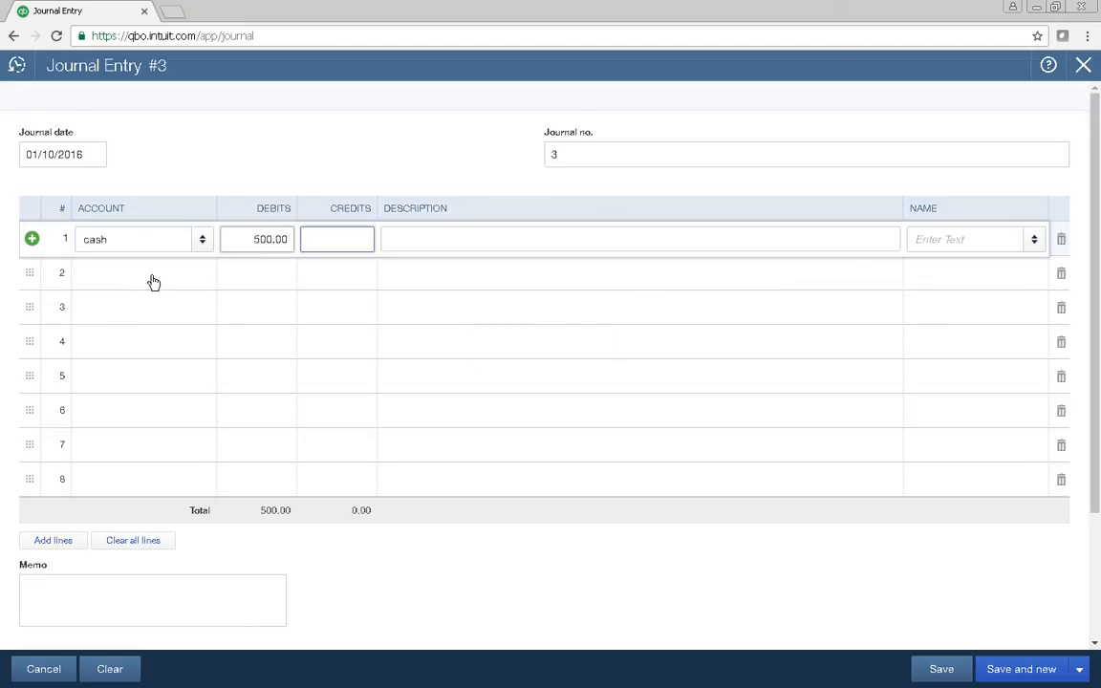
Start adding a new account named Patient Revenue on line 2 of the journal entry.
left_click(156, 277)
type("Patient REvenue")
key("BackSpace")
key("BackSpace")
key("BackSpace")
key("BackSpace")
key("BackSpace")
key("BackSpace")
type("evenue")
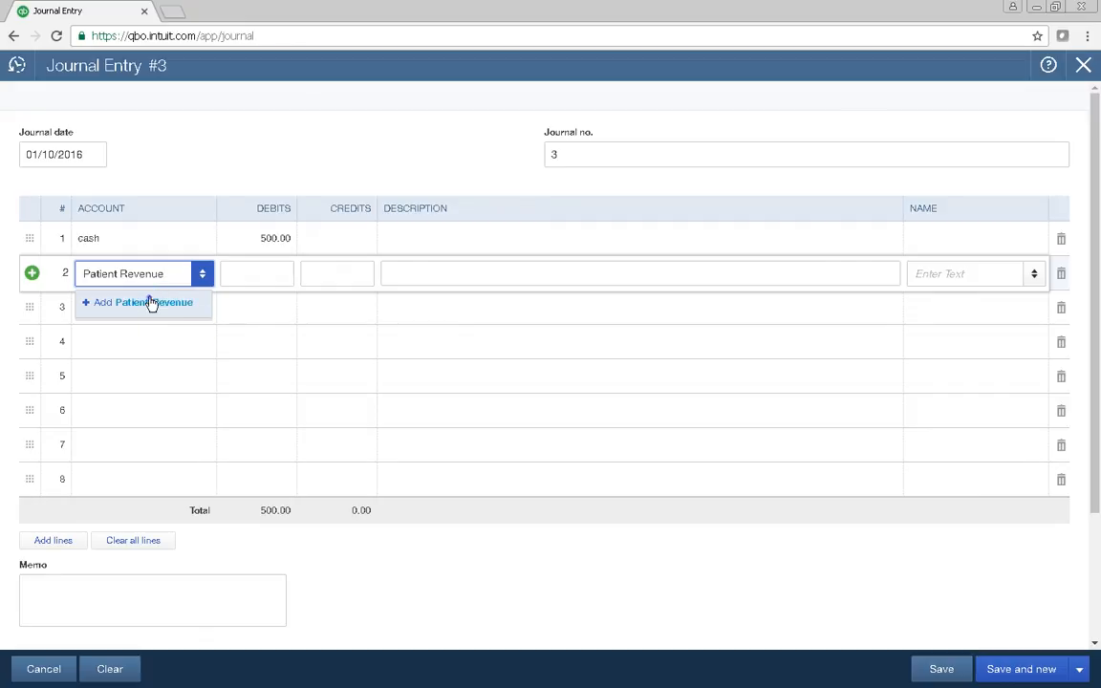
left_click(151, 302)
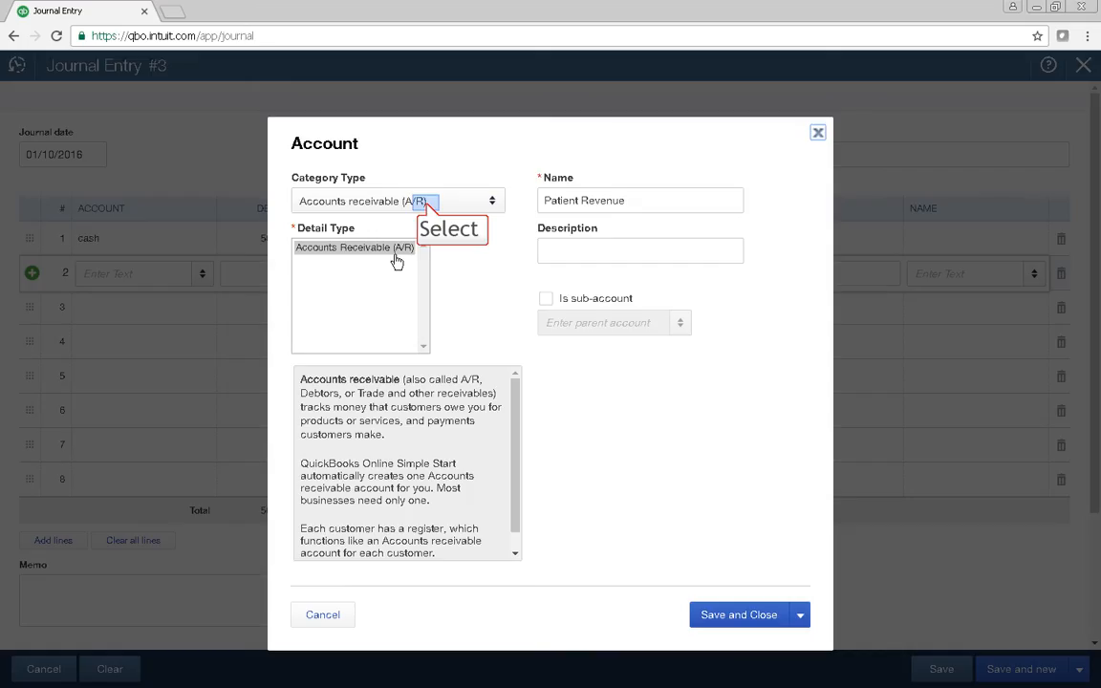
Set the Patient Revenue account's category type to Income and detail type to Service/Fee Income, and save the account.
left_click(428, 207)
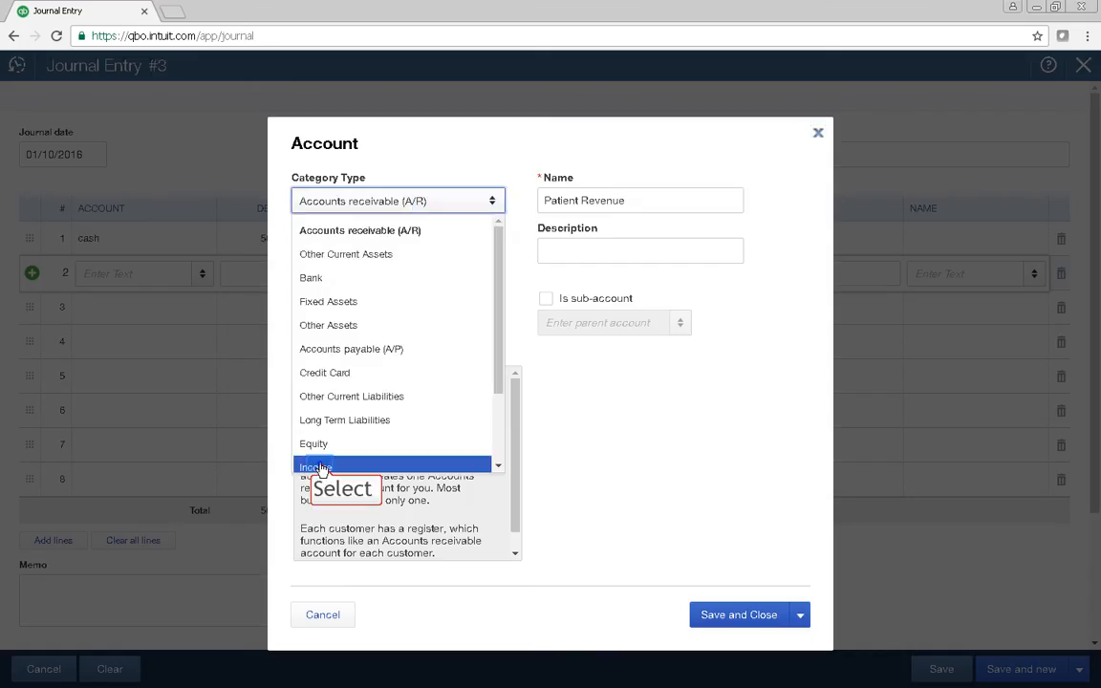
left_click(287, 462)
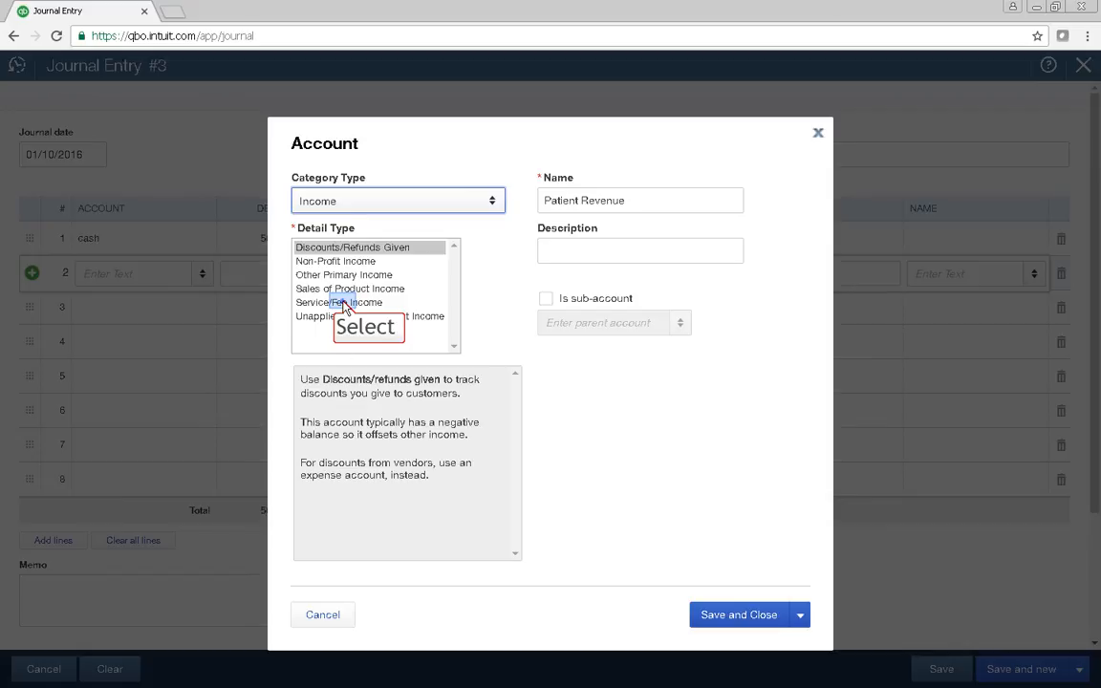
left_click(343, 303)
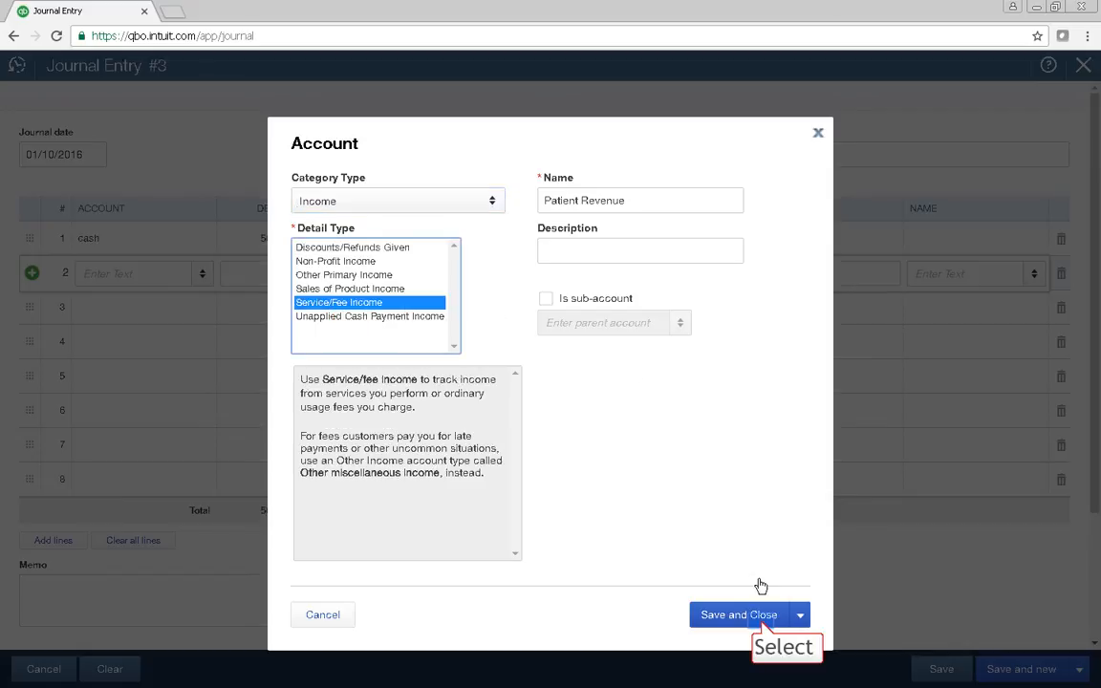
left_click(762, 623)
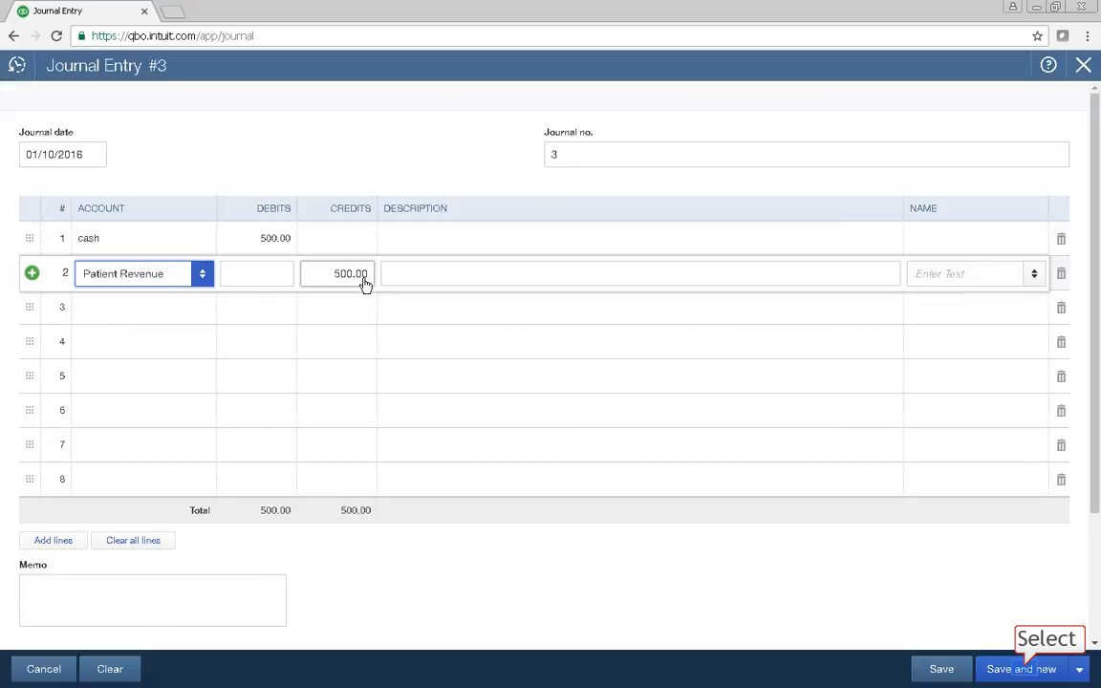
Save the cash and Patient Revenue journal entry and leave the journal entry form.
left_click(1026, 673)
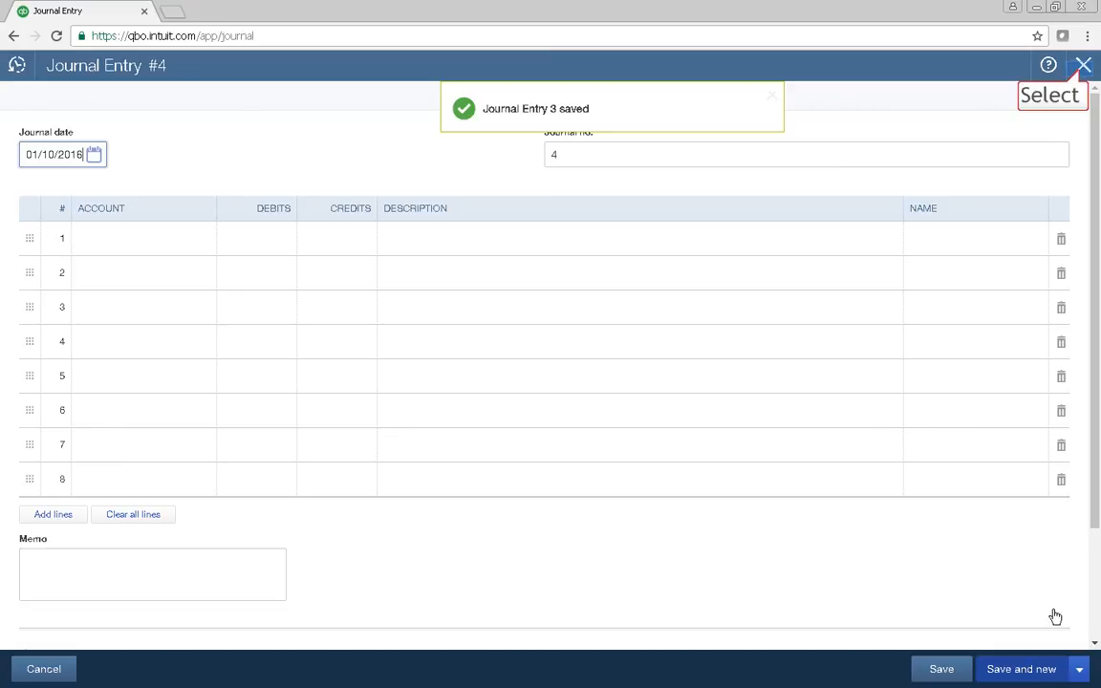
left_click(1082, 70)
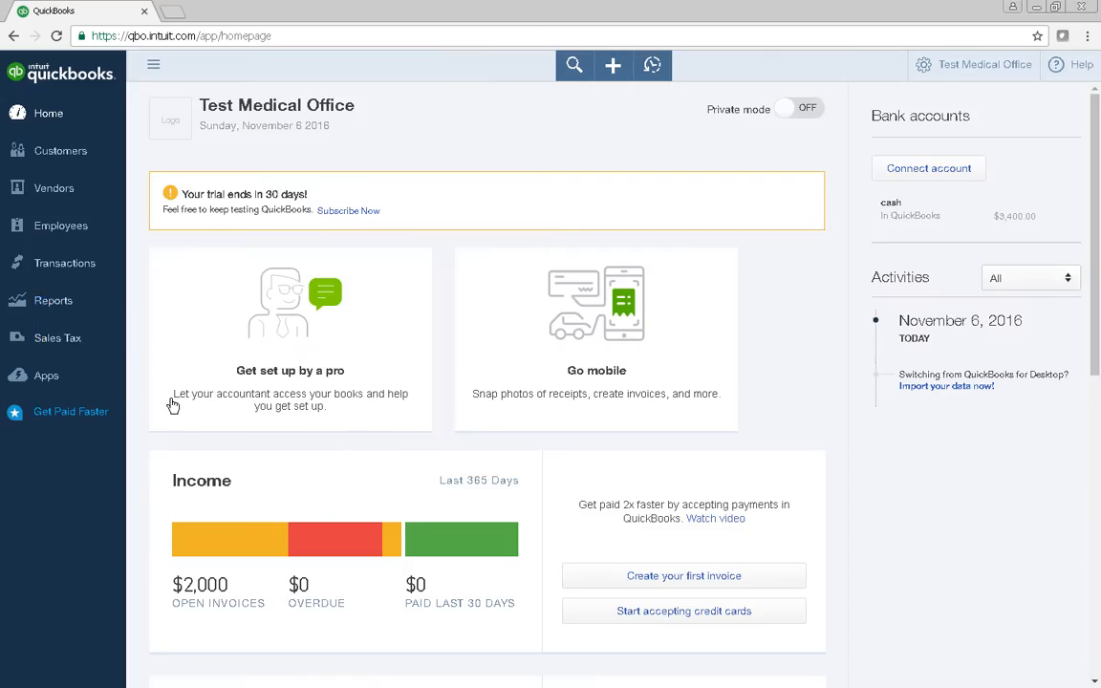
Open the Profit and Loss report, set its end date to 01/31/2016, and run it with the customization tip dismissed.
left_click(48, 304)
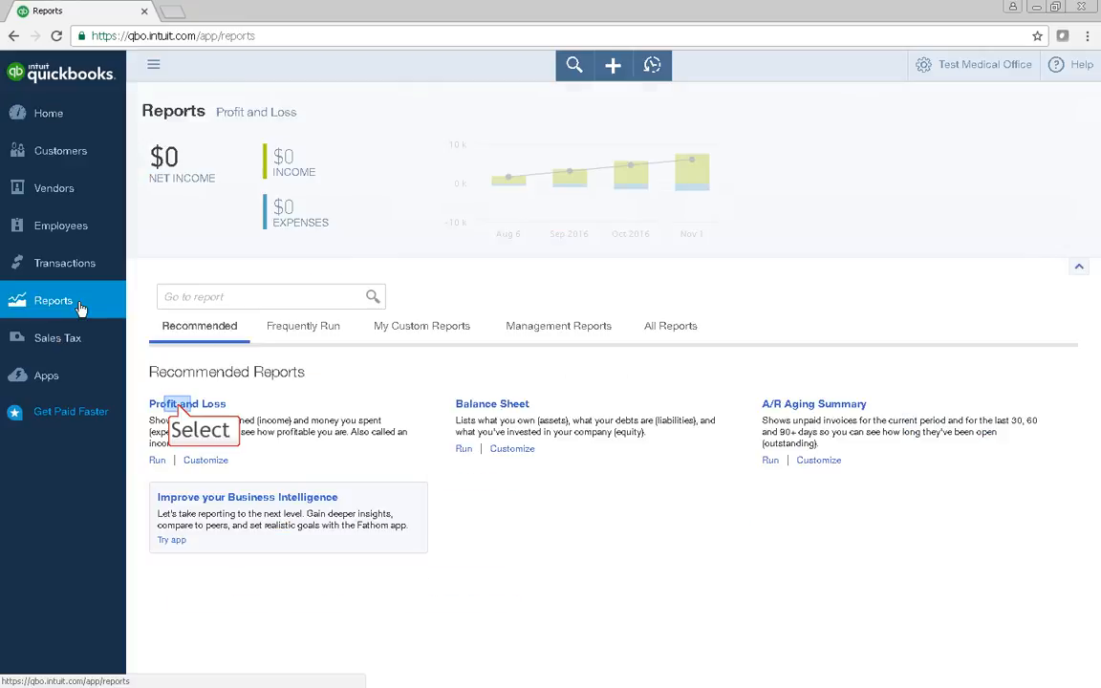
left_click(178, 405)
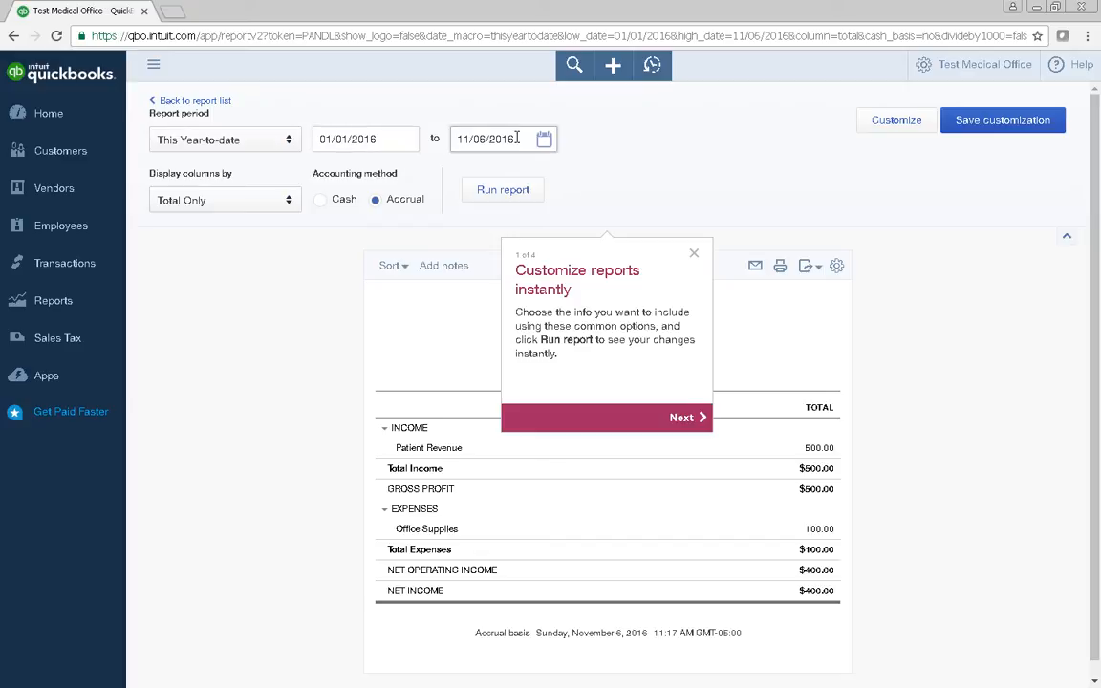
left_click_drag(517, 139, 424, 153)
type("013")
key("BackSpace")
type("/")
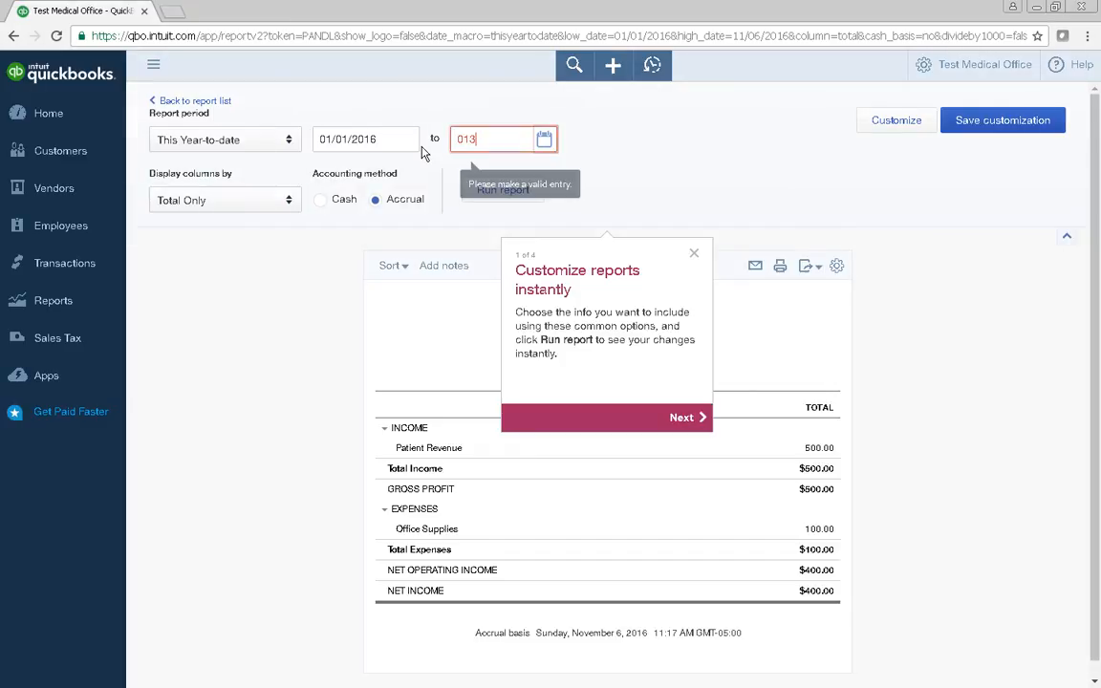
type("31/2")
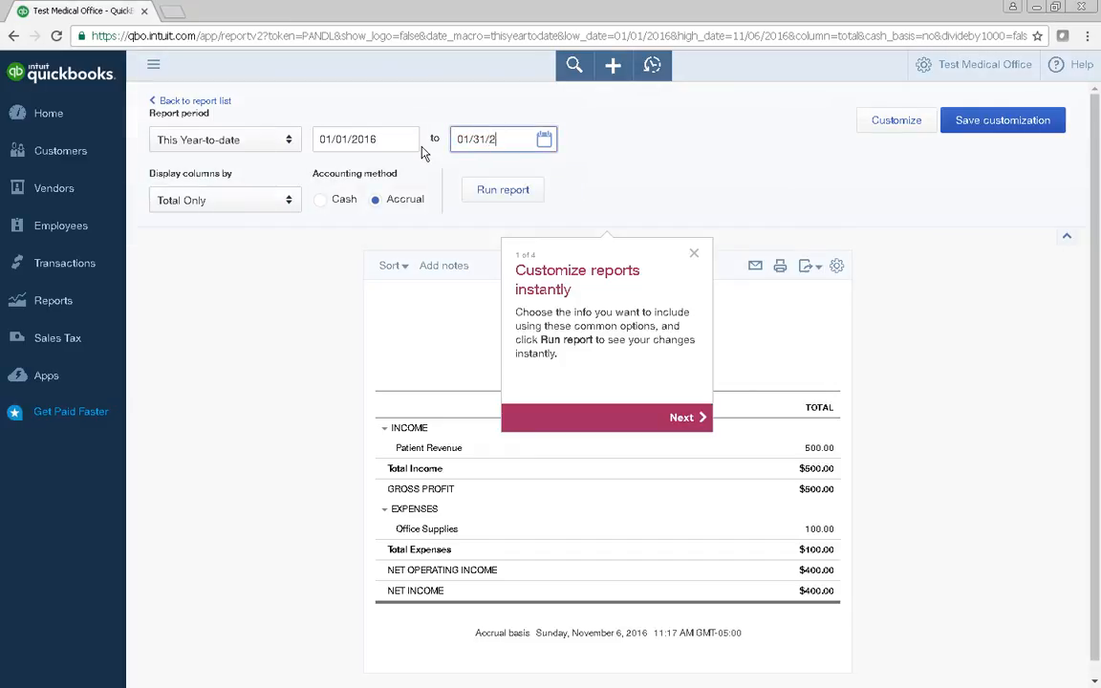
type("016")
left_click(478, 191)
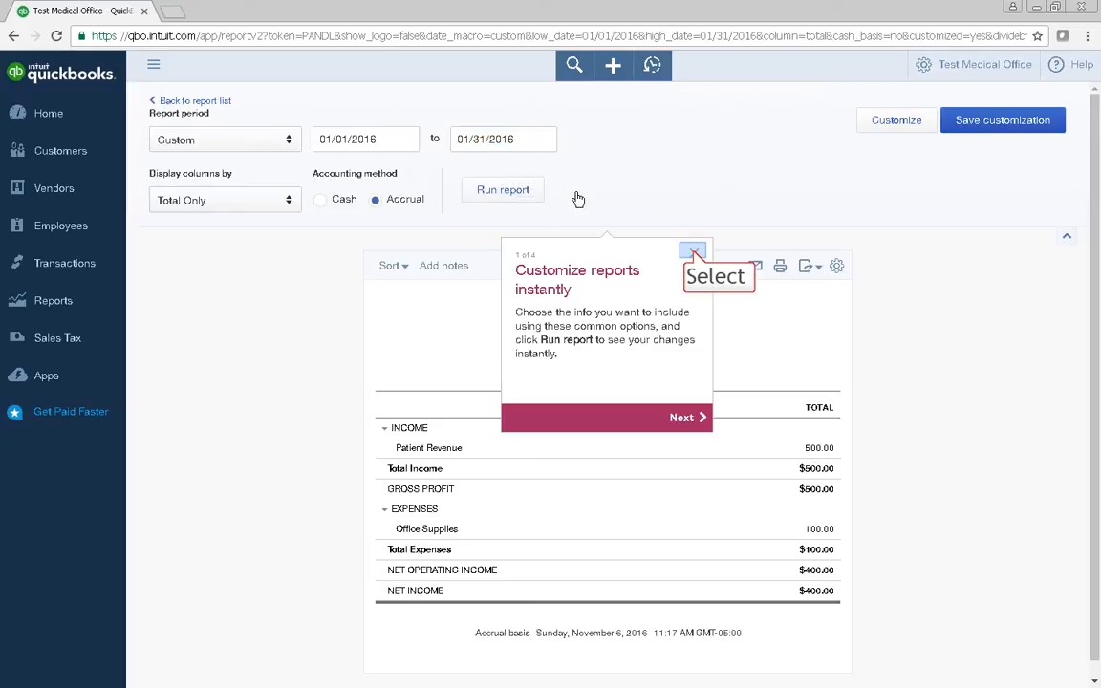
left_click(694, 256)
left_click(489, 191)
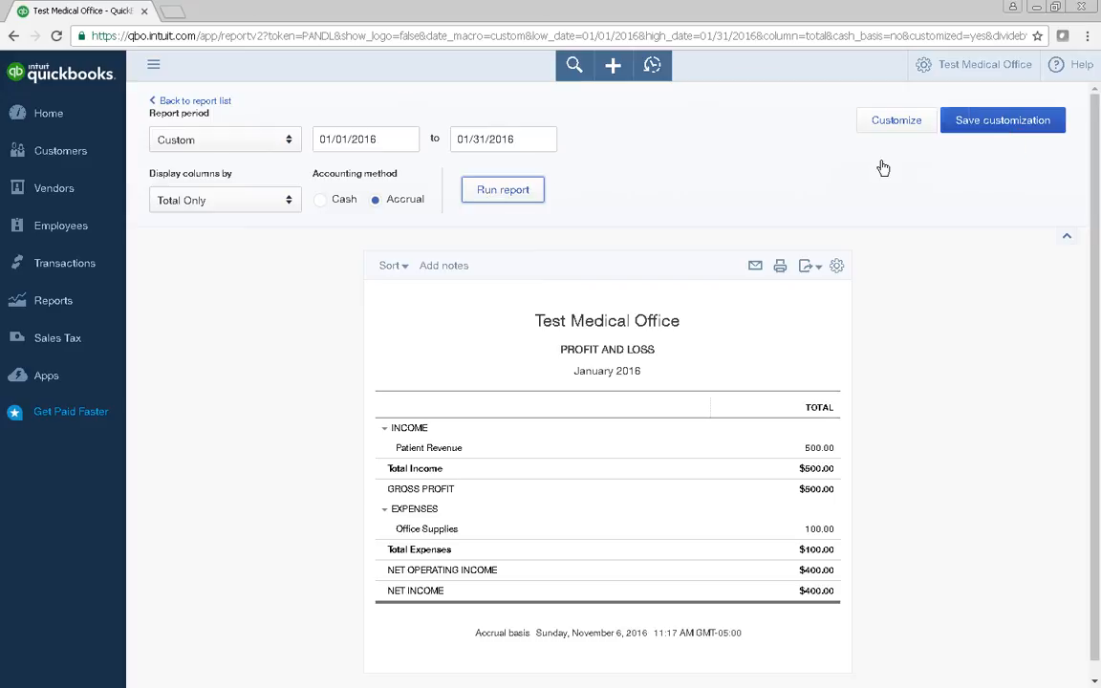
Save the customized January report under the name Profit and Loss.
left_click(958, 122)
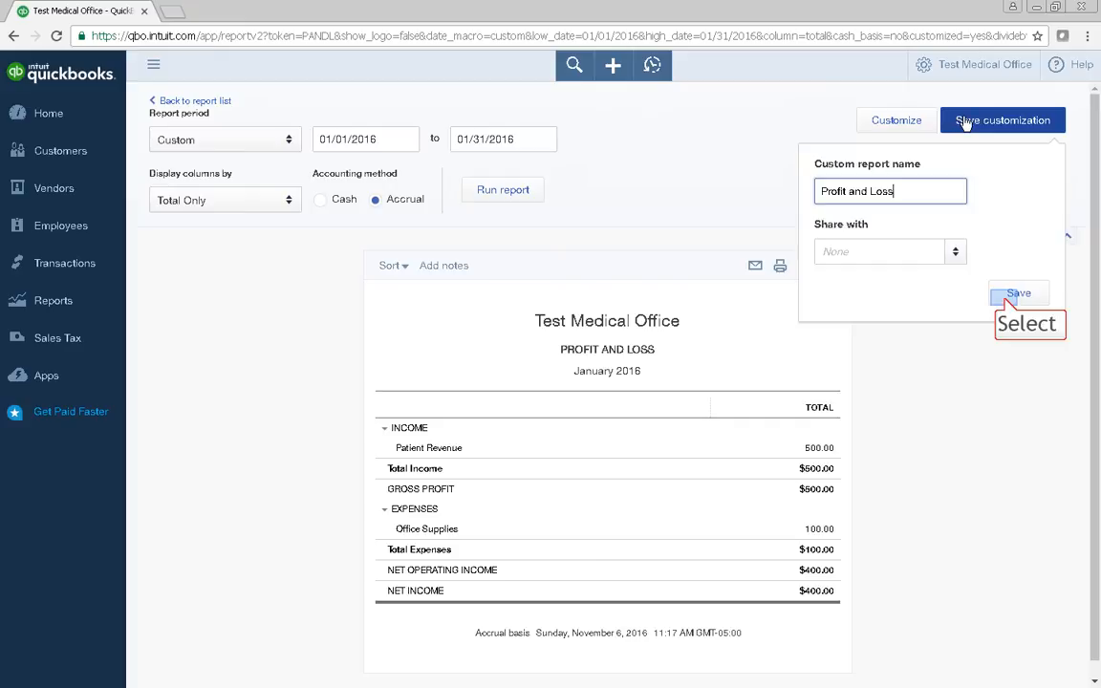
left_click(1006, 298)
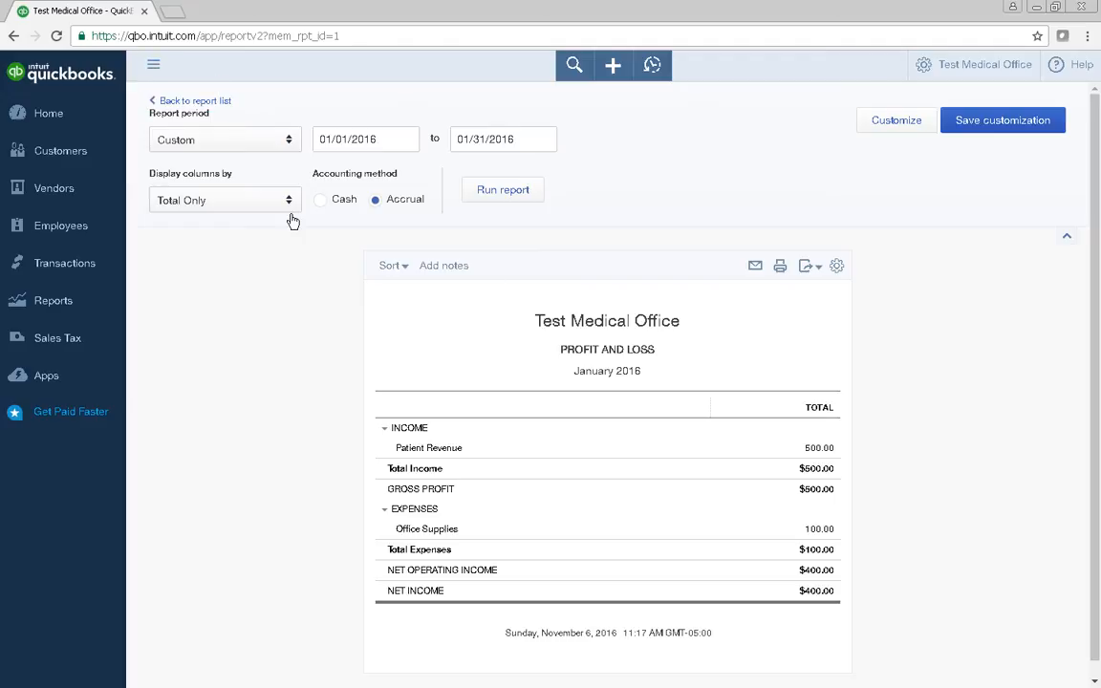
Rerun the Profit and Loss report with the navigation sidebar collapsed, and save it as a PDF.
left_click(154, 69)
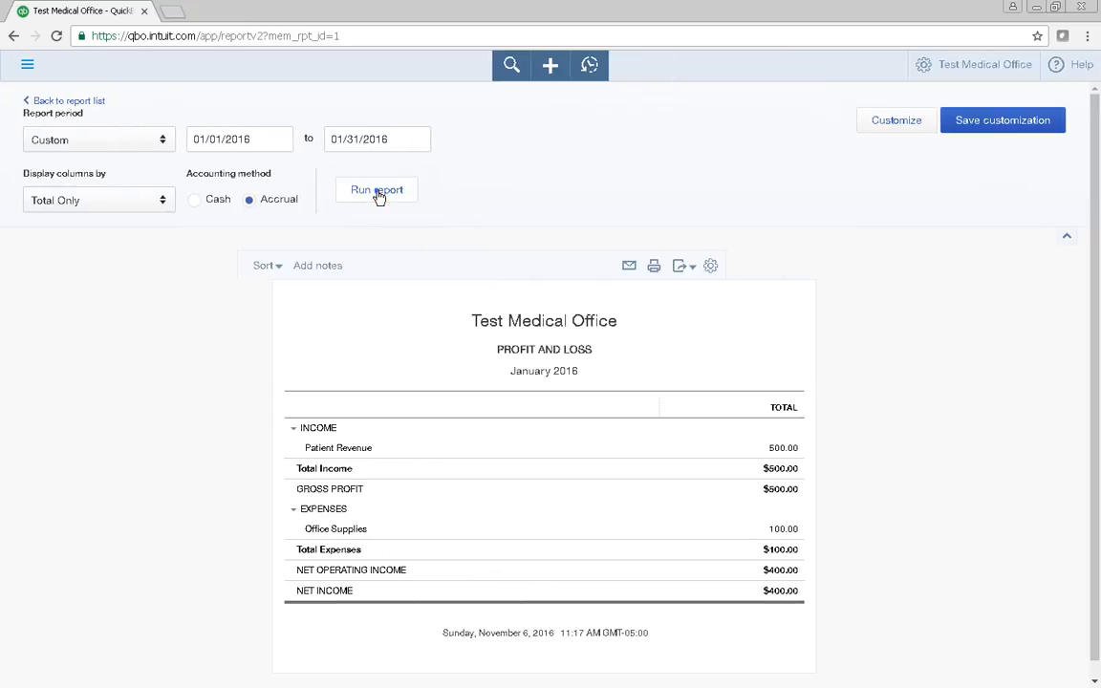
left_click(378, 191)
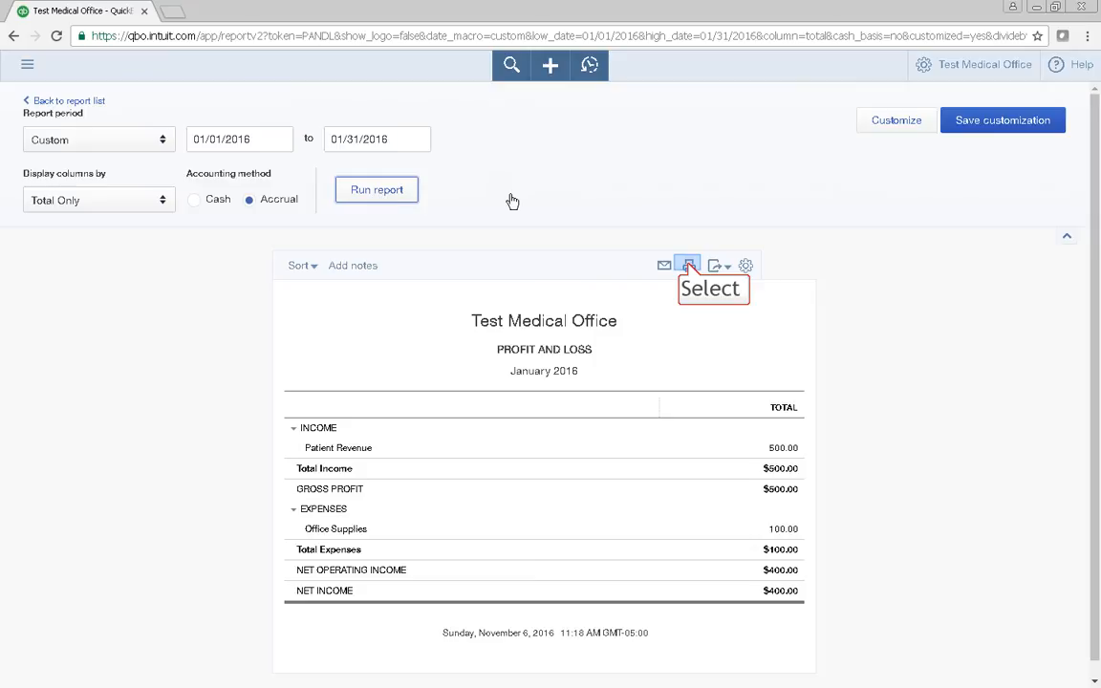
left_click(689, 267)
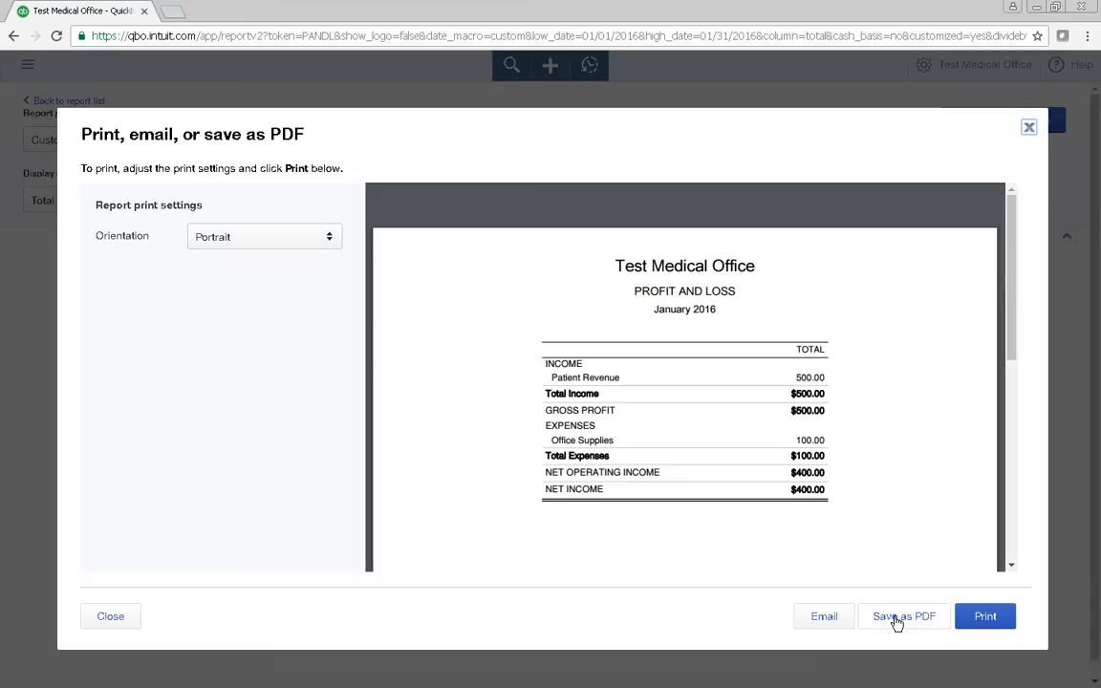
left_click(898, 620)
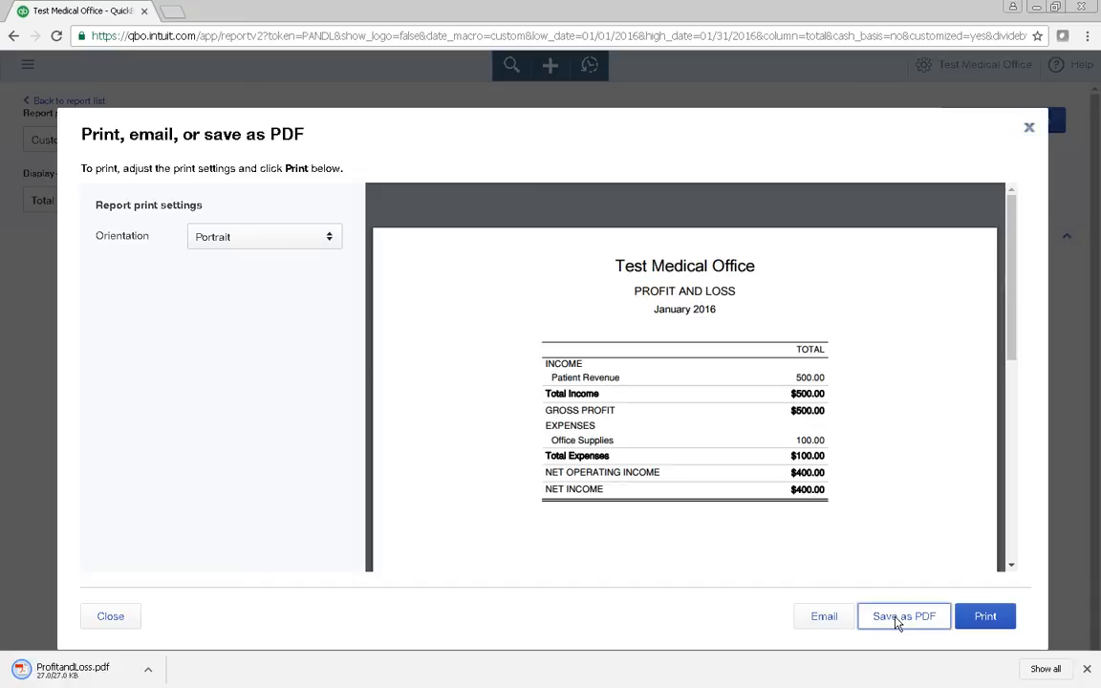
left_click(1089, 673)
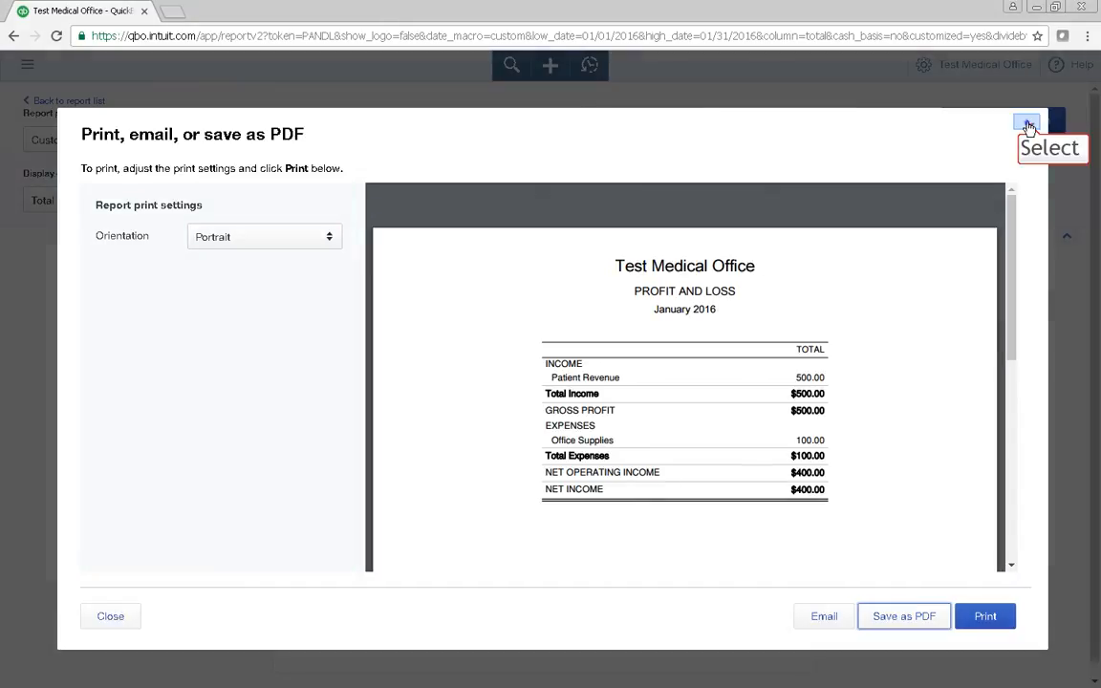
left_click(1027, 125)
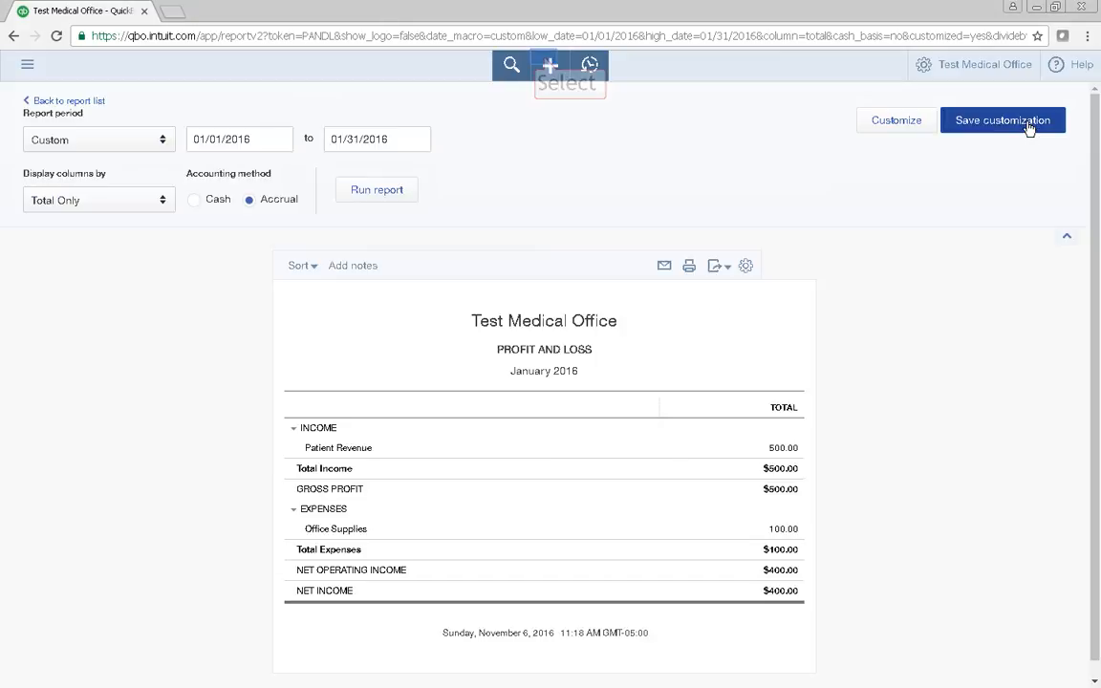
left_click(549, 64)
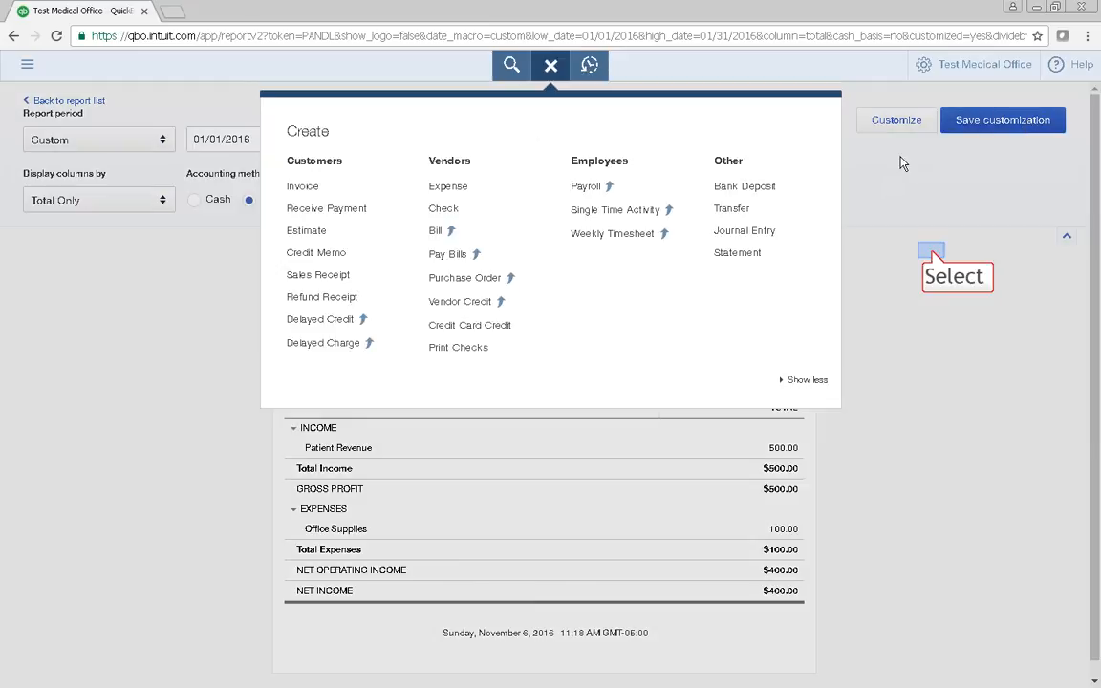
left_click(933, 256)
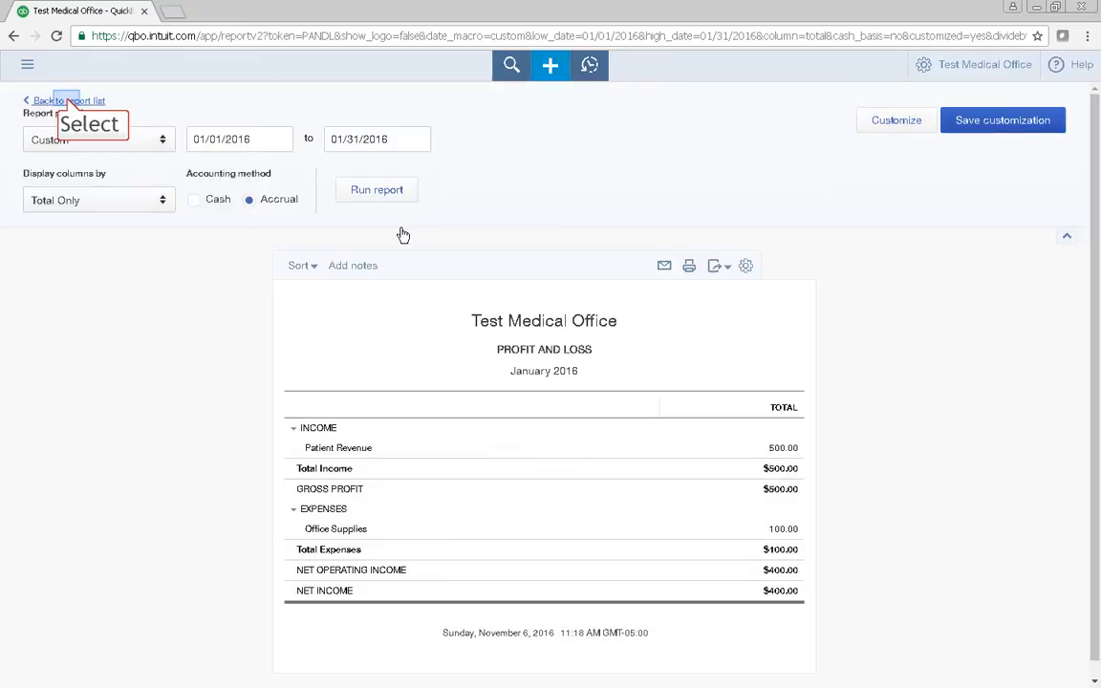
Run the Balance Sheet report with an end date of 01/31/2016 and review its assets, liabilities and equity.
left_click(69, 101)
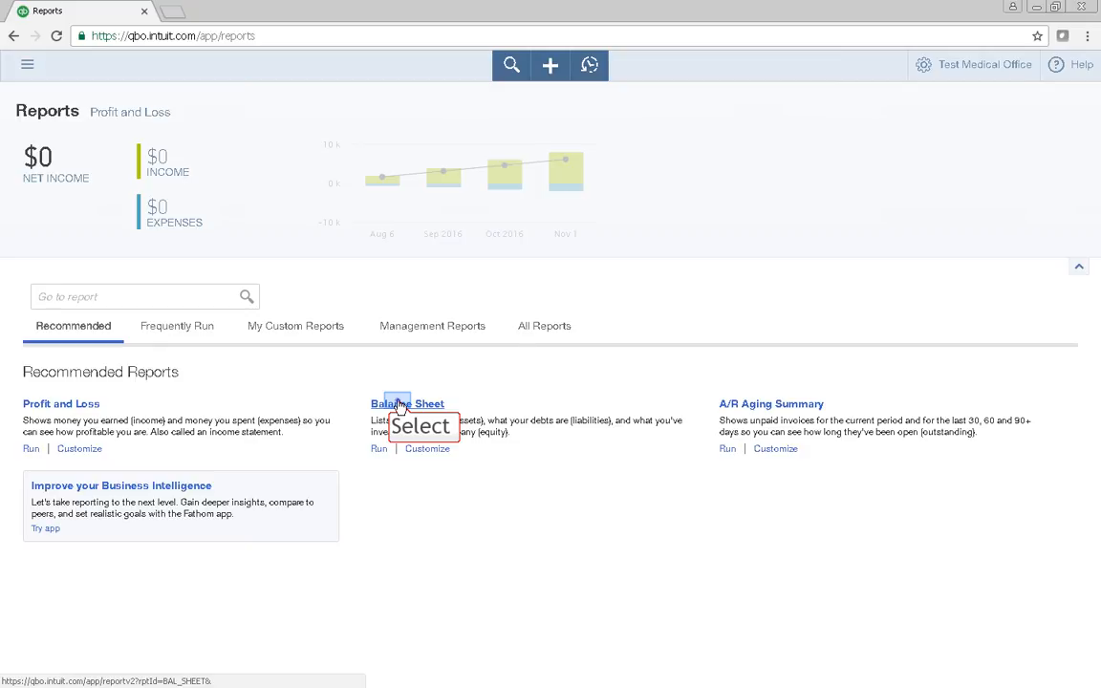
left_click(397, 405)
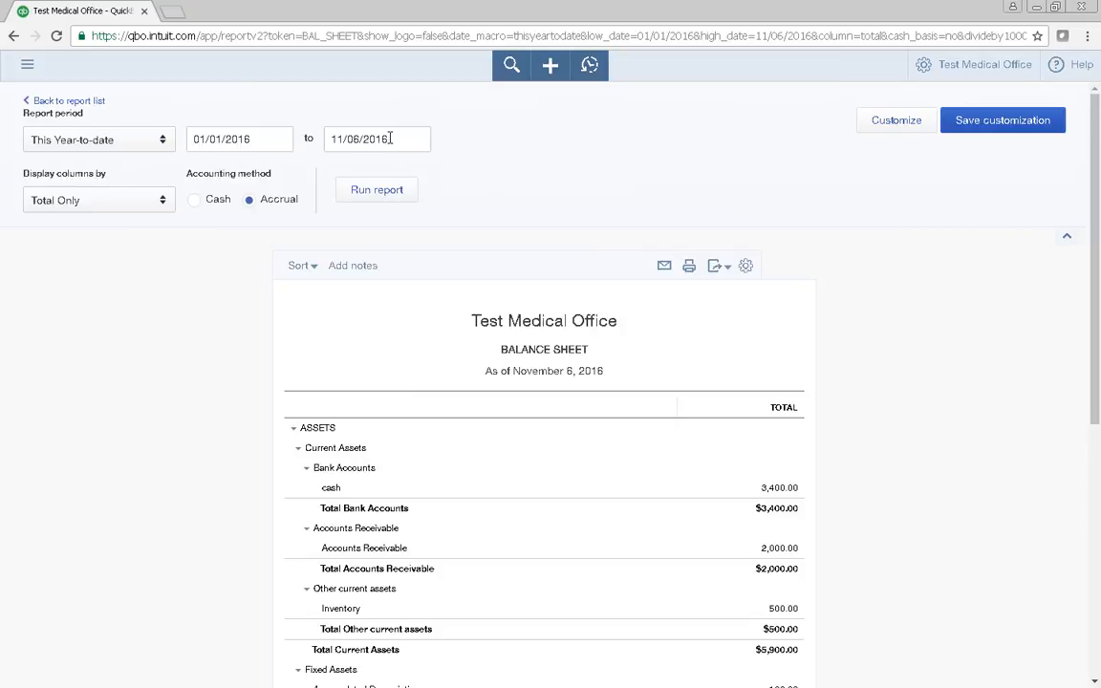
left_click_drag(389, 137, 268, 138)
type("01/31/2016")
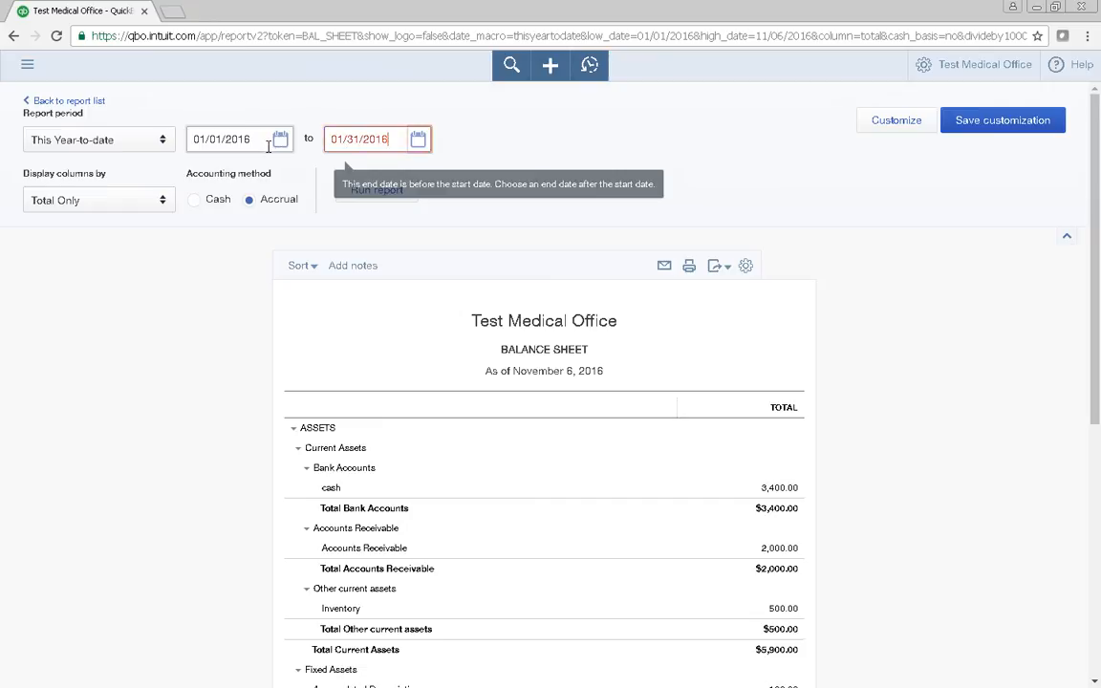
left_click(371, 187)
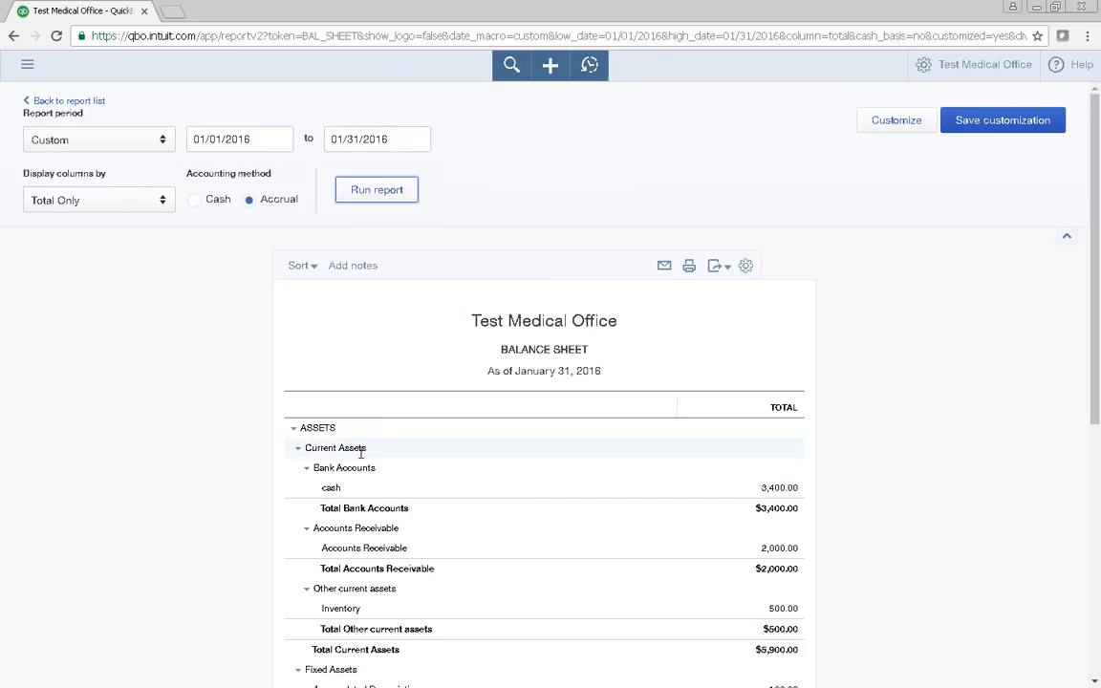
scroll(358, 455, "down", 2)
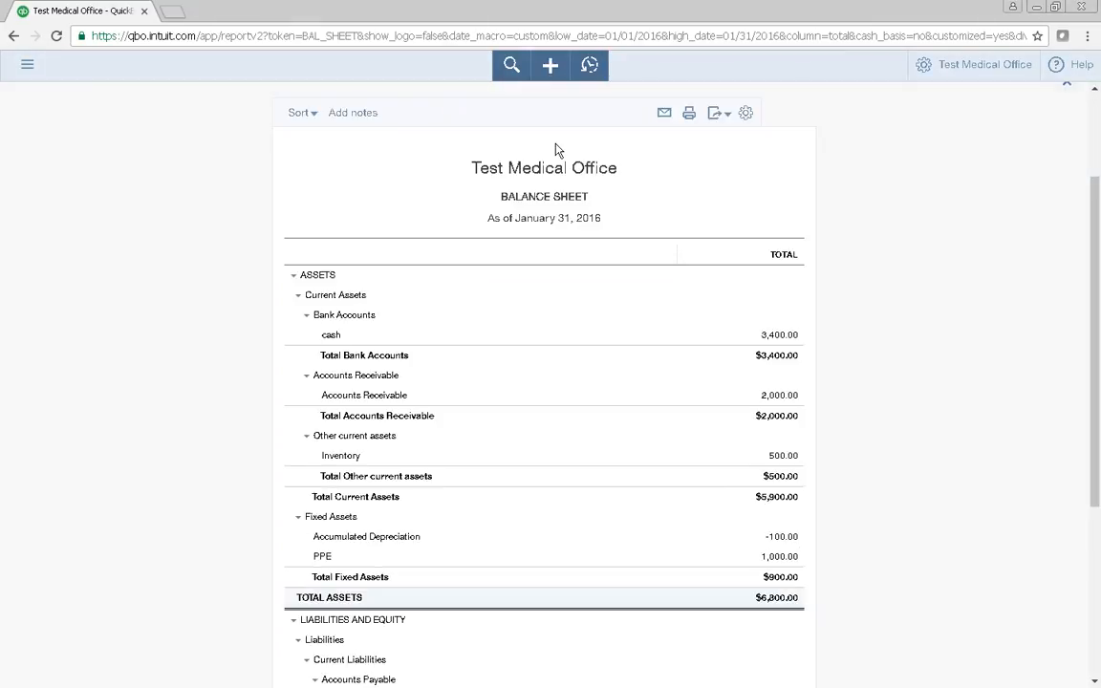
scroll(754, 610, "down", 4)
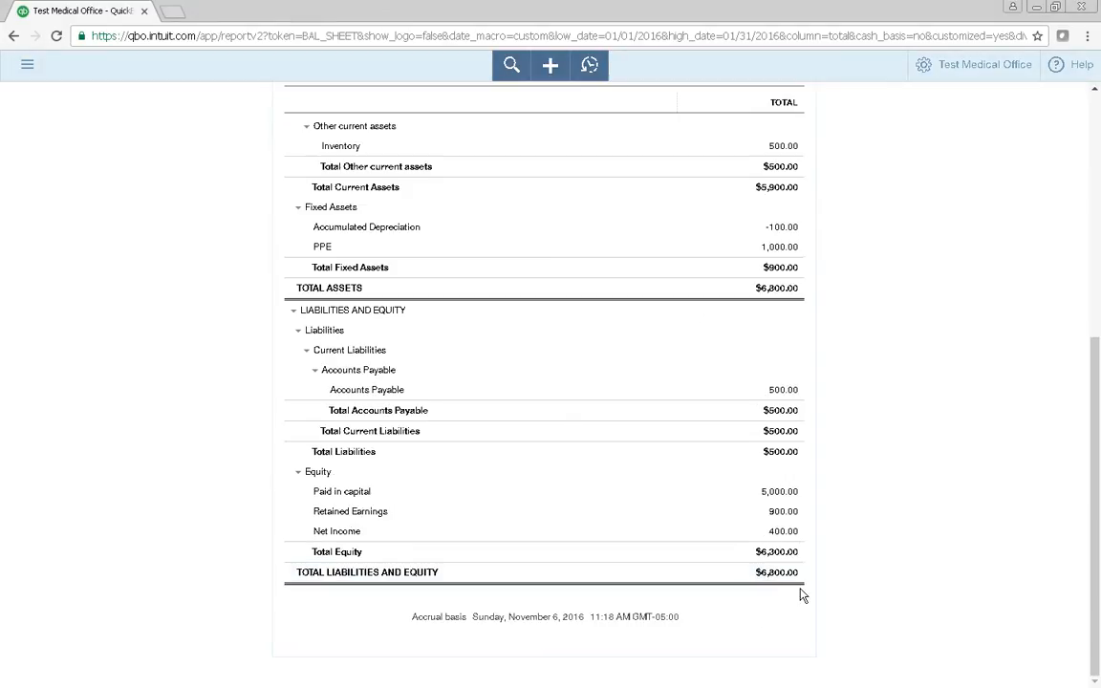
scroll(447, 565, "up", 5)
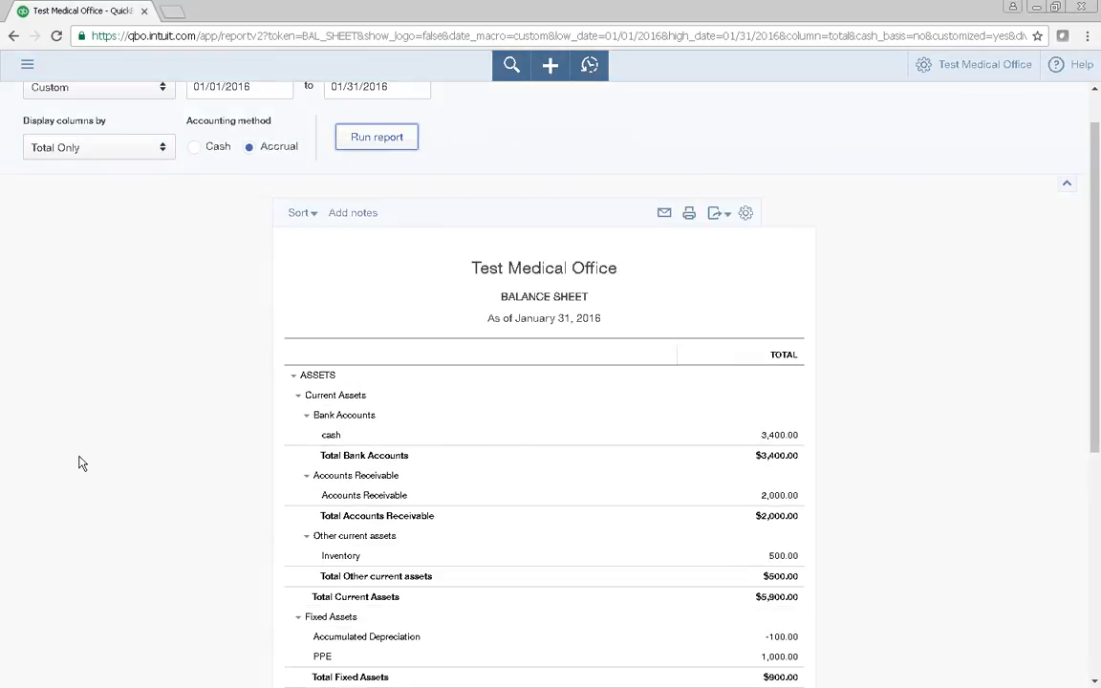
scroll(81, 464, "up", 1)
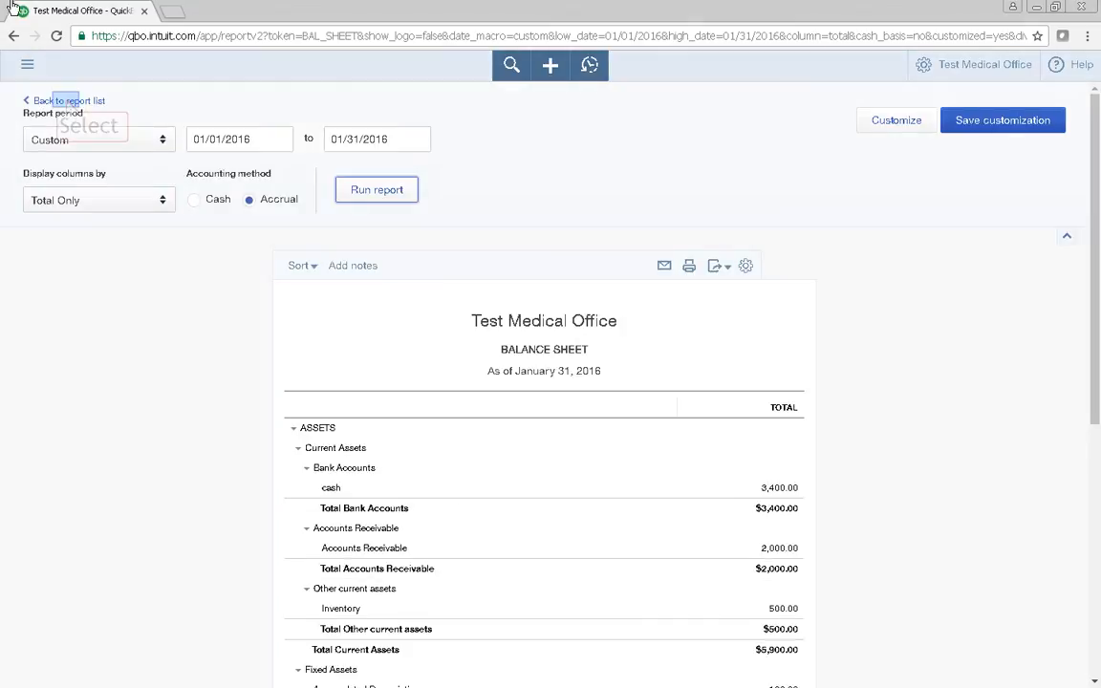
Return to the report list and run the Journal report from the Accountant Reports.
left_click(67, 101)
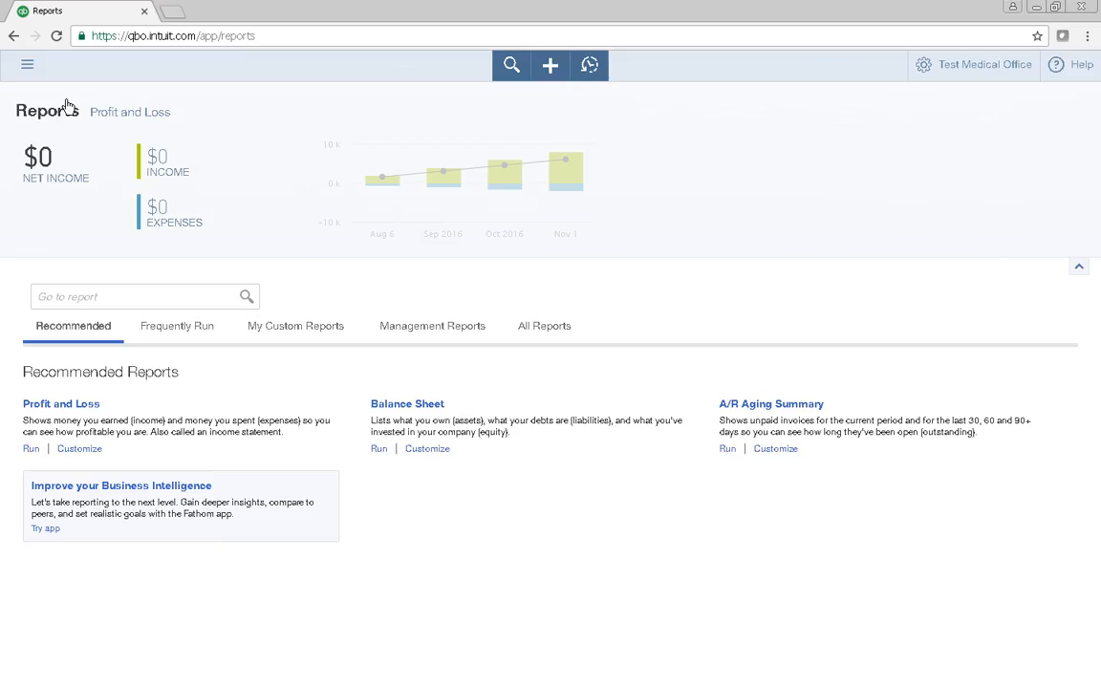
left_click(540, 325)
left_click(541, 326)
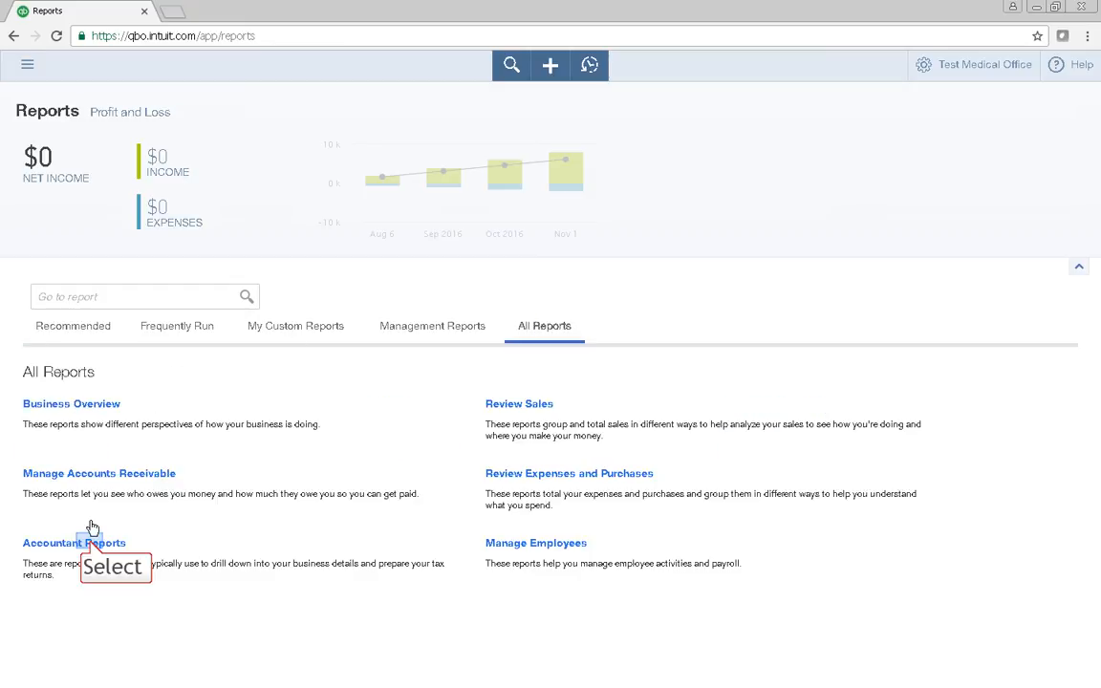
left_click(92, 544)
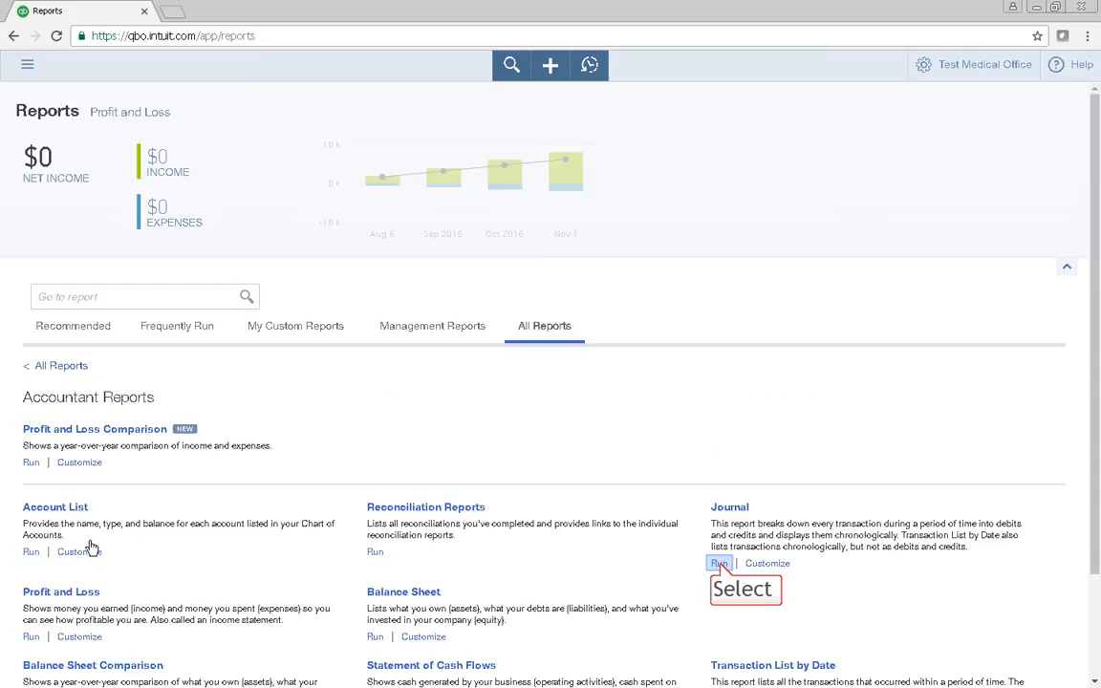
left_click(719, 563)
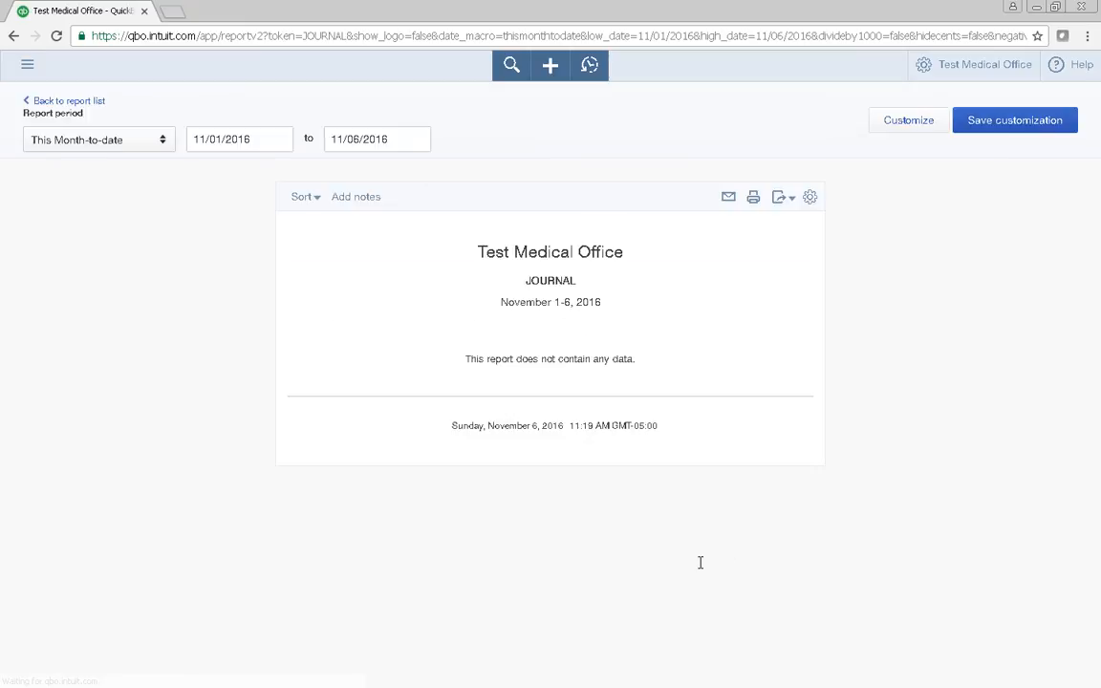
Set the Journal report period to 01/01/2016 through 01/31/2016 and review the listed entries.
left_click(250, 139)
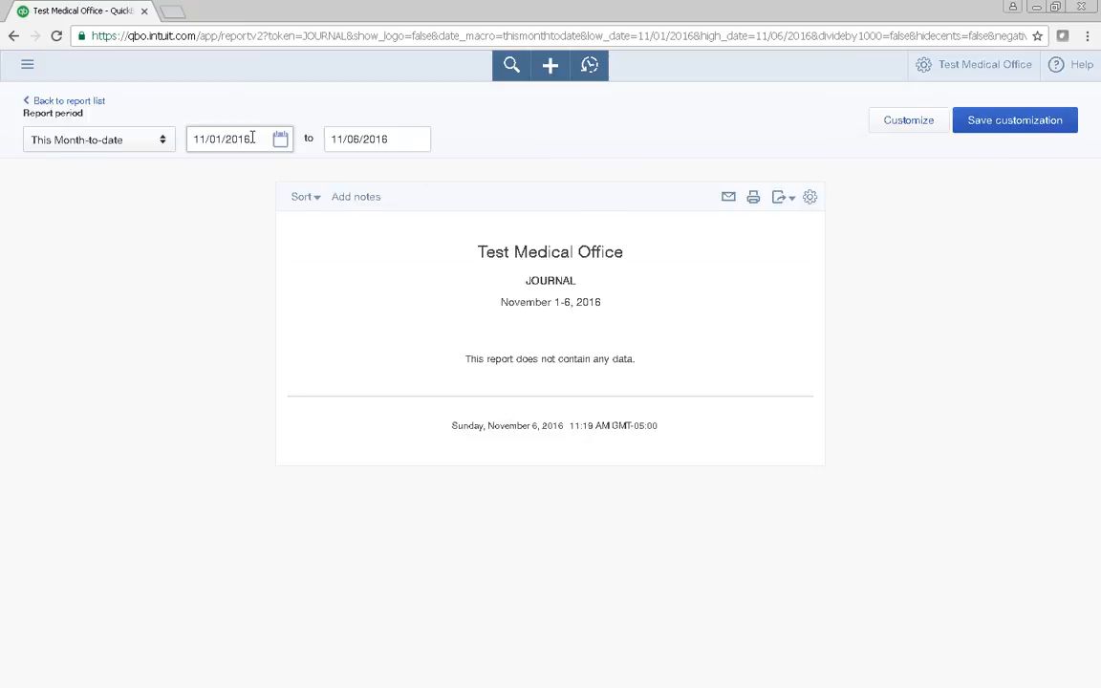
type("01")
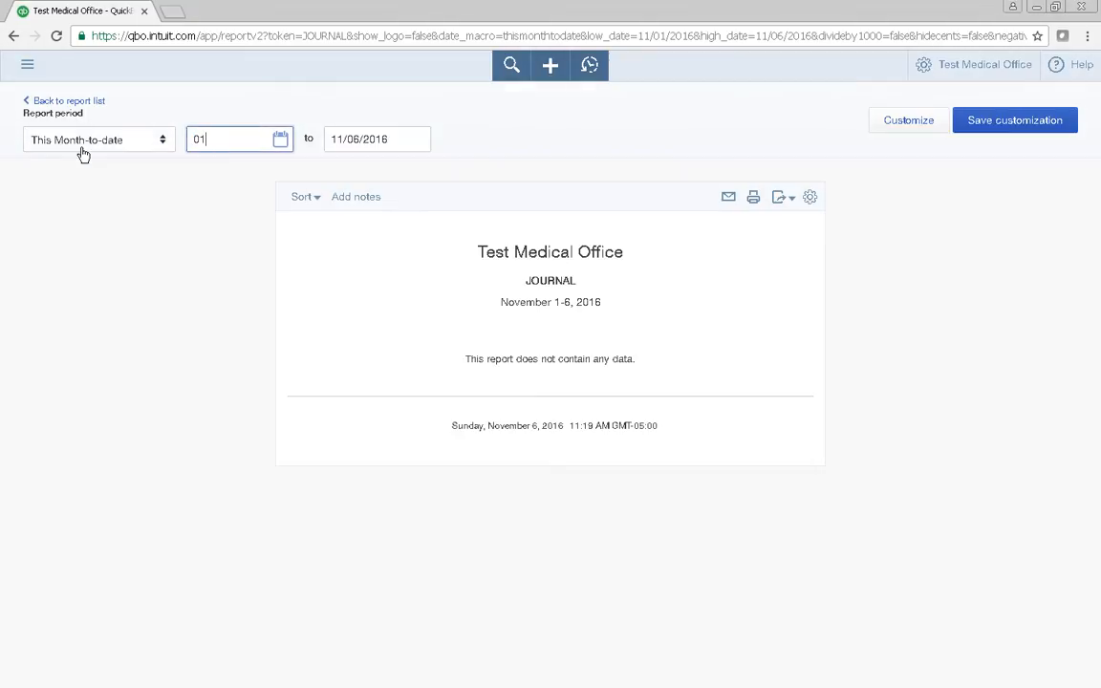
type("/01/2016")
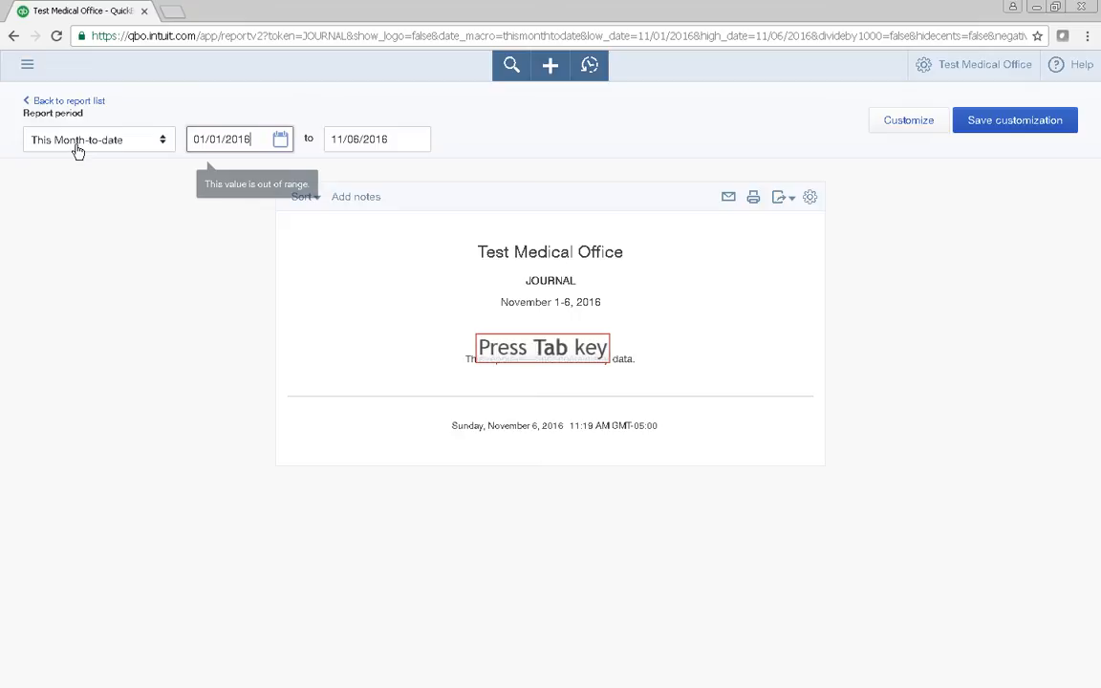
key("Tab")
type("01/31/201")
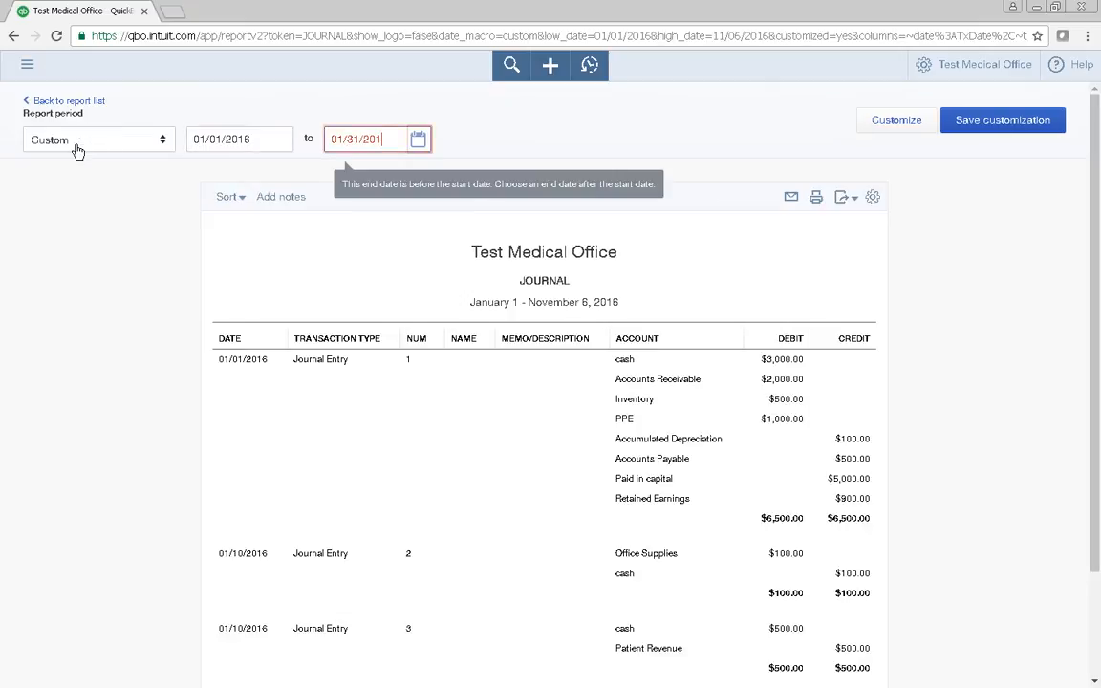
type("6")
left_click(612, 158)
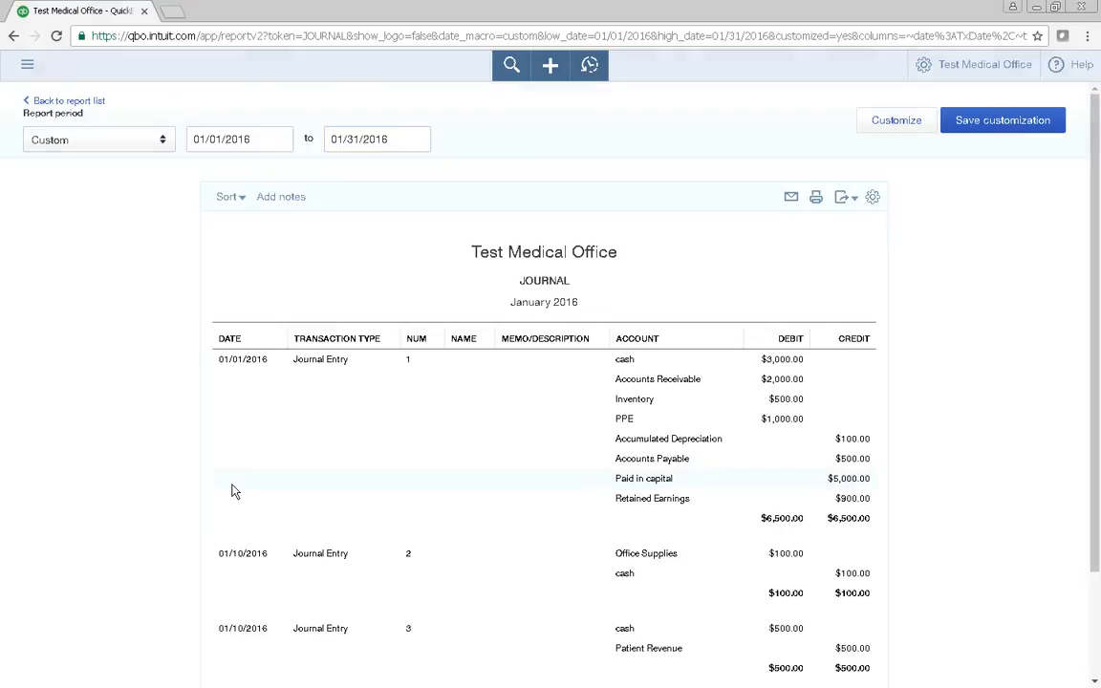
scroll(233, 491, "down", 2)
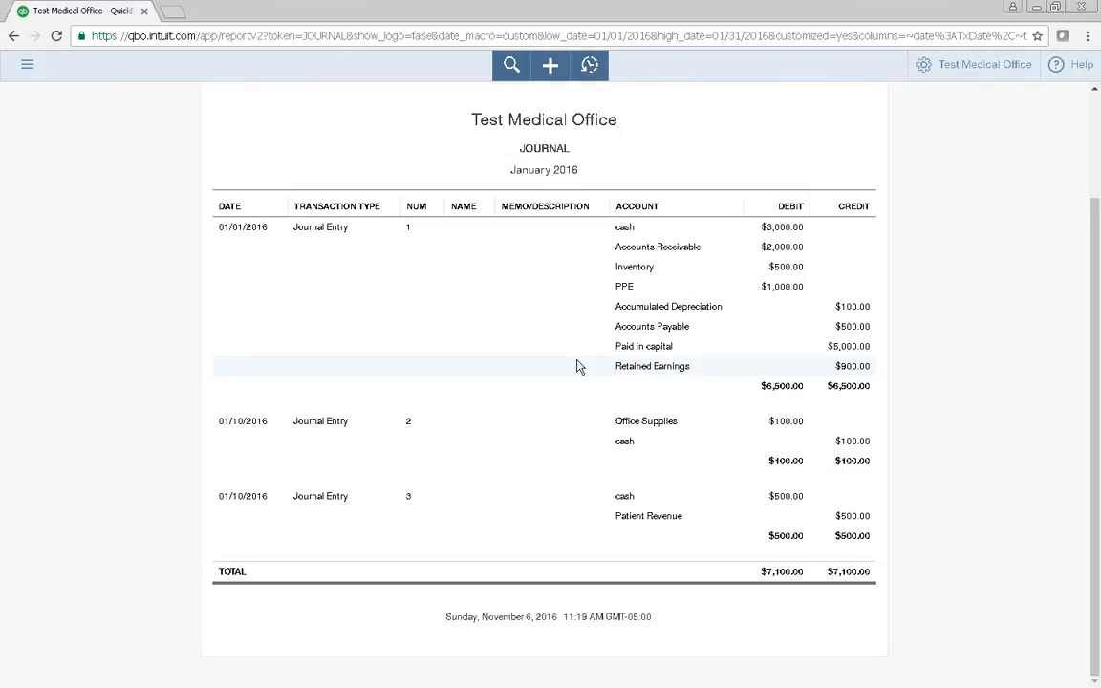
scroll(577, 367, "up", 2)
key("Escape")
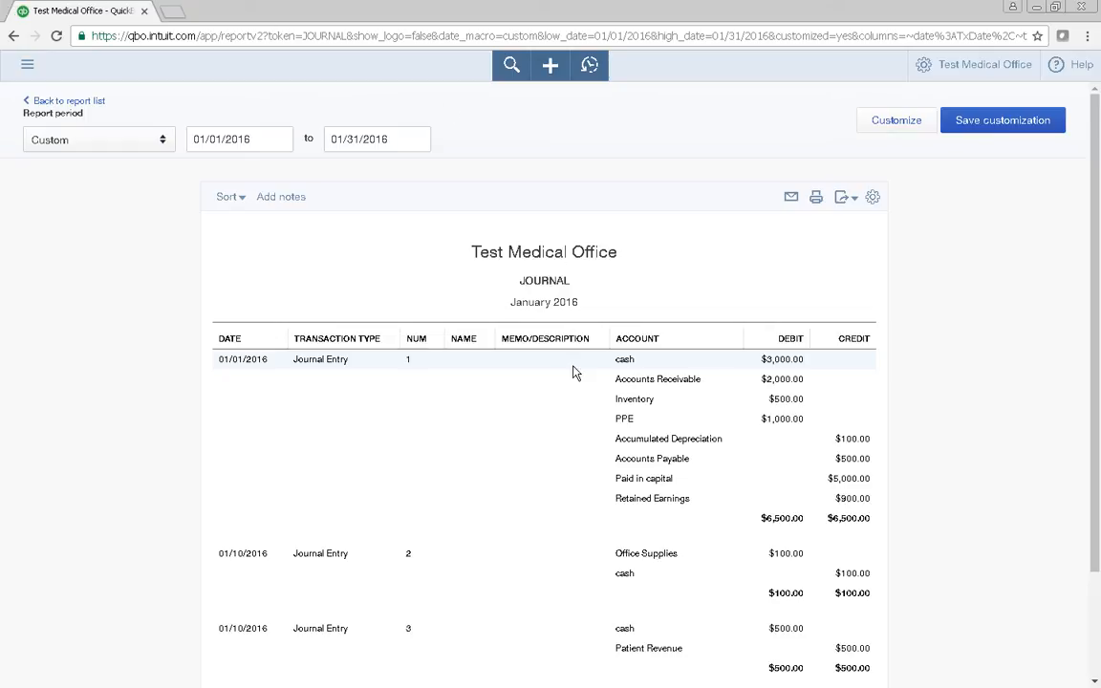
key("Escape")
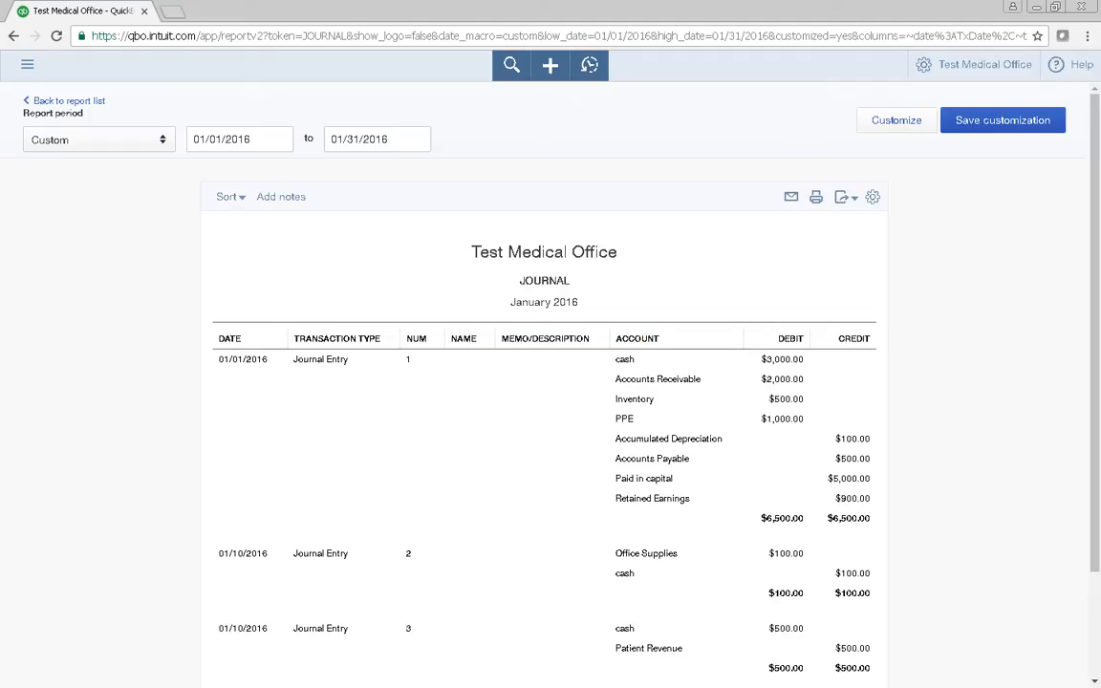
left_click(554, 71)
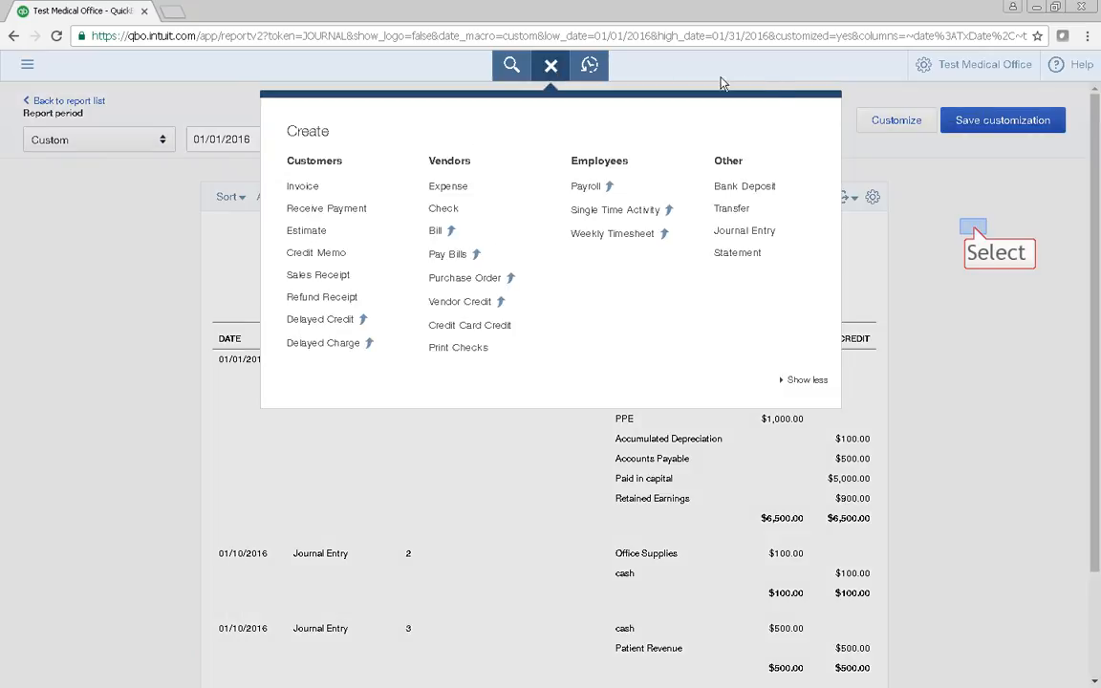
left_click(973, 227)
Leave the Journal report and return to the list of accountant reports.
left_click(46, 102)
key("Escape")
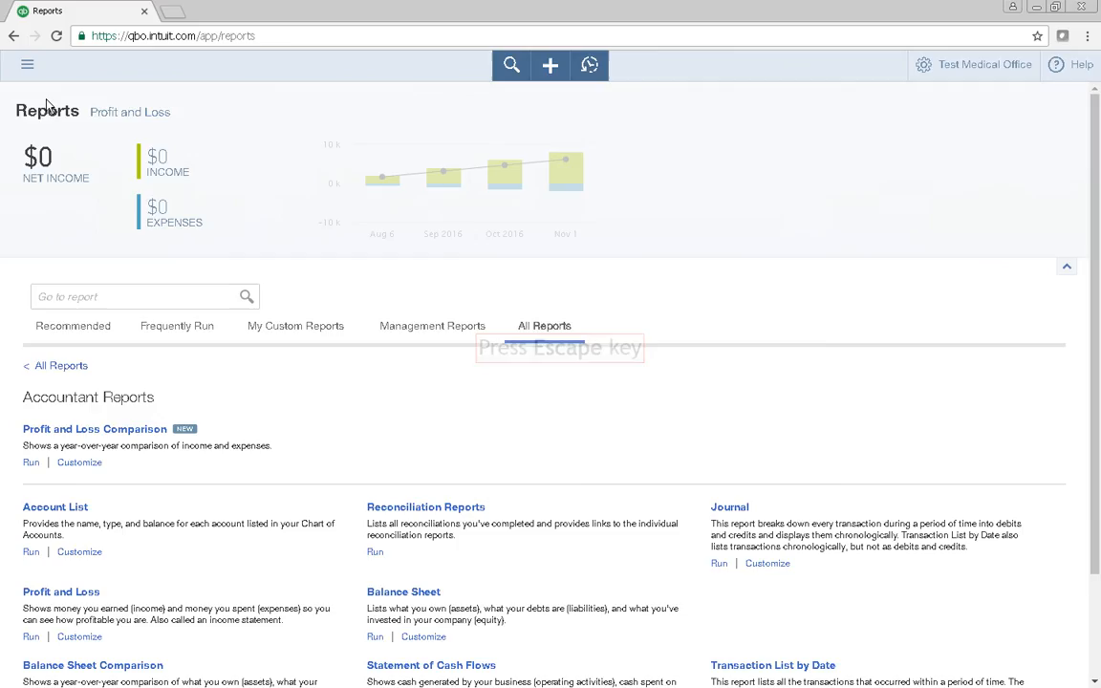